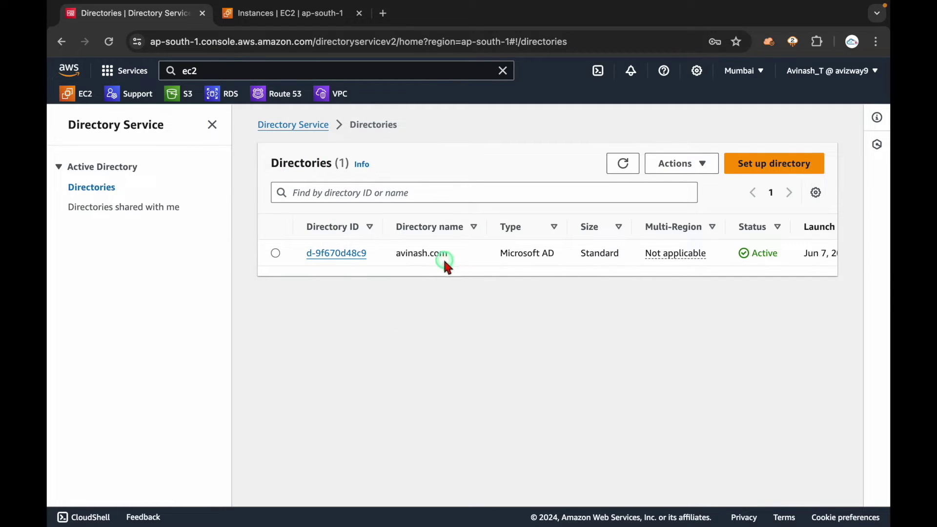
- Collapse the navigation panel and launch the Set up directory wizard from the Directories list
scroll(531, 258, right, 3)
triple_click(775, 251)
click(670, 326)
scroll(512, 254, left, 3)
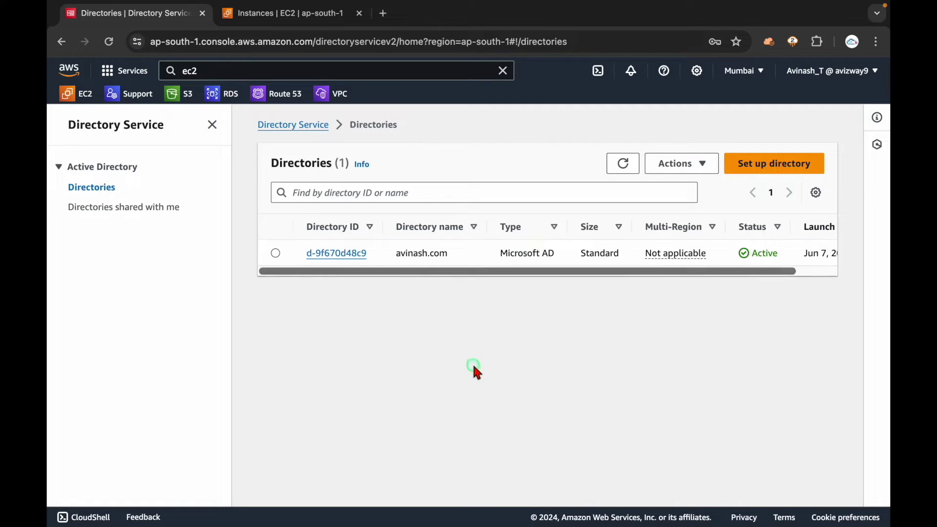
click(212, 125)
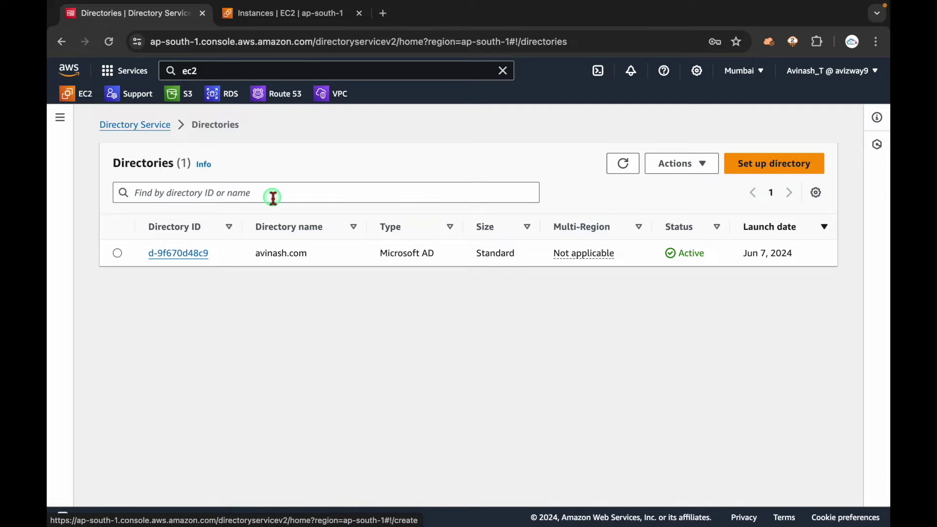
click(139, 128)
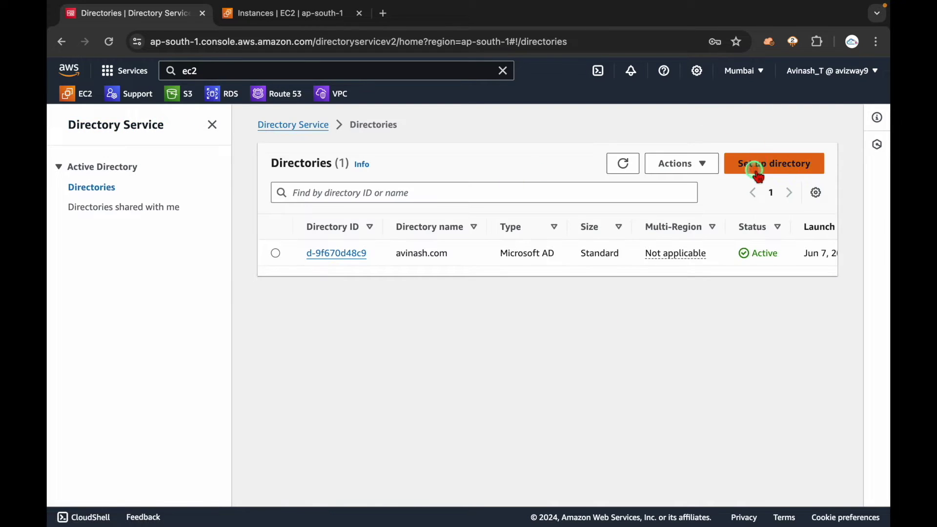
click(758, 169)
drag(450, 284, 324, 240)
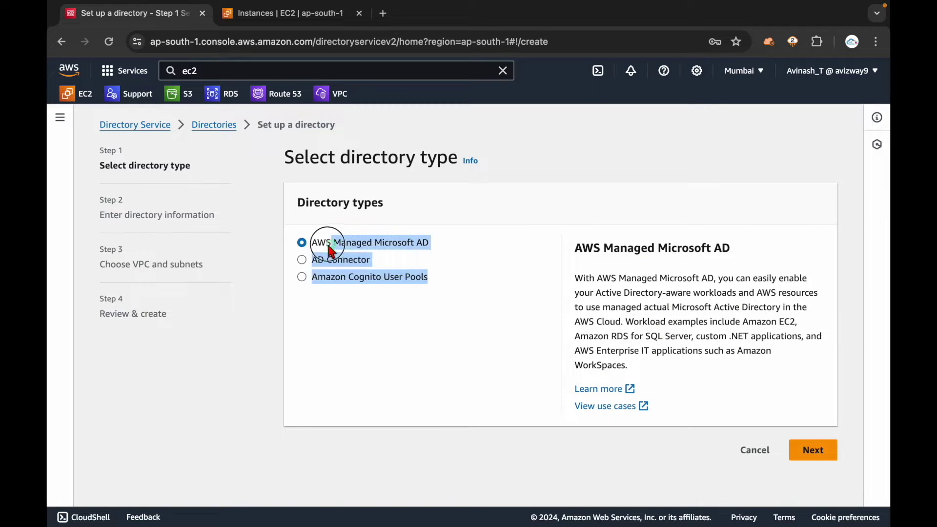
- Select AD Connector as the directory type
click(373, 323)
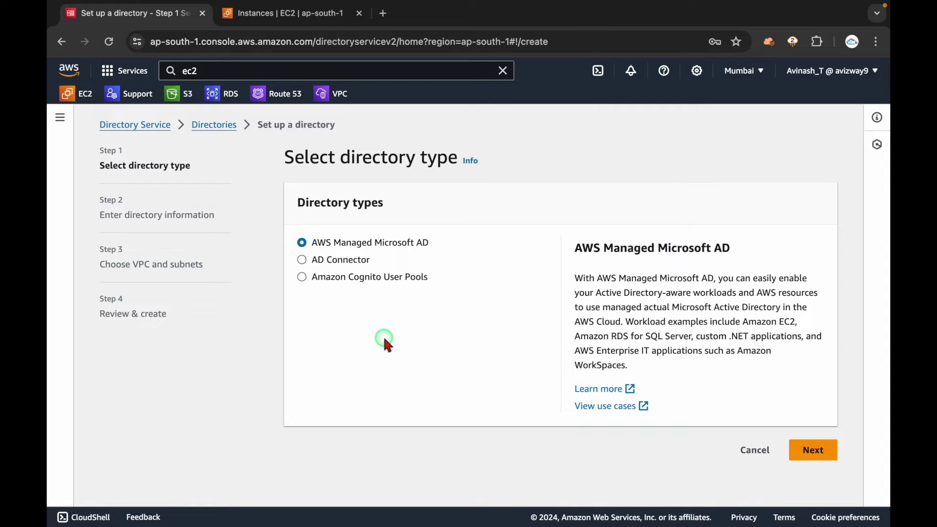
click(341, 262)
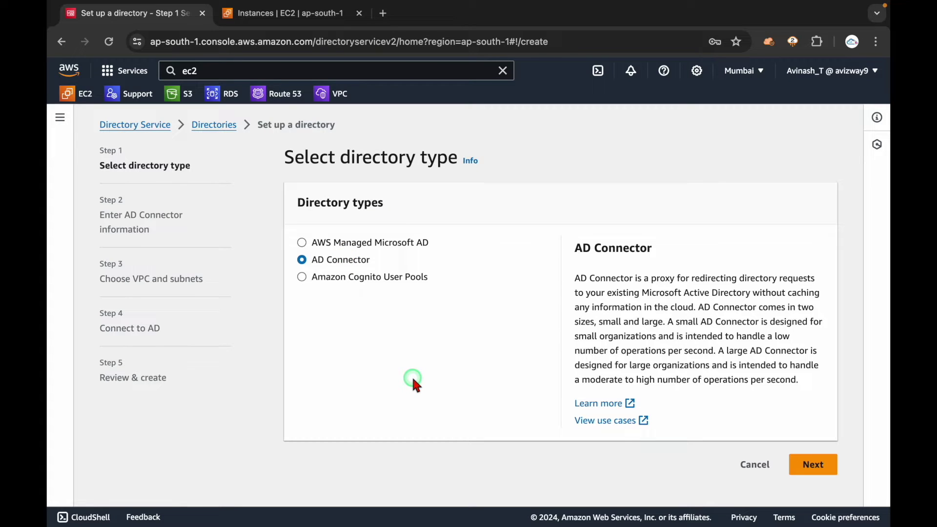
- Compare Amazon Cognito User Pools against AWS Managed Microsoft AD, settling on AWS Managed Microsoft AD
click(357, 278)
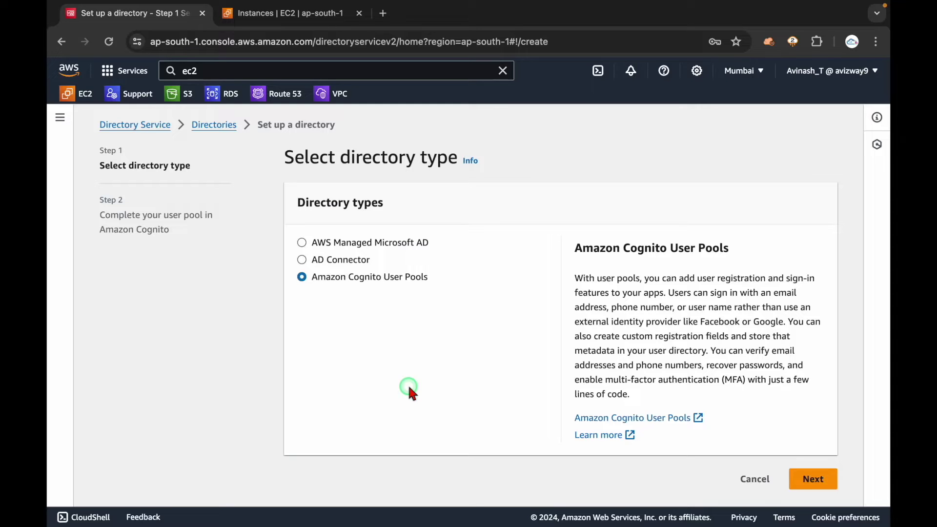
click(355, 243)
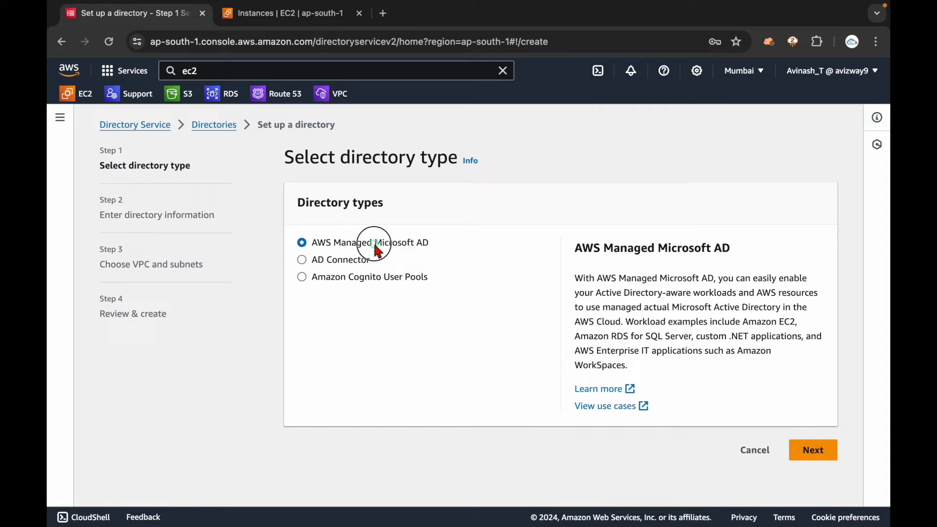
drag(376, 244, 386, 263)
click(403, 321)
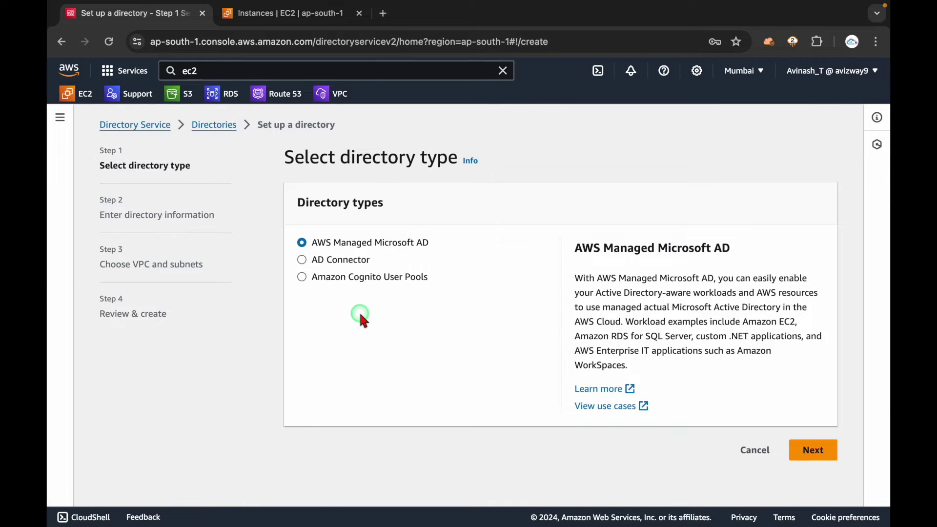
click(356, 278)
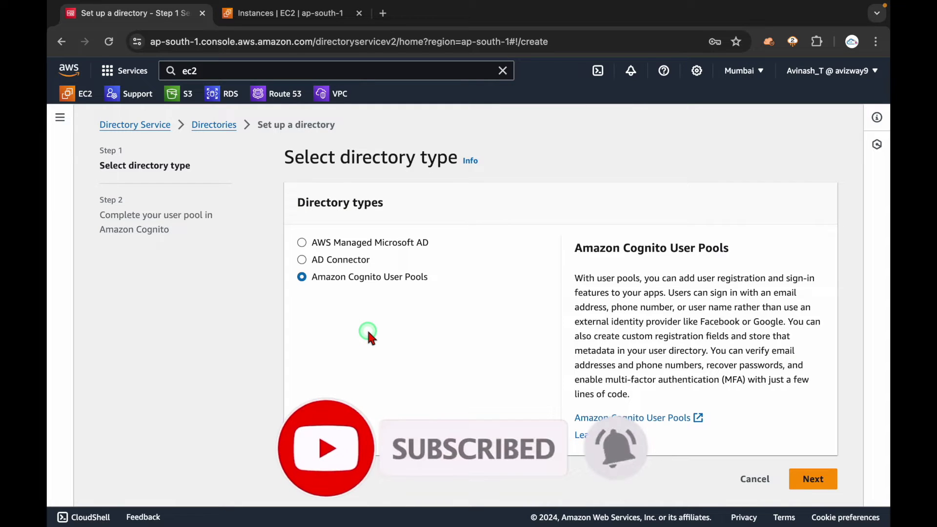
triple_click(353, 281)
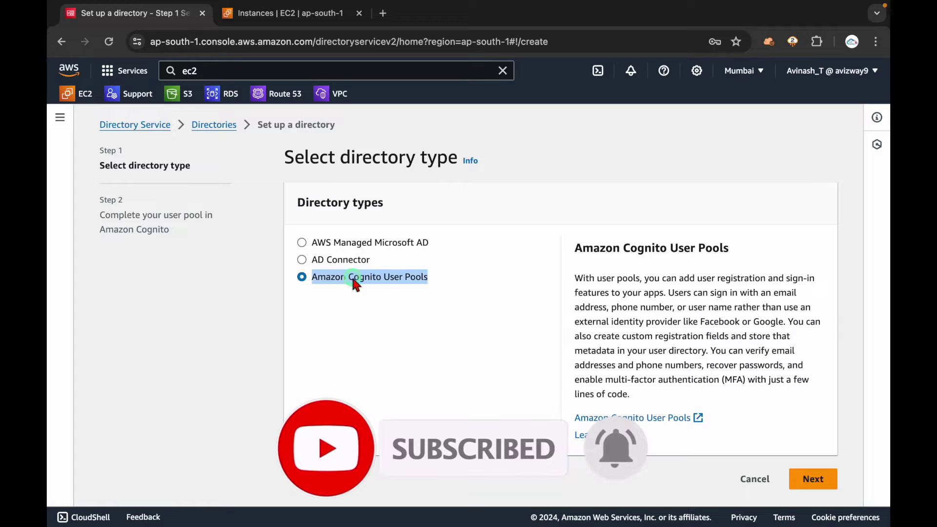
click(345, 244)
triple_click(368, 245)
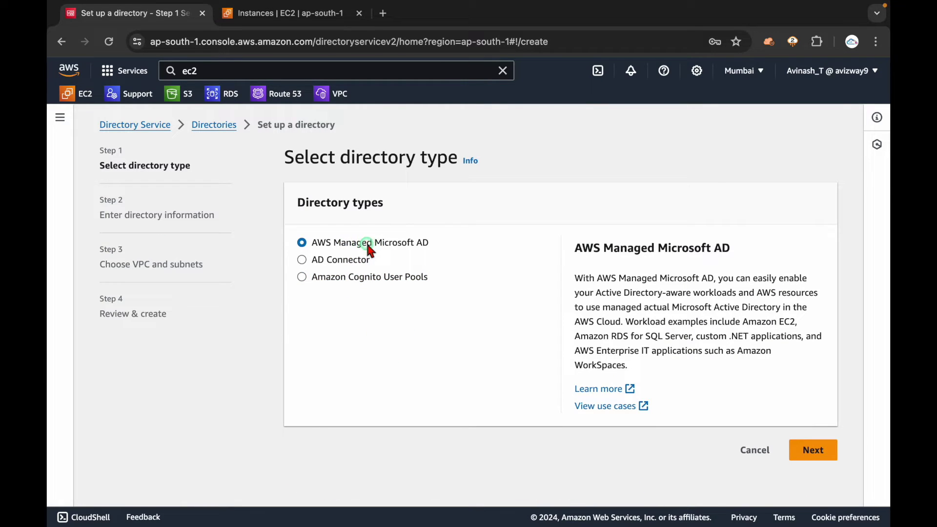
click(411, 327)
- Advance to directory information and choose Standard Edition, noting its 30,000-object limit
click(813, 450)
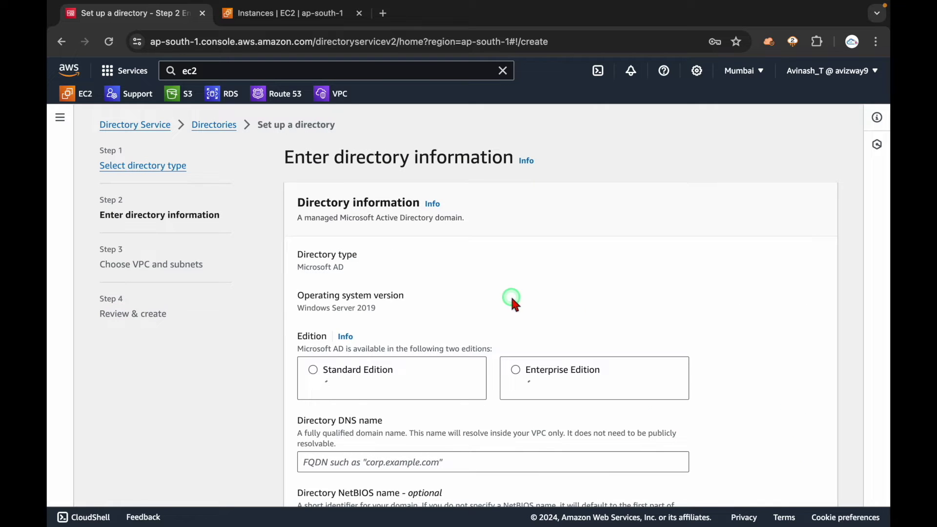
scroll(511, 298, down, 2)
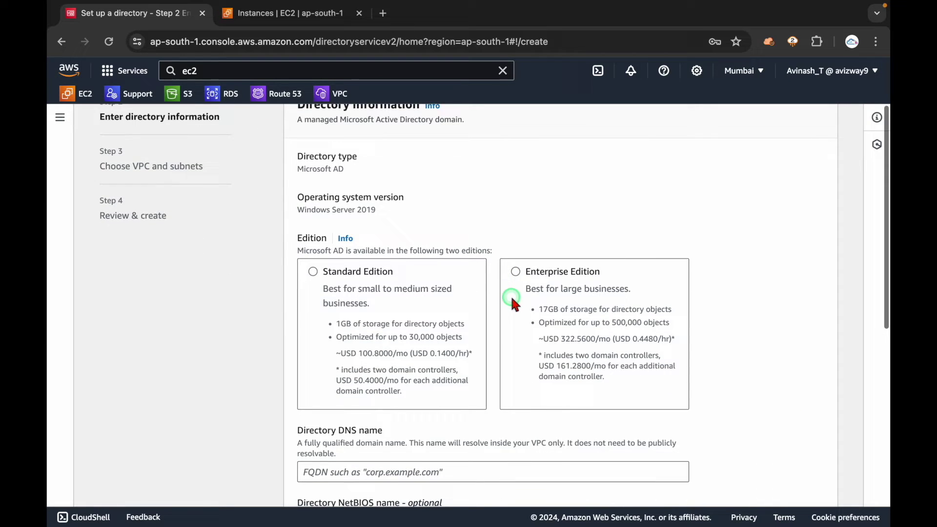
click(349, 284)
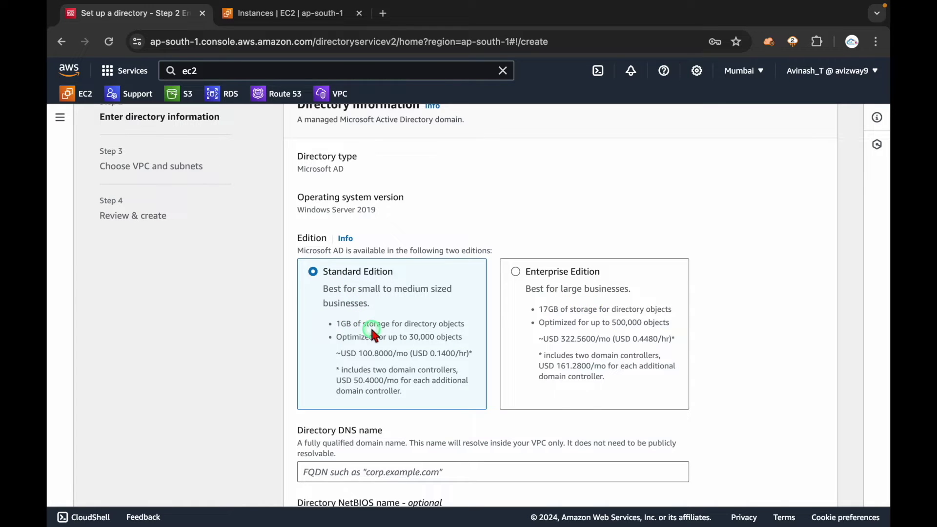
drag(337, 291, 444, 306)
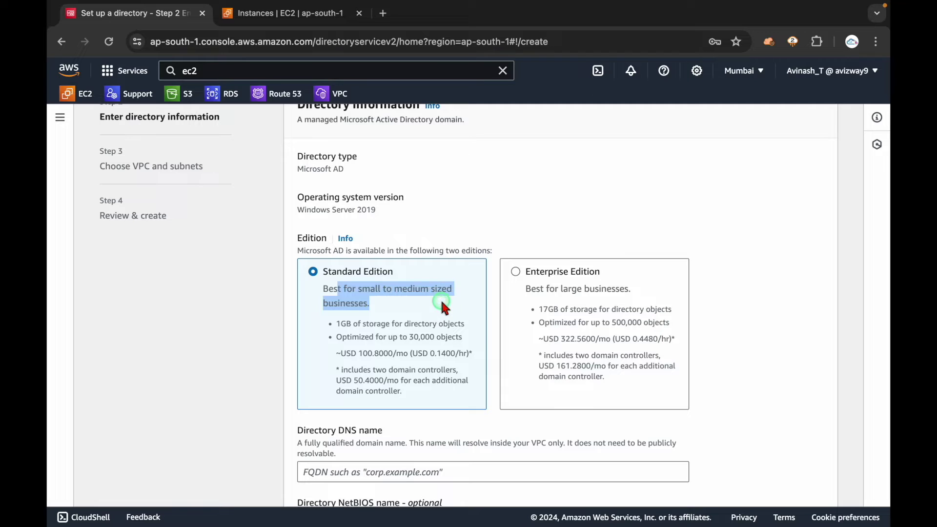
click(396, 306)
drag(378, 293, 429, 303)
click(425, 307)
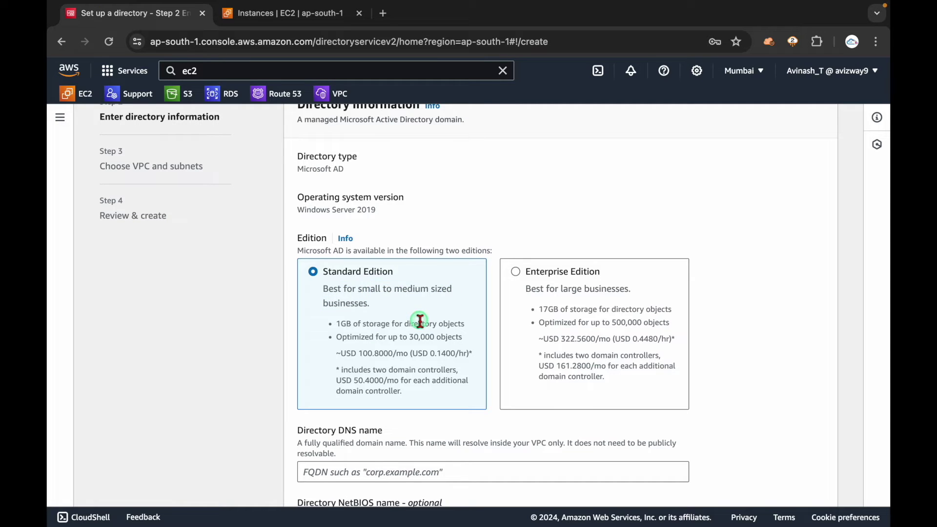
click(395, 337)
drag(395, 336, 469, 339)
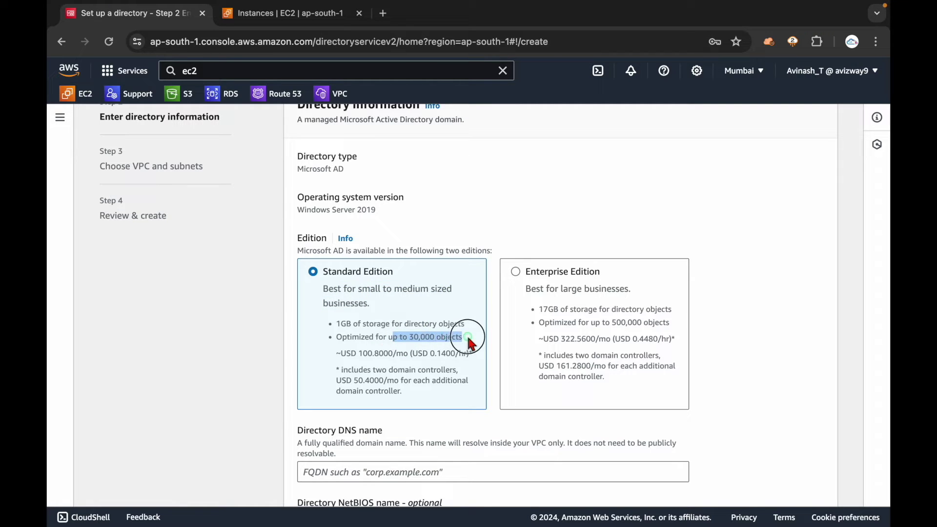
click(377, 352)
- Review the Standard Edition's monthly price and its suitability for small to medium businesses
click(440, 362)
drag(389, 356, 476, 360)
click(403, 360)
click(367, 363)
drag(367, 363, 418, 358)
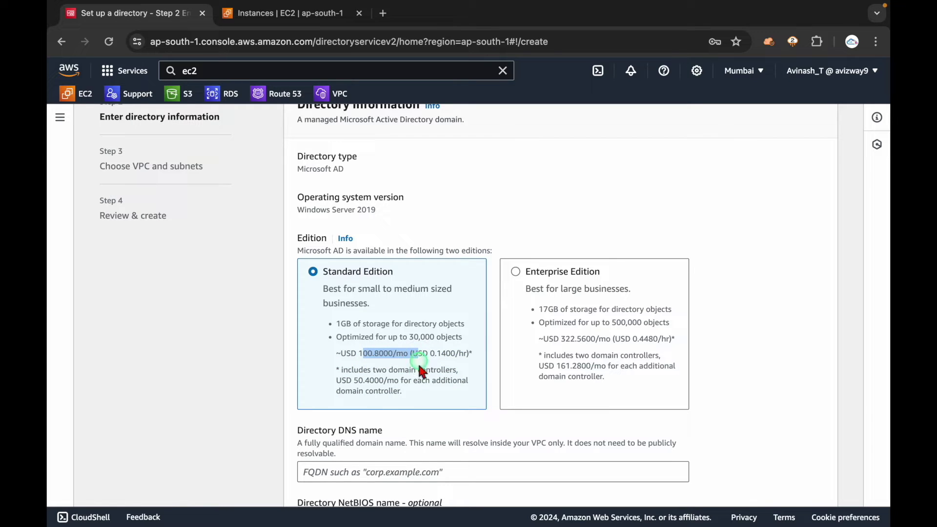
click(420, 368)
click(418, 371)
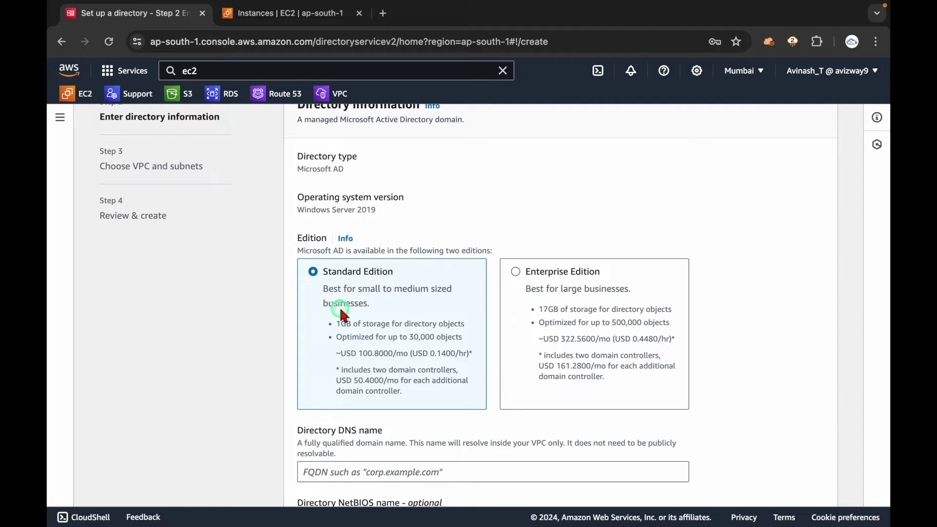
drag(323, 285, 352, 318)
click(389, 359)
click(359, 367)
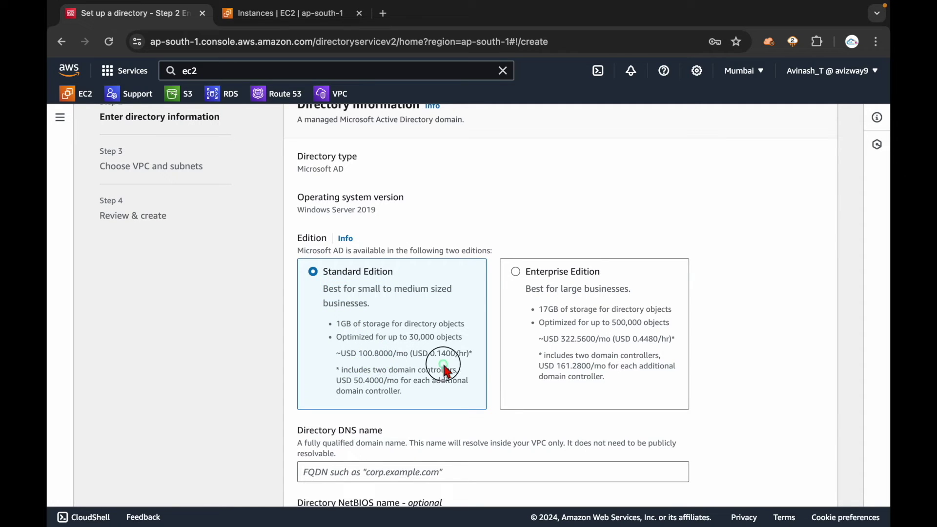
- Compare the Enterprise Edition's monthly price and 17GB storage
scroll(405, 409, down, 1)
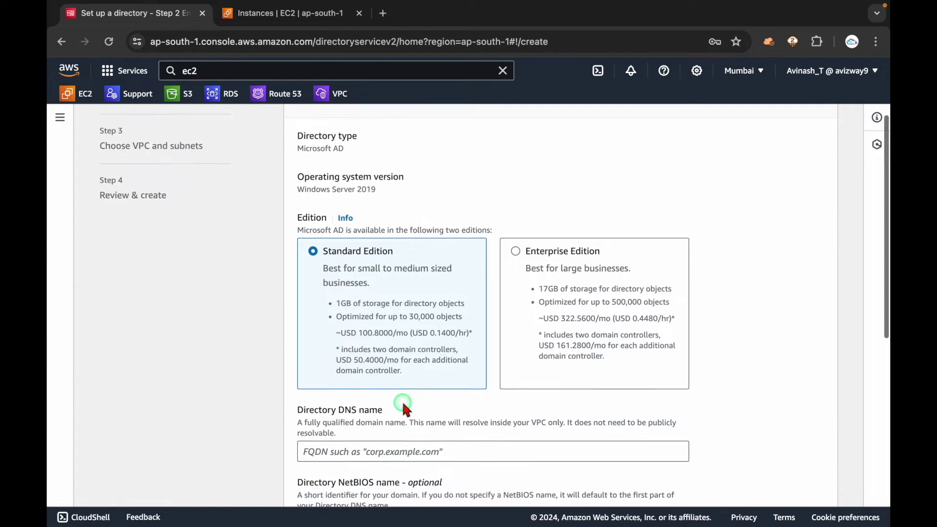
click(561, 259)
drag(548, 301, 592, 303)
click(661, 282)
click(540, 283)
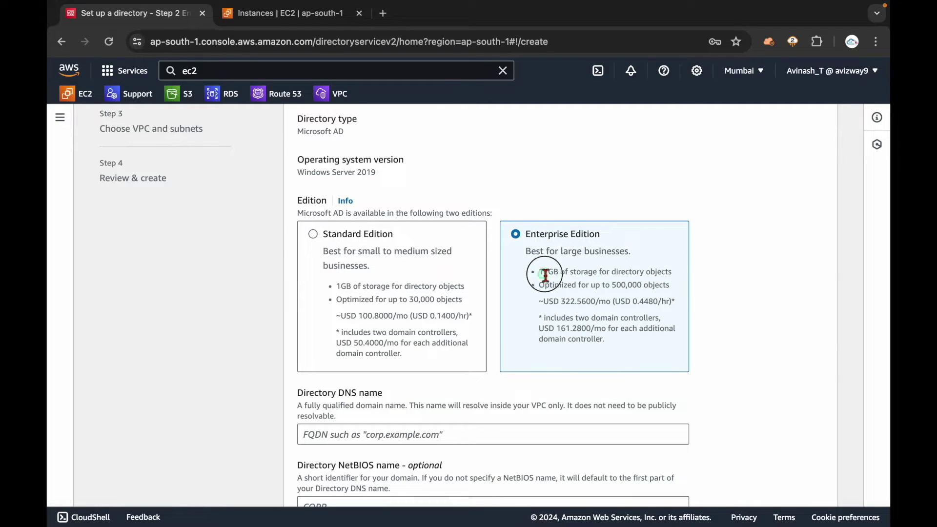
drag(644, 271, 536, 275)
- Switch back to Standard Edition as the chosen edition
click(372, 264)
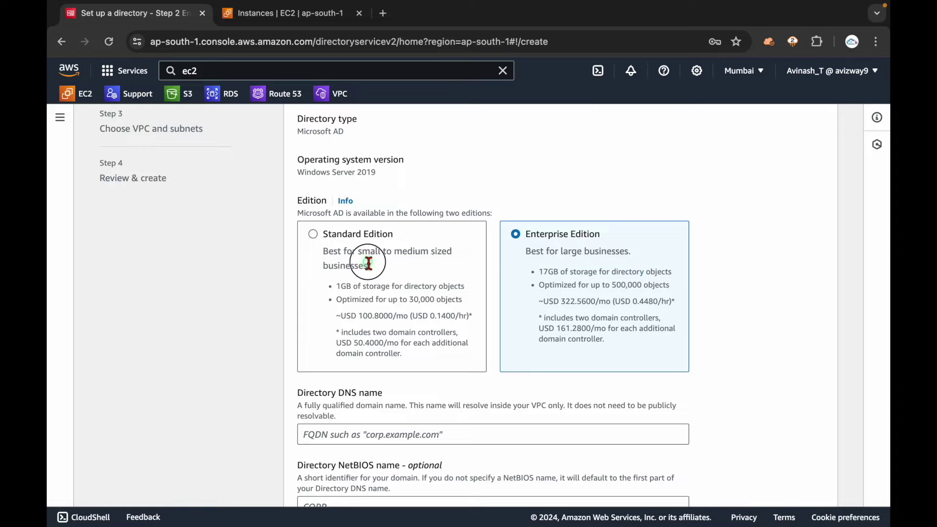
drag(332, 234, 451, 341)
click(436, 356)
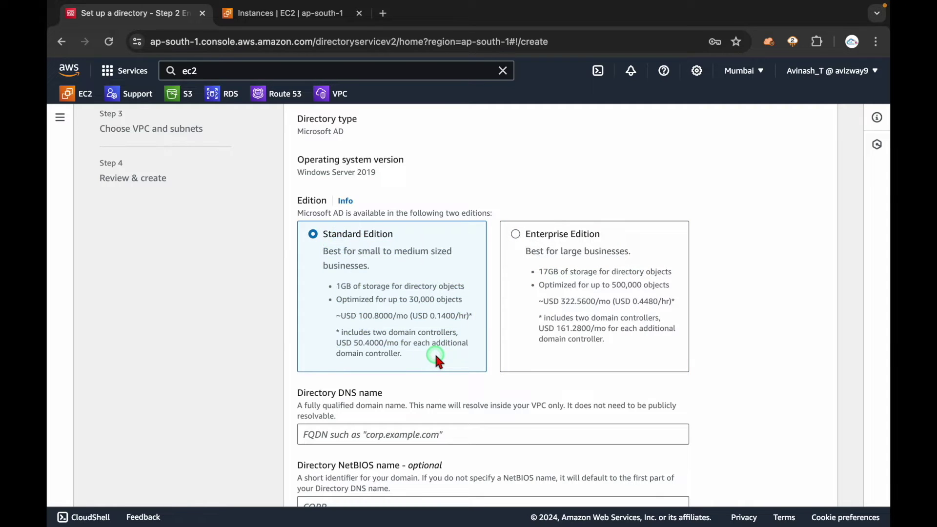
triple_click(352, 239)
click(249, 290)
scroll(294, 390, down, 2)
- Enter 'avinash.com' as the directory DNS name
click(344, 343)
text(avinash.com)
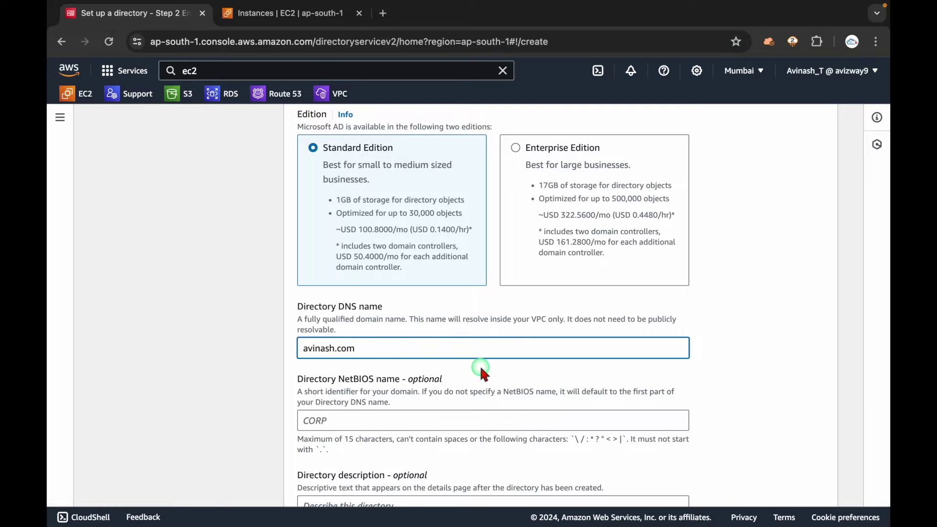
scroll(479, 364, down, 3)
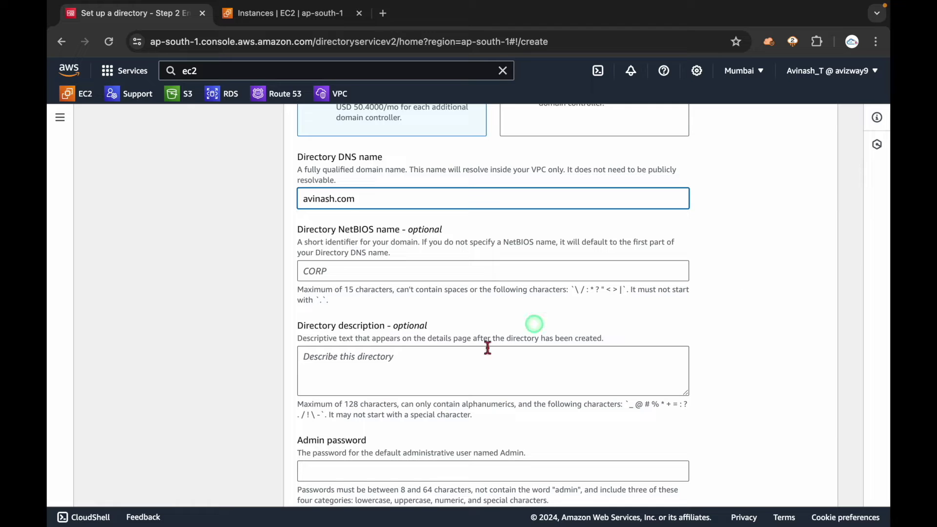
scroll(426, 382, down, 3)
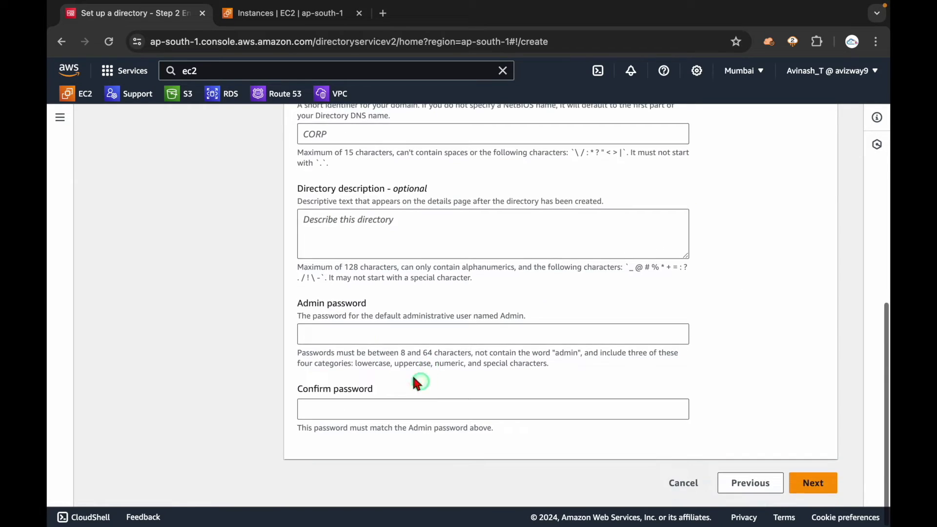
- Enter the admin password after reading the default Admin user note, moving to Confirm password
click(366, 337)
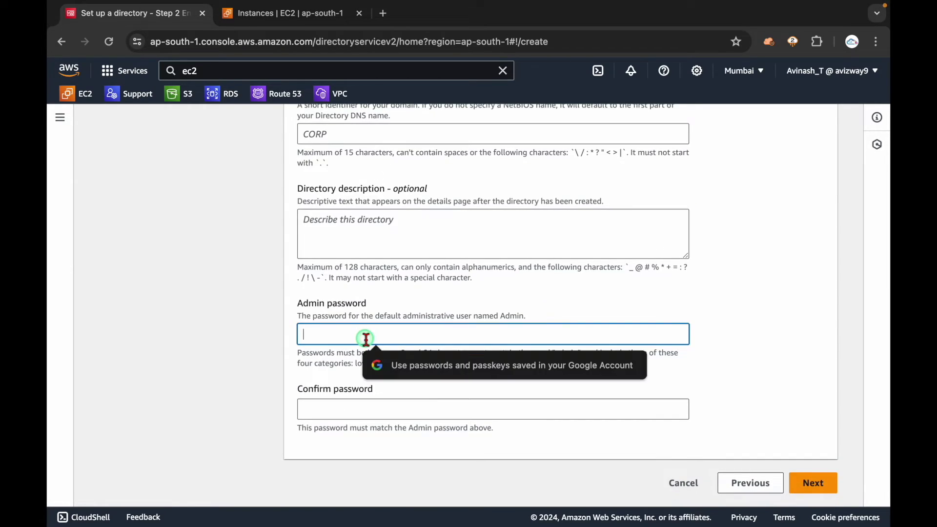
click(235, 323)
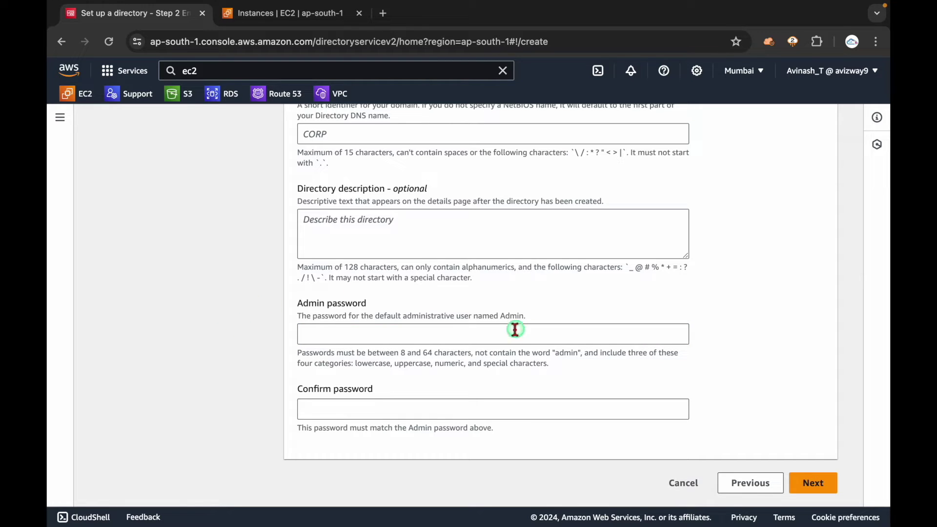
drag(502, 318, 527, 315)
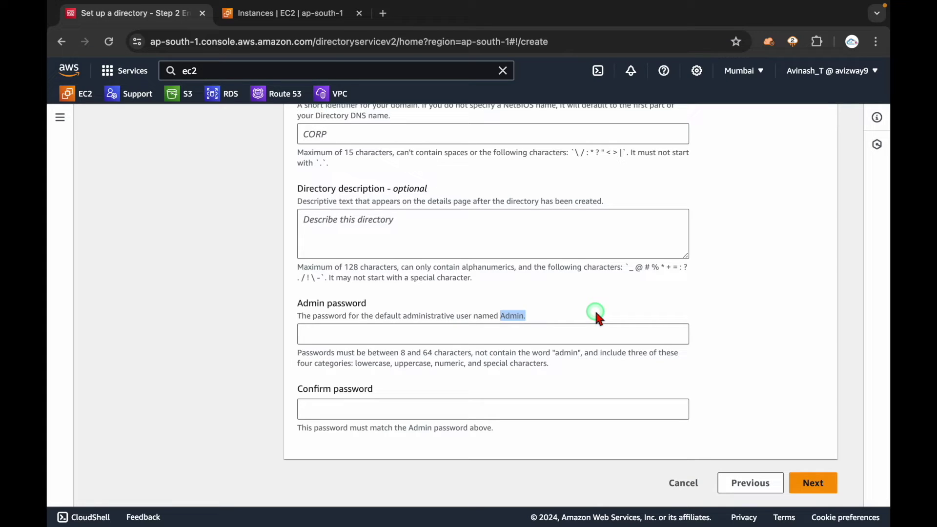
drag(534, 318, 299, 303)
click(542, 321)
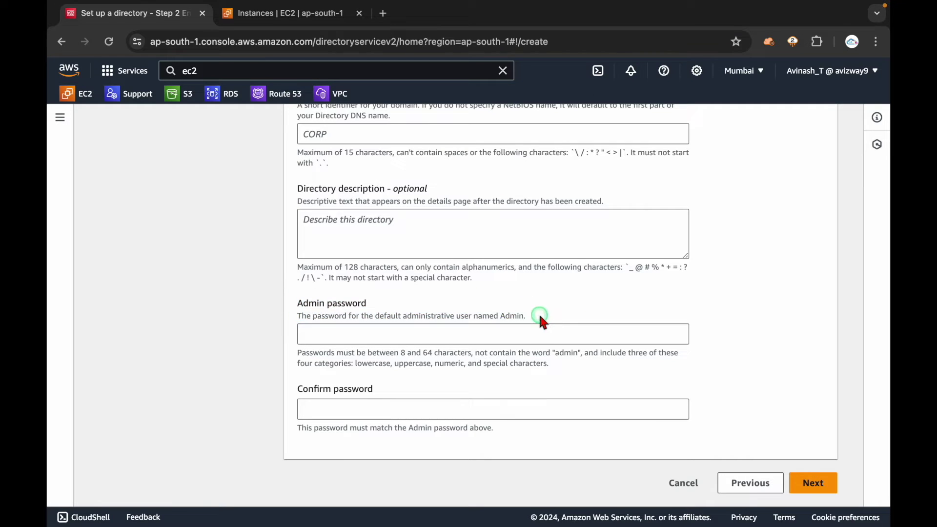
drag(523, 313, 356, 299)
click(472, 335)
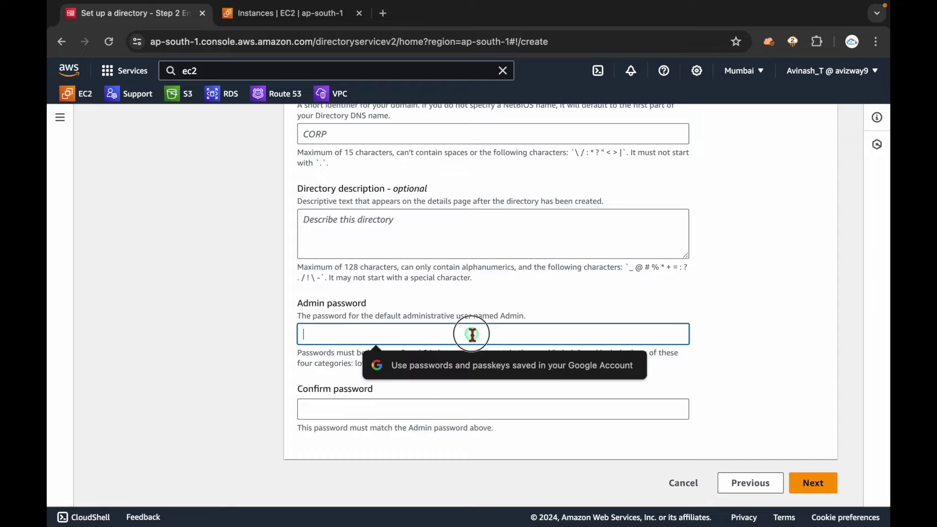
text(P)
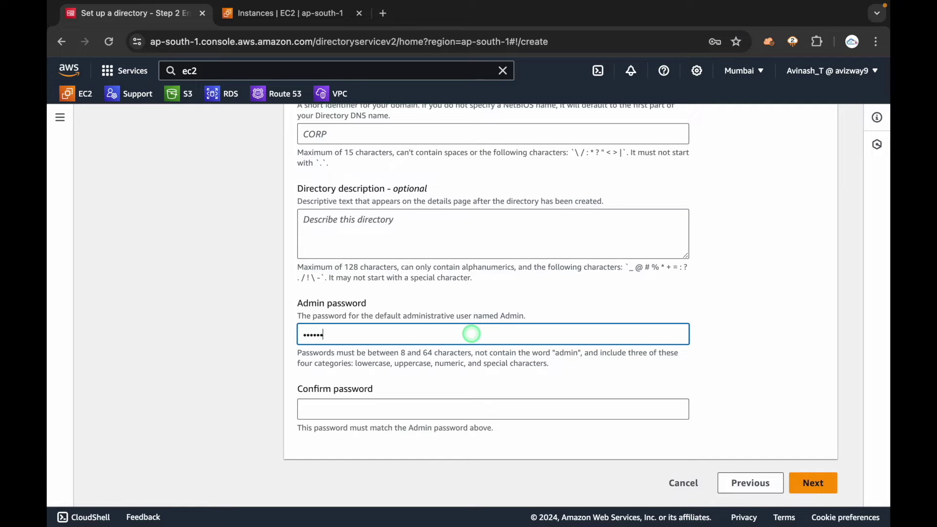
text(23)
key(Tab)
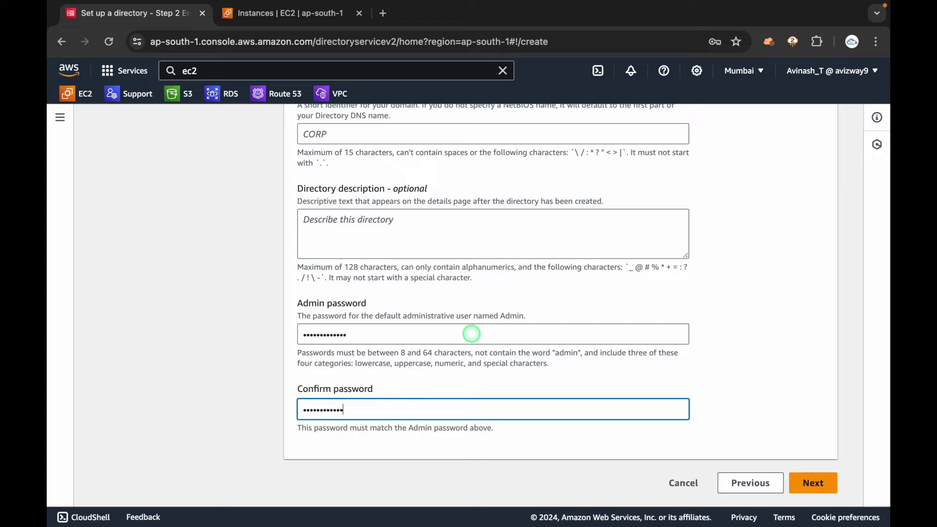
- Use the only VPC with subnets in ap-south-1a and ap-south-1b, then advance to review
click(812, 483)
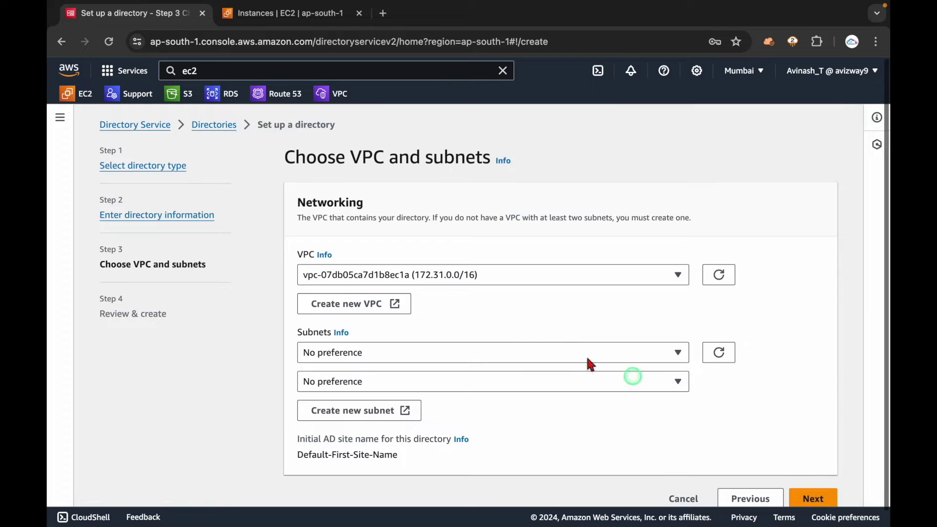
click(471, 281)
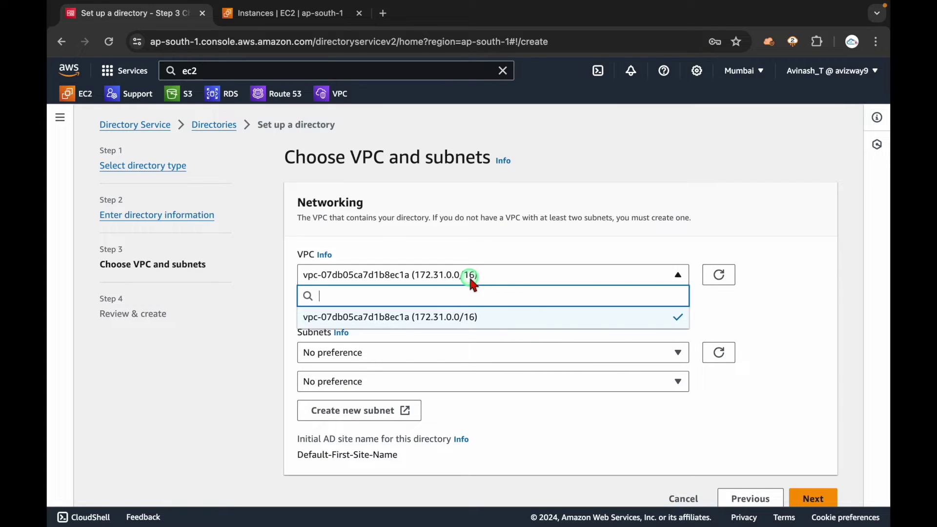
click(469, 316)
scroll(473, 322, down, 1)
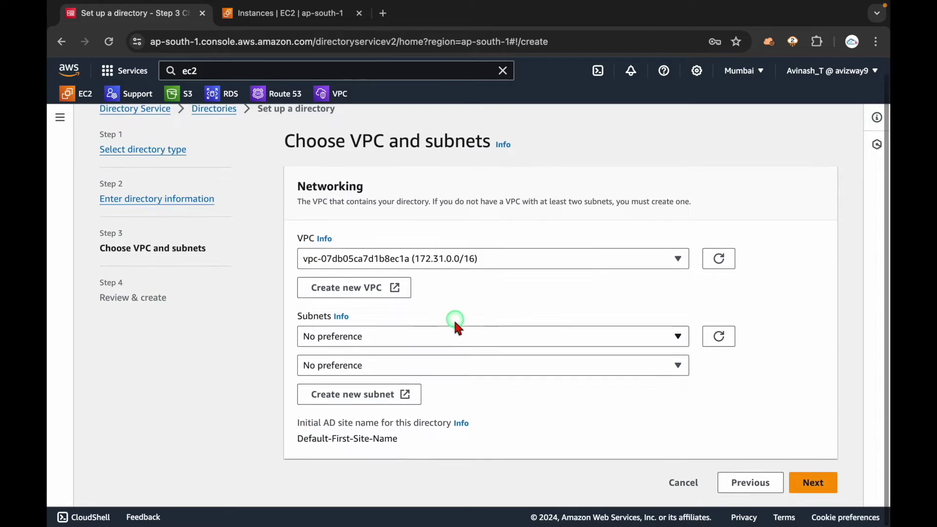
click(441, 338)
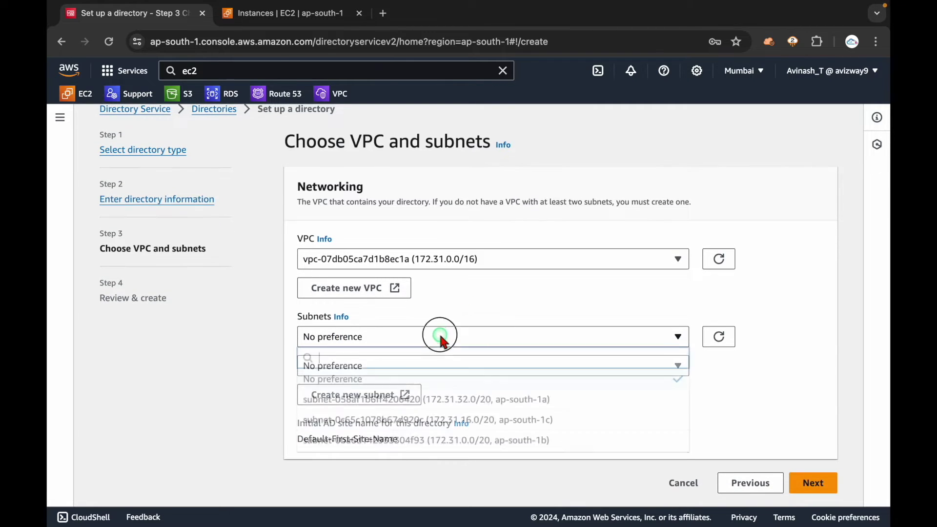
click(439, 398)
click(429, 366)
click(453, 469)
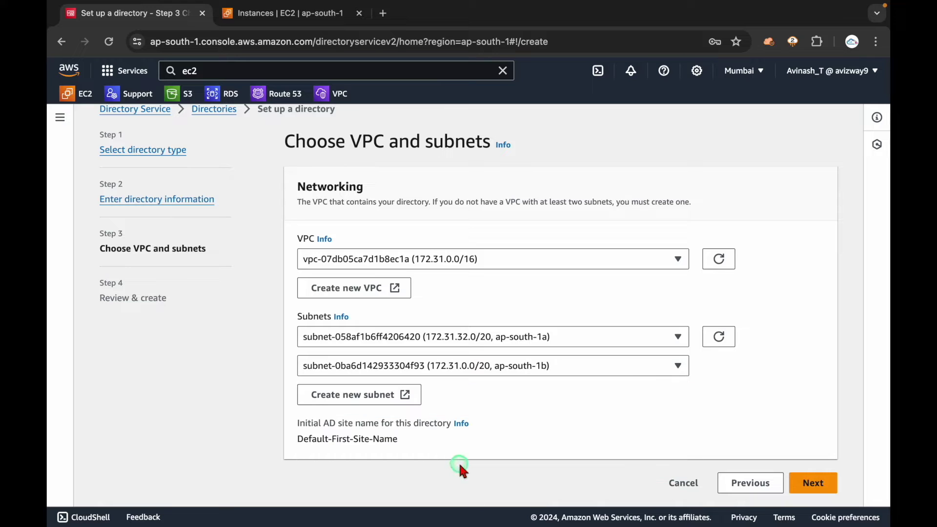
click(806, 484)
scroll(632, 412, down, 5)
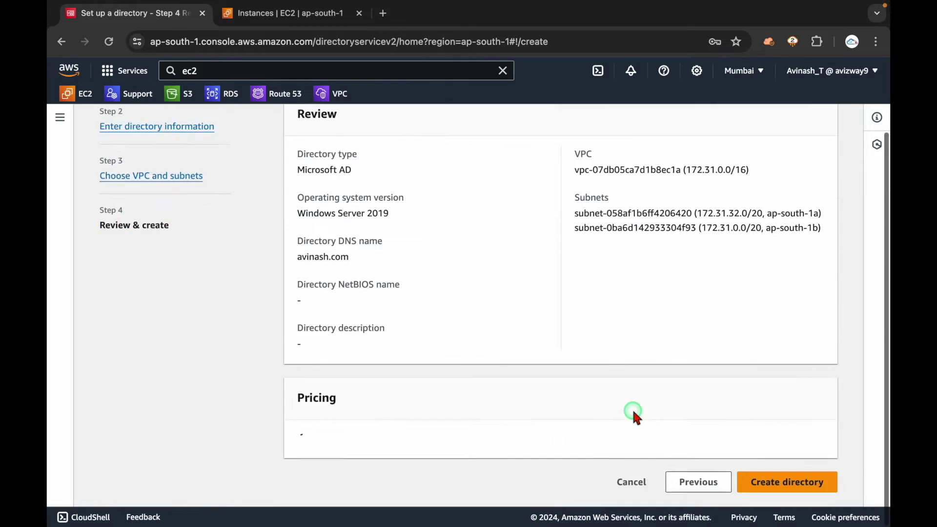
- Review the pricing section's 30-day limited trial note
click(802, 488)
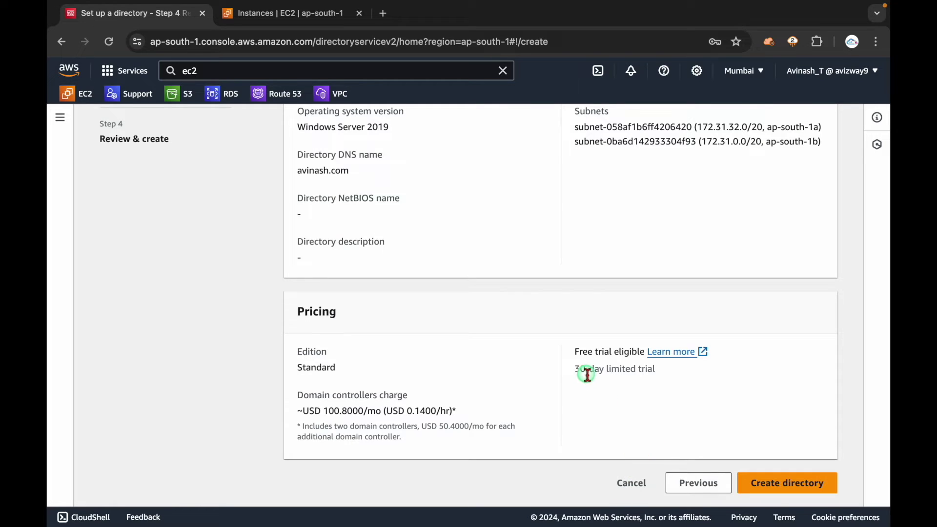
triple_click(601, 369)
click(634, 421)
triple_click(600, 369)
click(622, 404)
- Cancel the directory setup and confirm leaving the page
click(636, 484)
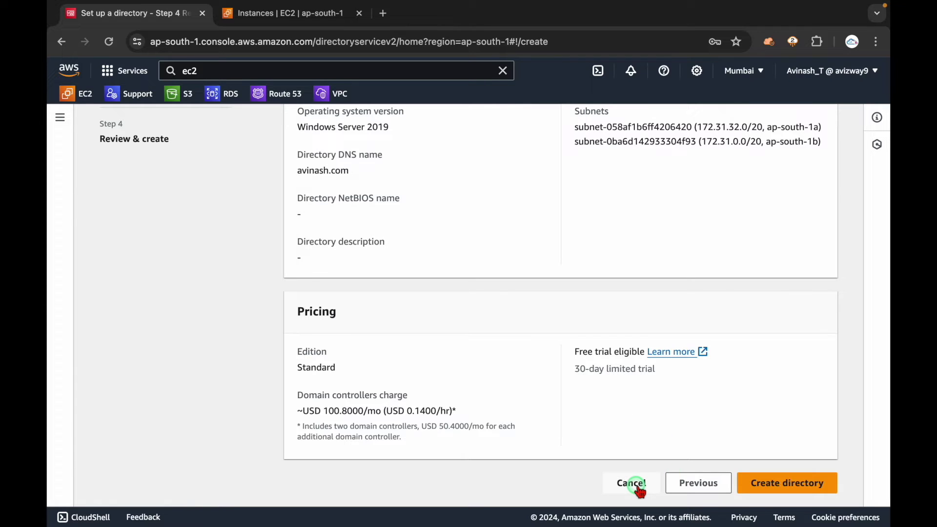
click(628, 418)
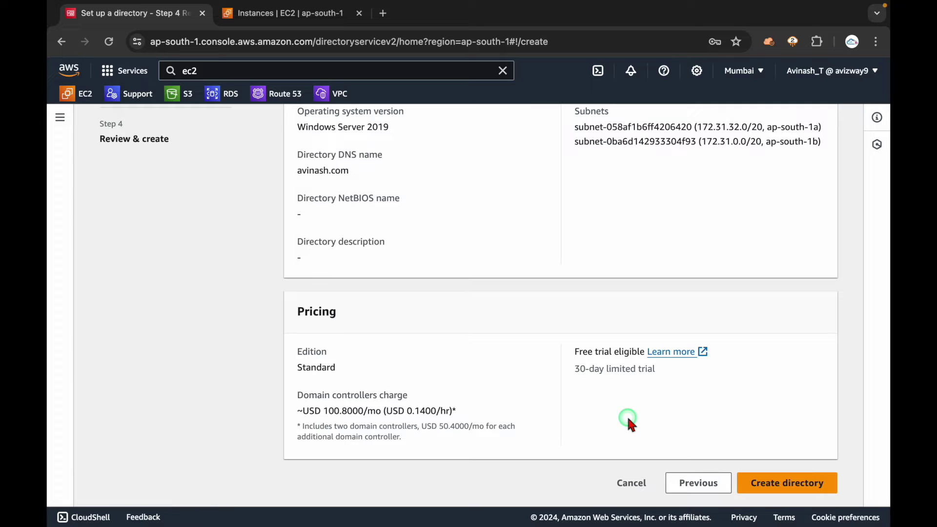
click(630, 483)
click(640, 351)
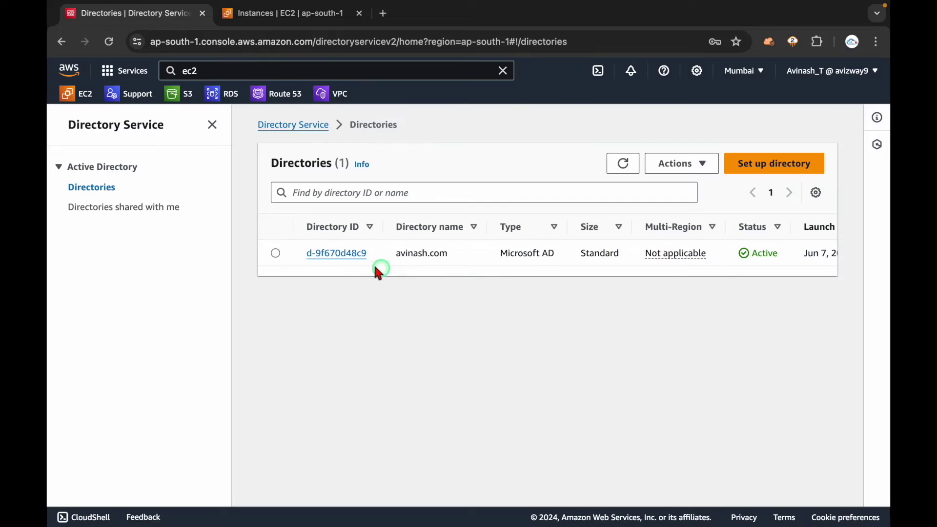
- Open the avinash.com directory details and locate the DNS addresses under Networking details
click(346, 254)
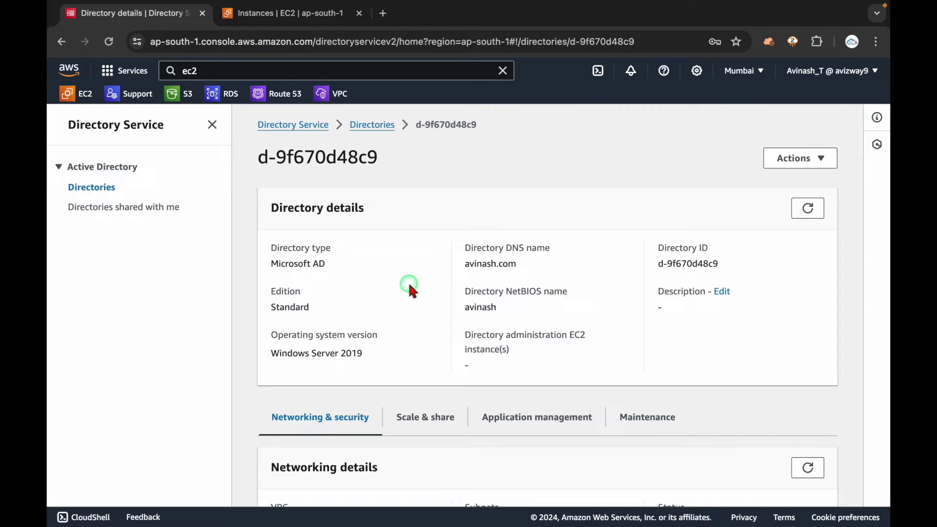
click(212, 125)
scroll(376, 268, down, 3)
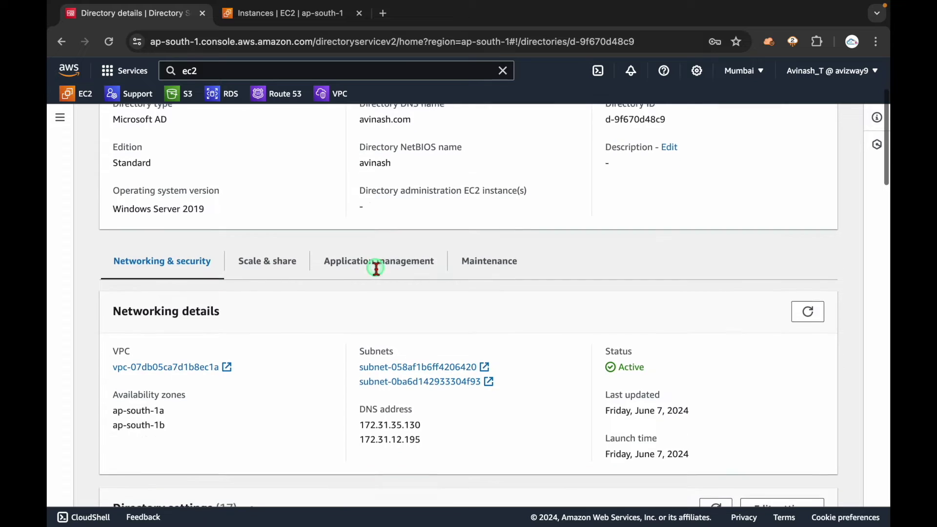
scroll(376, 268, down, 1)
drag(425, 411, 360, 394)
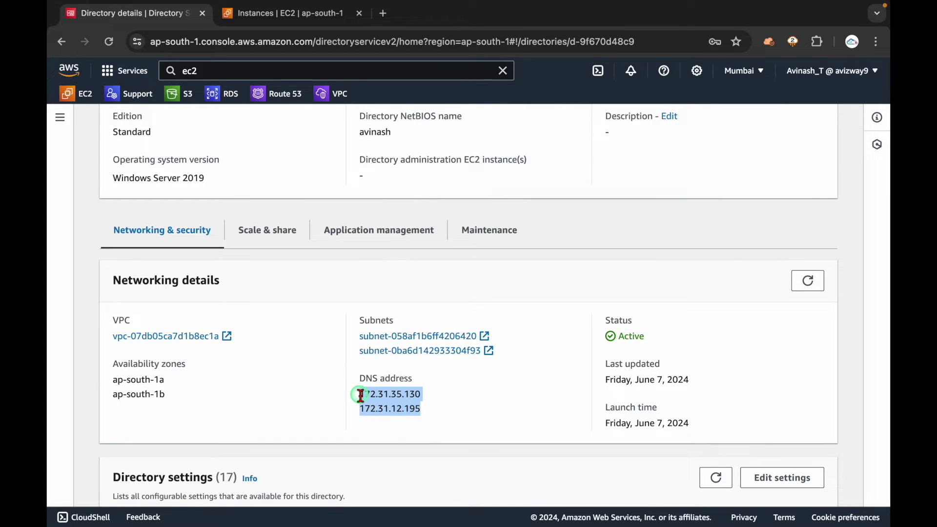
click(436, 408)
drag(423, 412, 361, 394)
click(445, 417)
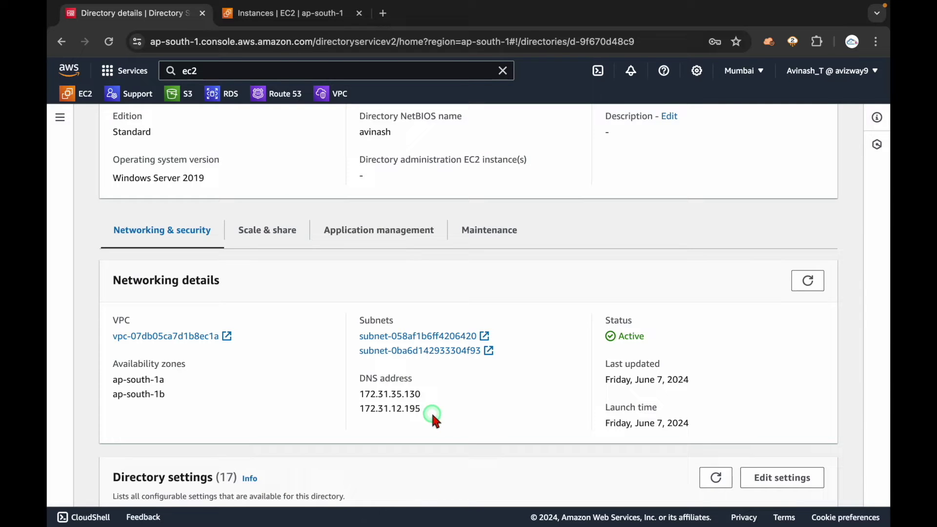
drag(430, 414, 364, 394)
click(444, 401)
- Copy DNS addresses 172.31.35.130 and 172.31.12.195 into a new TextMate note
drag(429, 414, 360, 397)
key(super+c)
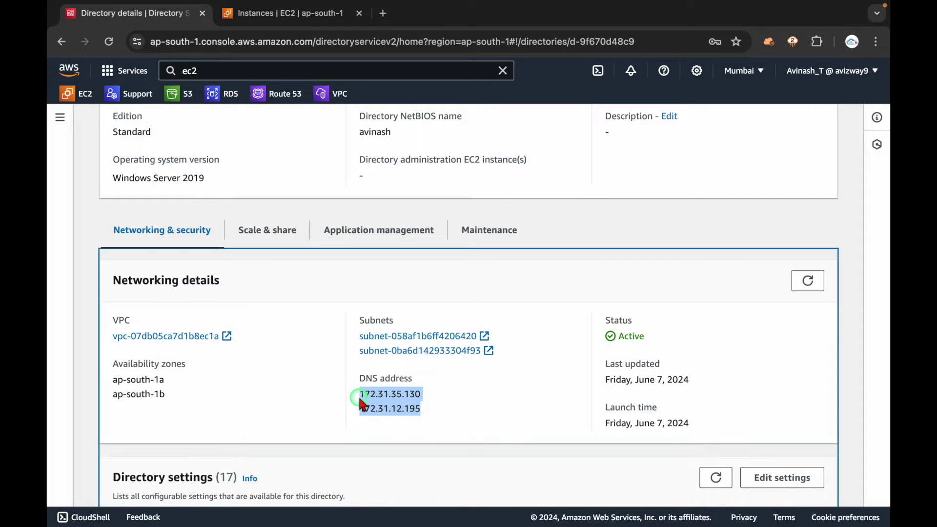
key(ctrl+Left)
click(249, 509)
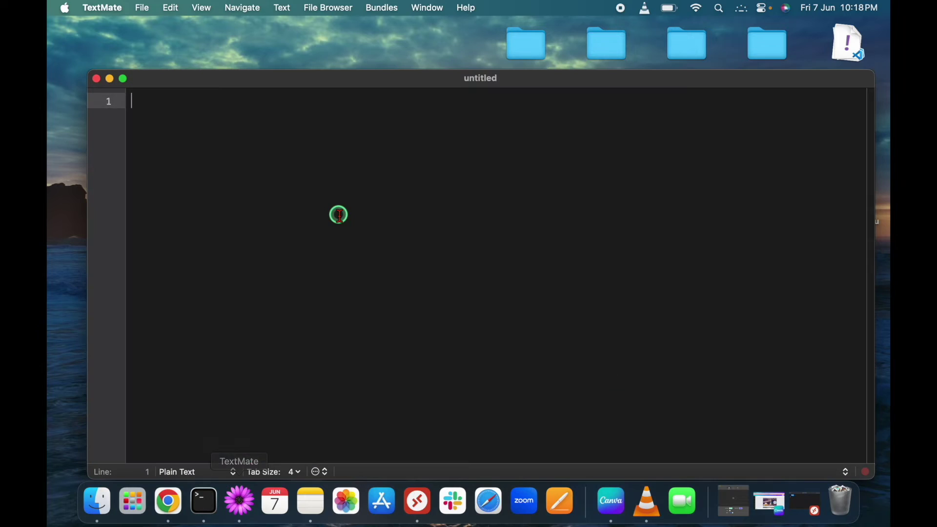
key(super+v)
key(ctrl+Right)
click(513, 322)
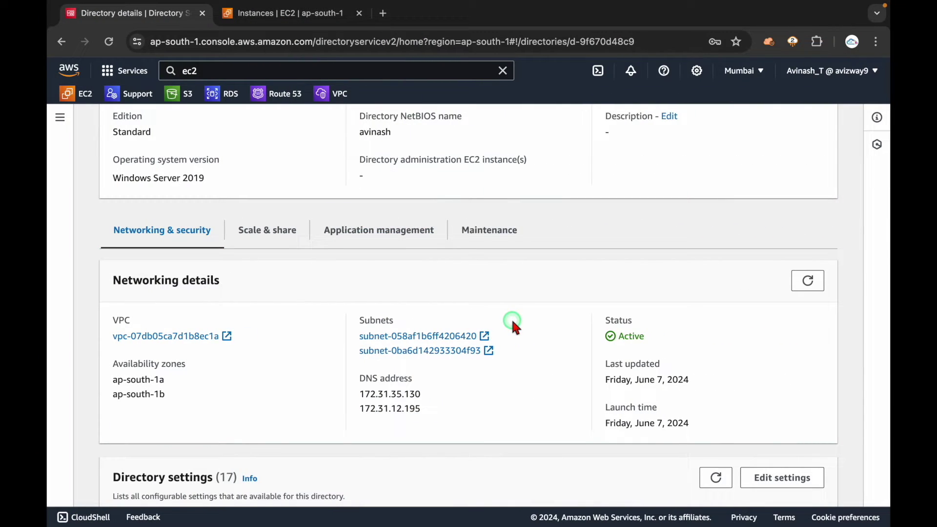
- View the Windows instance in EC2 and start a new instance launch named 'fsdf'
click(280, 13)
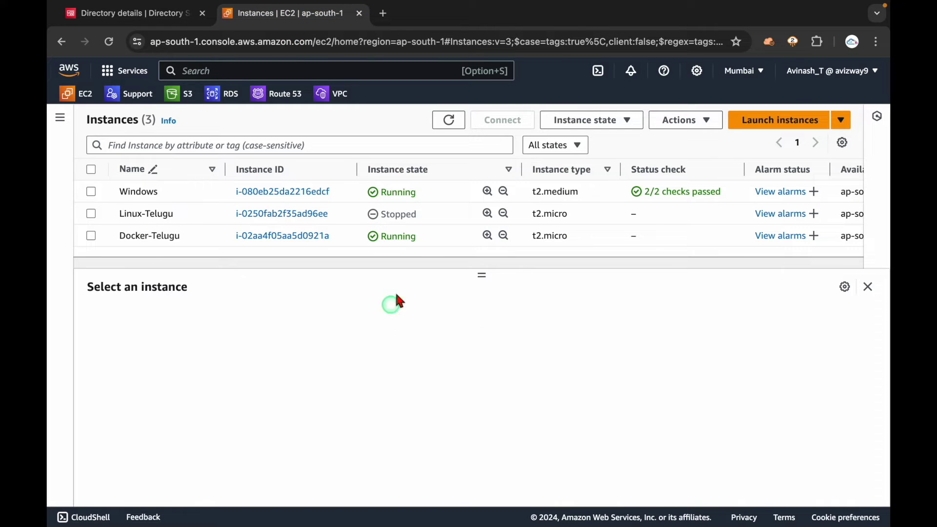
click(431, 195)
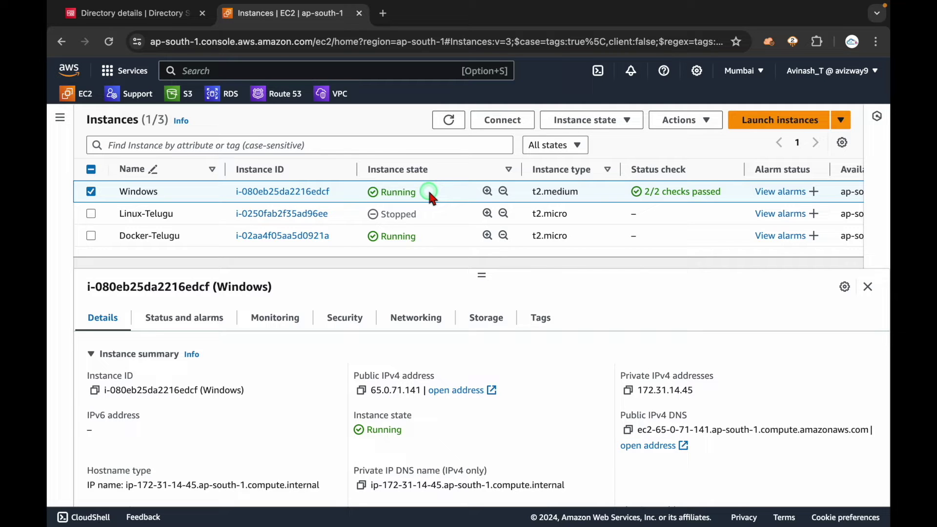
click(759, 117)
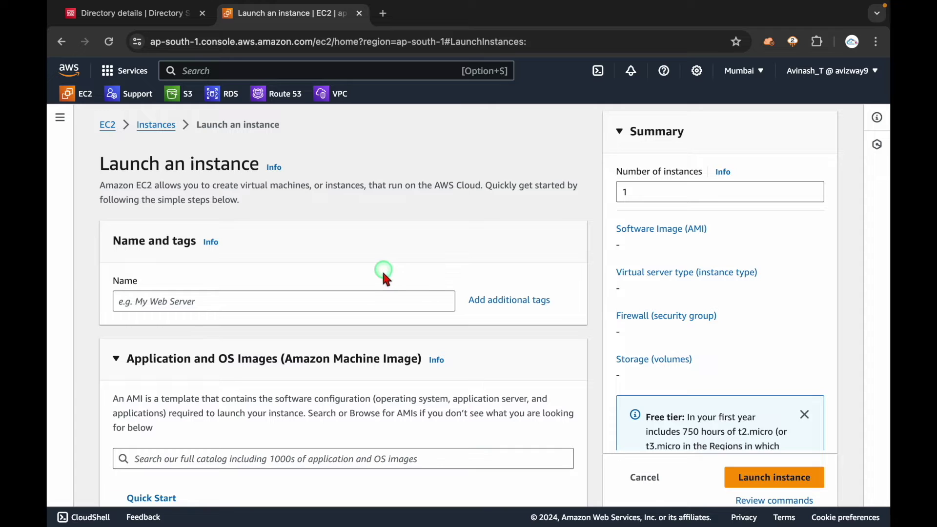
click(373, 296)
text(fsdf)
- Pick the Windows Server 2022 Base image, review the settings, and cancel the launch
scroll(373, 293, down, 3)
click(342, 378)
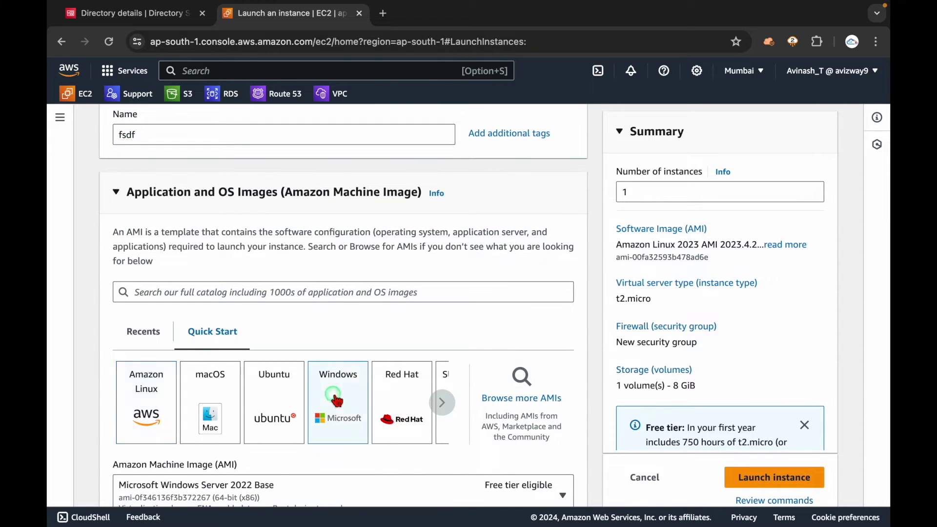
scroll(336, 390, down, 4)
click(317, 266)
click(306, 321)
scroll(305, 320, down, 3)
scroll(307, 322, down, 2)
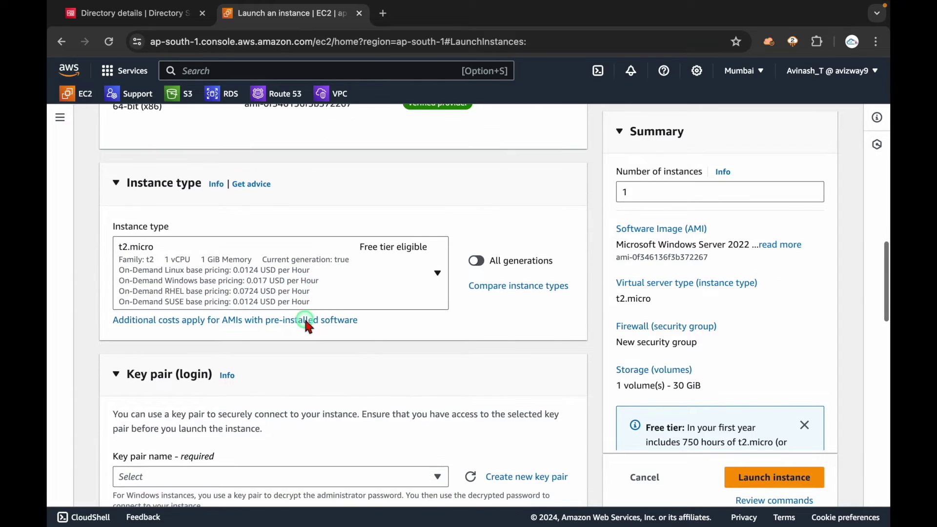
scroll(306, 278, down, 3)
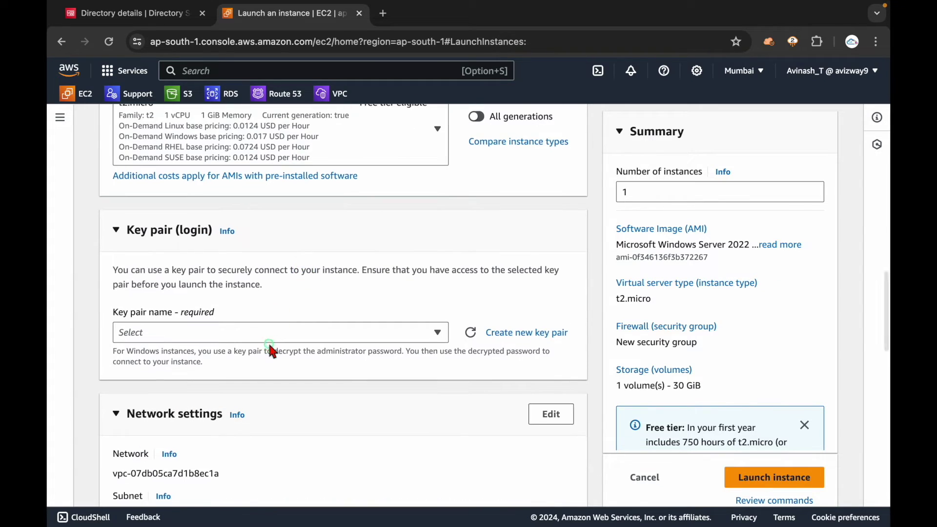
scroll(376, 302, down, 4)
scroll(377, 307, down, 11)
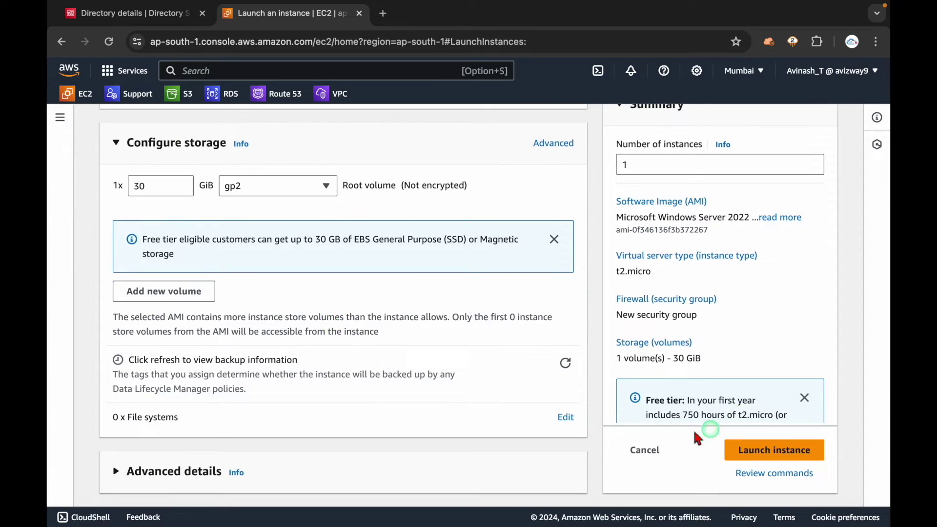
click(645, 449)
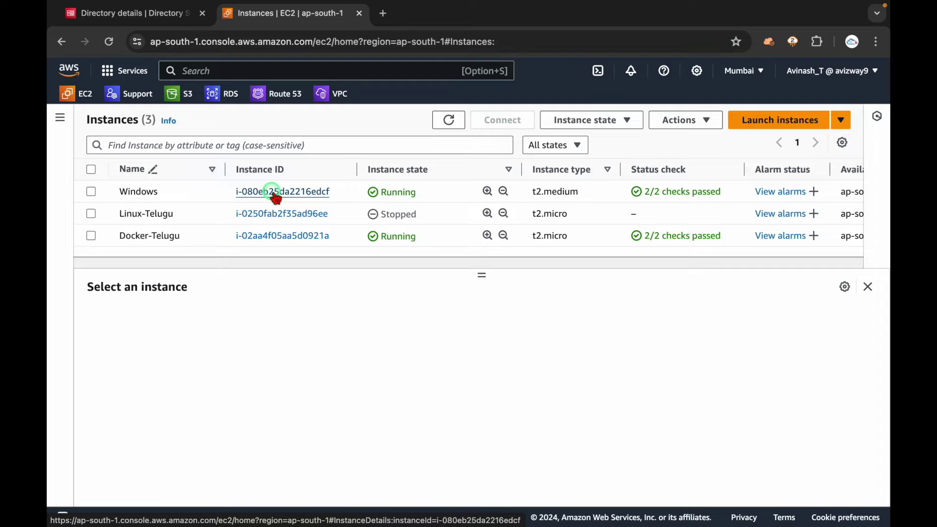
- Copy the Windows instance's public IPv4 address 65.0.71.141 and open Microsoft Remote Desktop
double_click(552, 191)
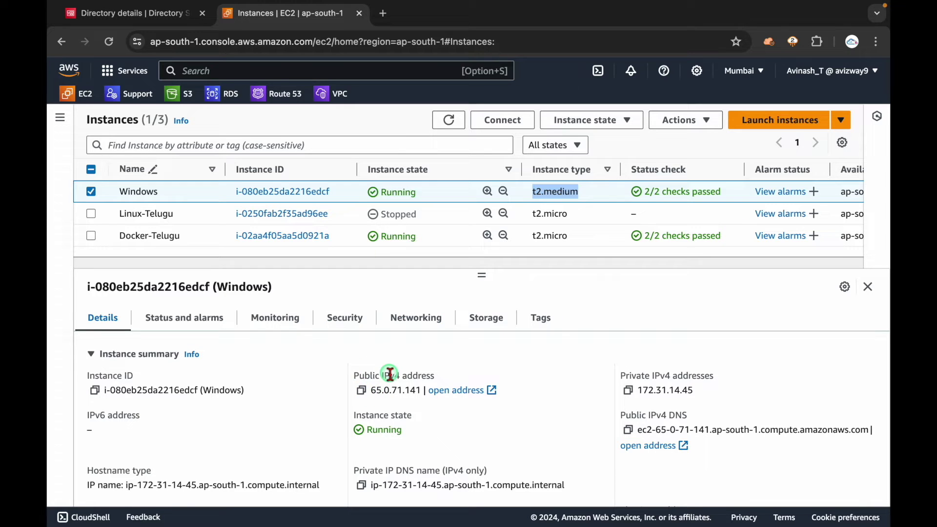
click(361, 390)
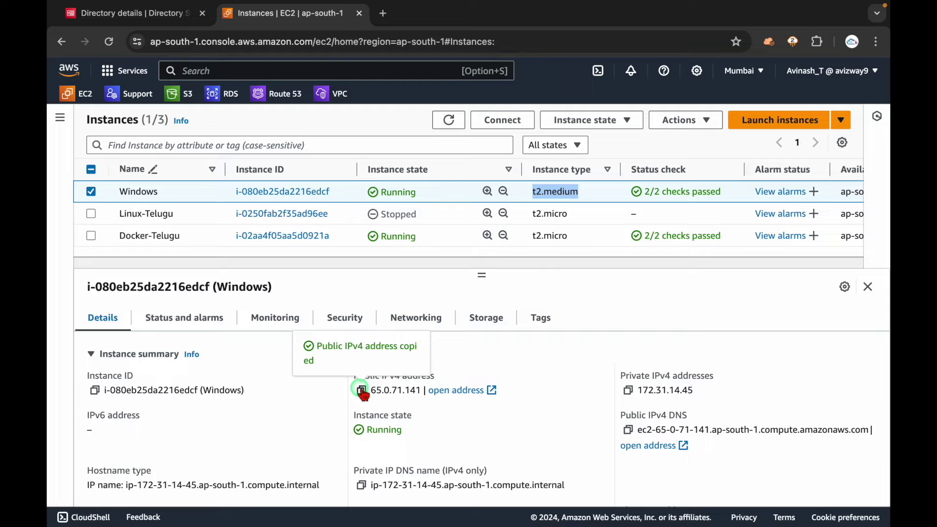
key(super+Tab)
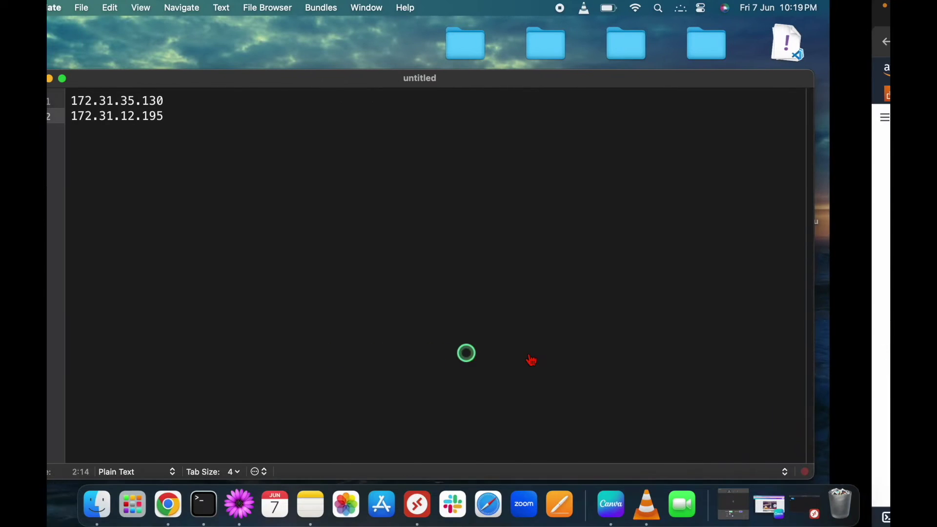
click(418, 501)
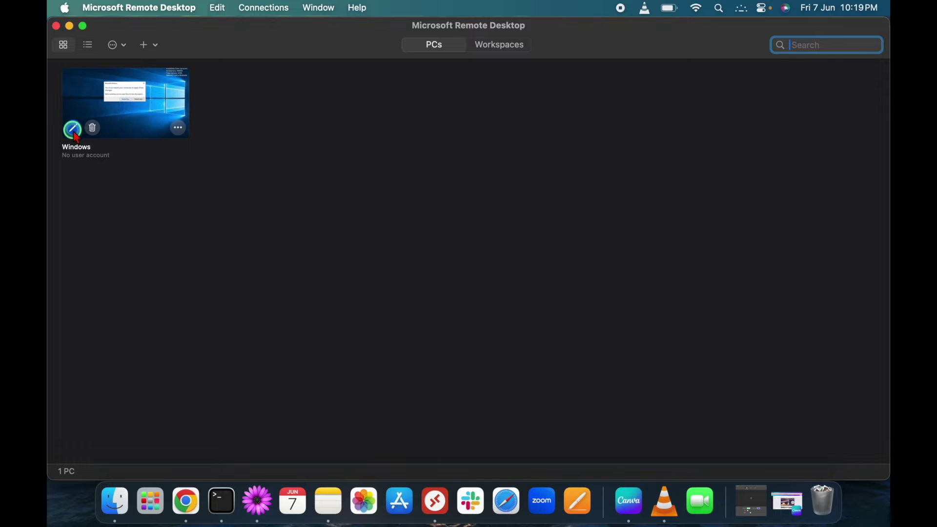
- Point the saved Windows PC connection at 65.0.71.141 and start logging in as Administrator
click(73, 128)
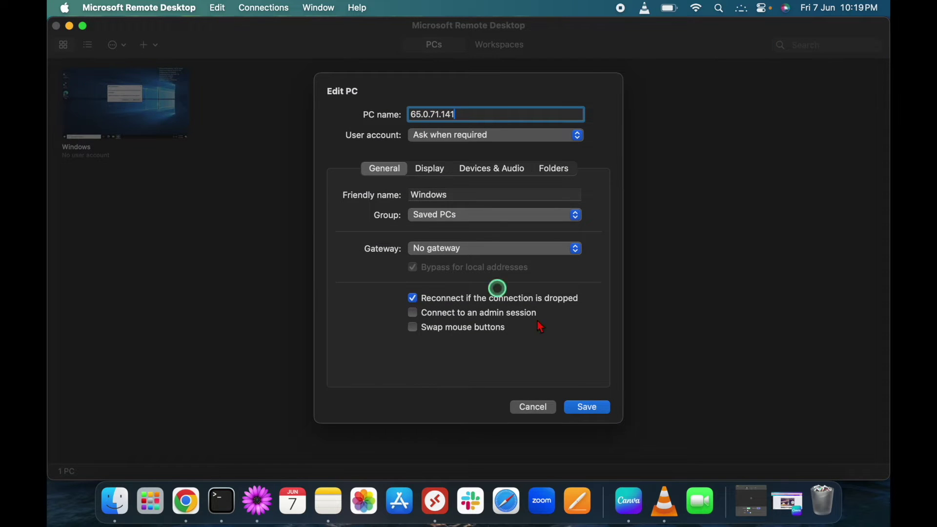
click(588, 407)
double_click(132, 104)
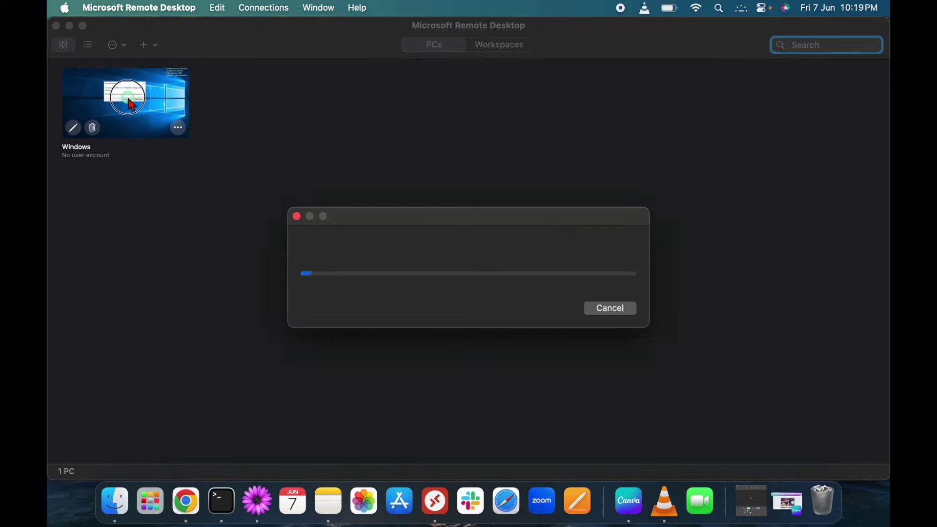
text(Administra)
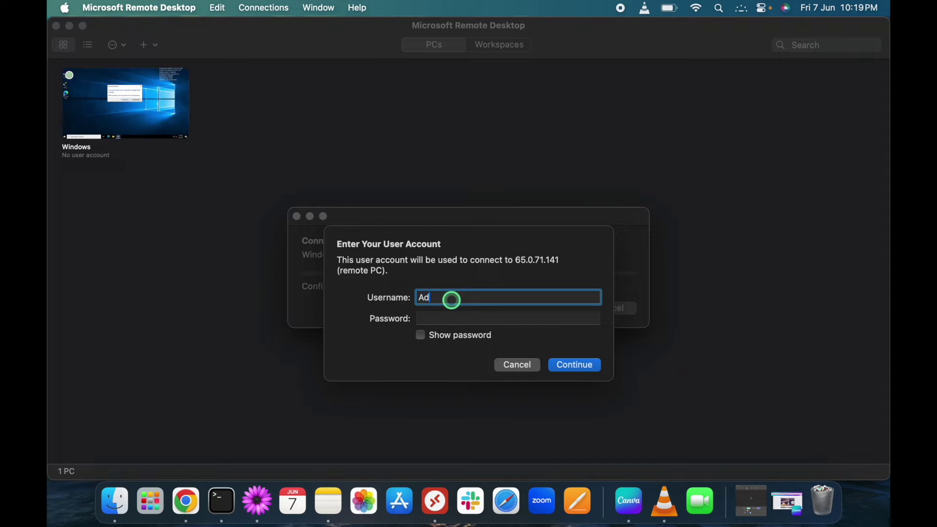
text(tor)
key(Tab)
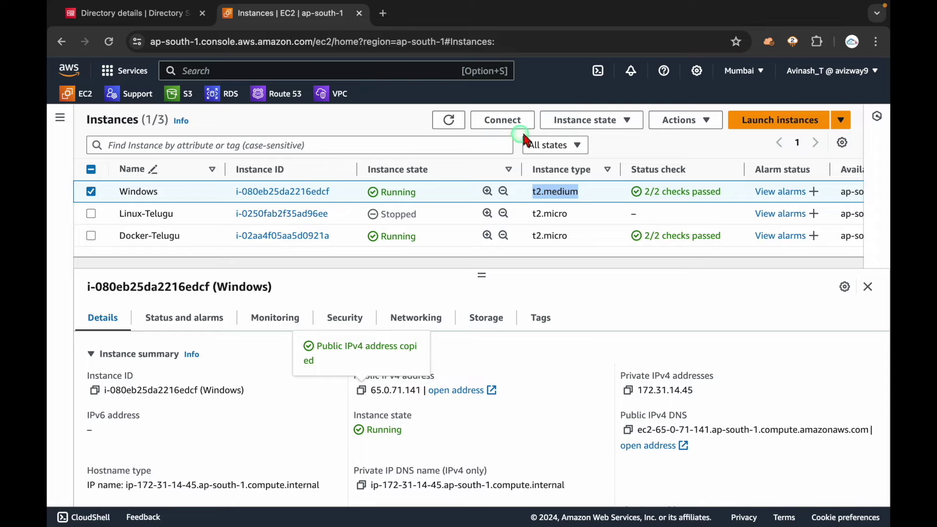
- Decrypt the instance's Administrator password with Linux-KP.pem and copy it
click(500, 119)
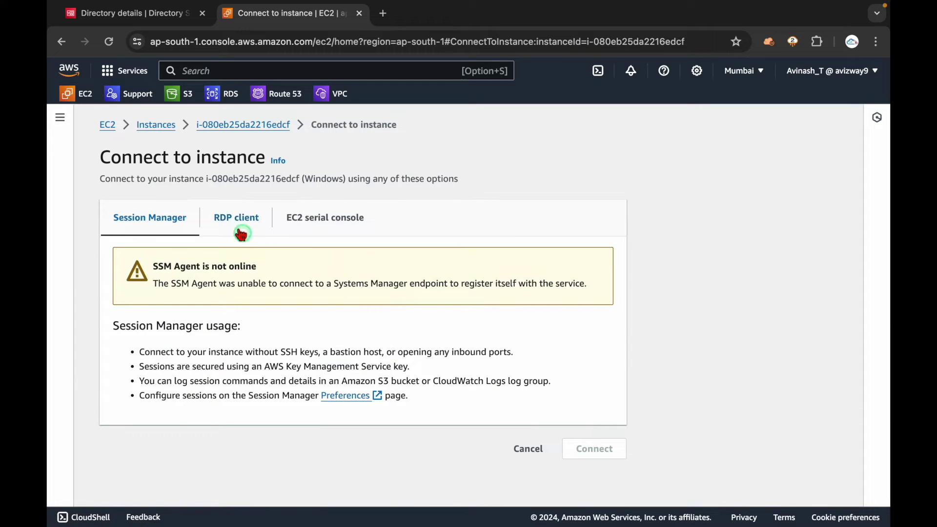
click(235, 222)
scroll(396, 404, down, 3)
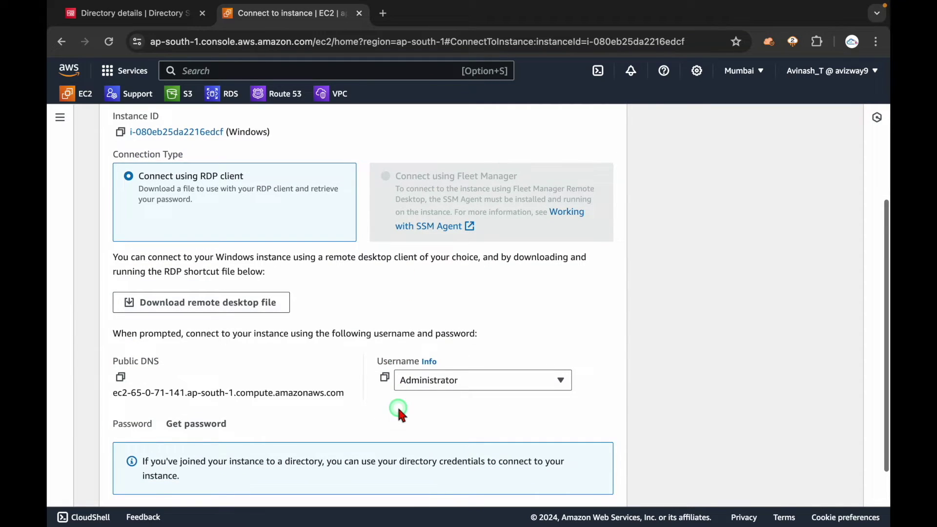
scroll(397, 409, down, 1)
click(202, 376)
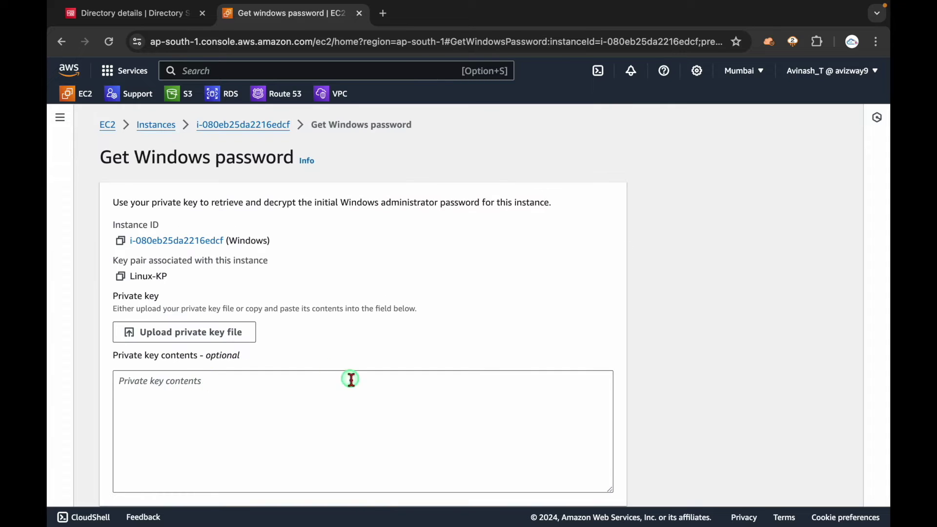
click(204, 333)
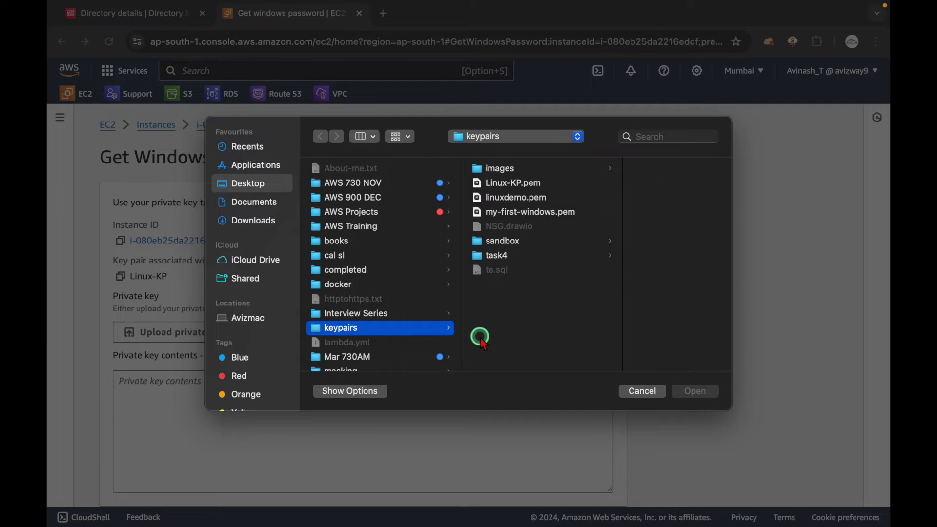
double_click(510, 183)
scroll(629, 273, down, 3)
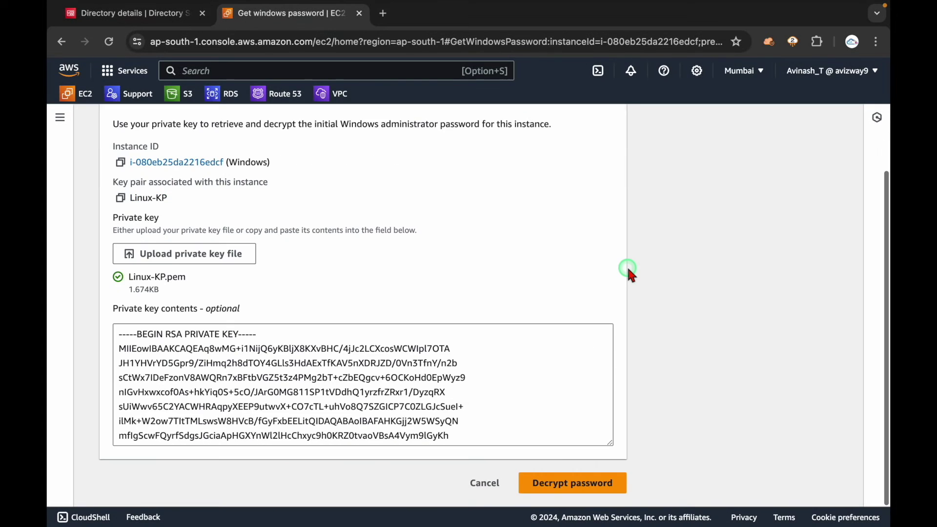
click(565, 482)
scroll(317, 412, down, 2)
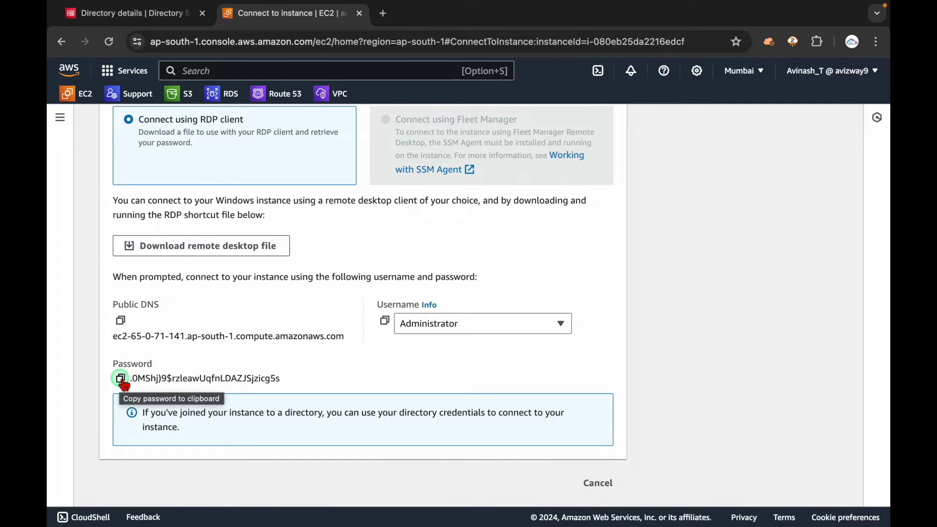
click(121, 379)
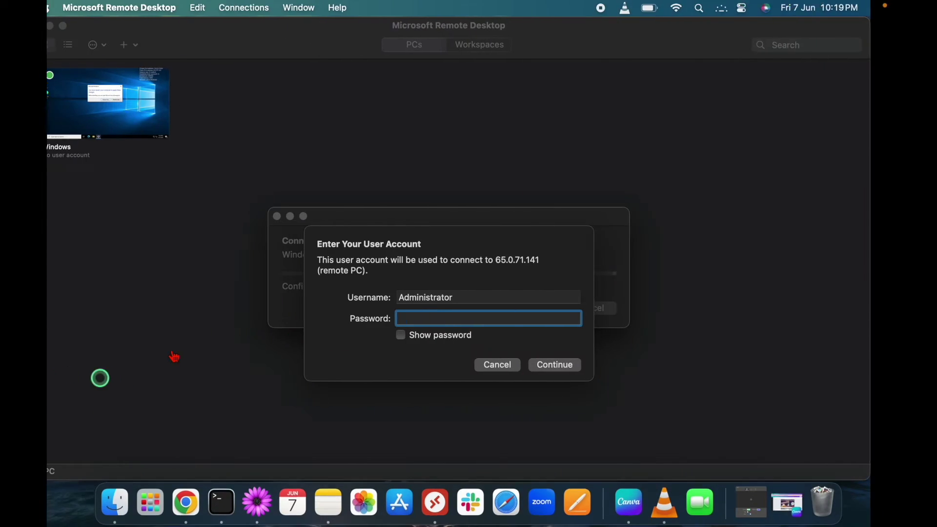
- Paste the decrypted password into Remote Desktop's login and continue
click(448, 317)
key(super+v)
click(574, 367)
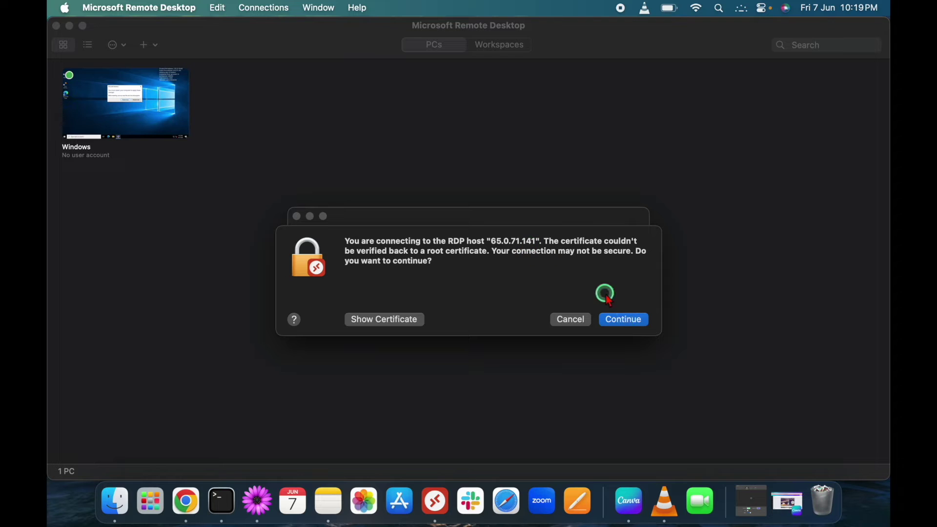
- Accept the certificate warning for 65.0.71.141 and, once connected, open the Start menu
click(626, 319)
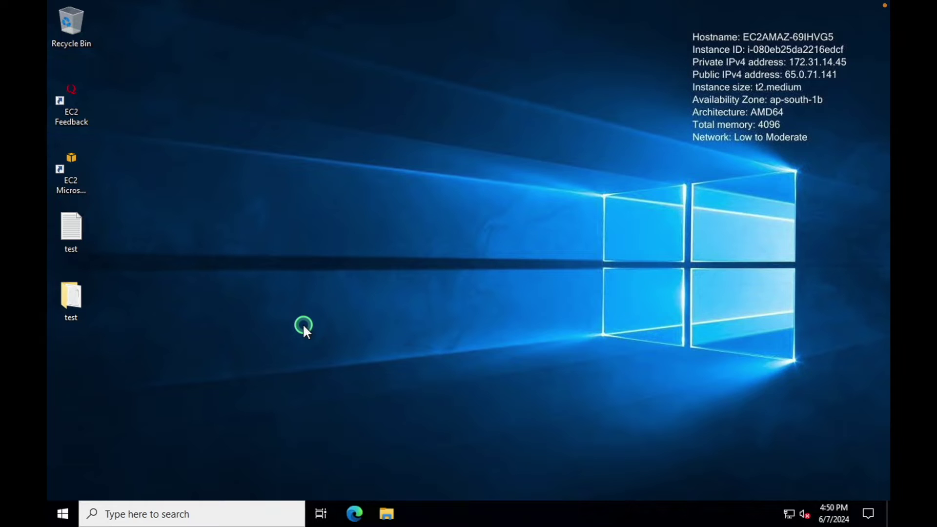
click(62, 513)
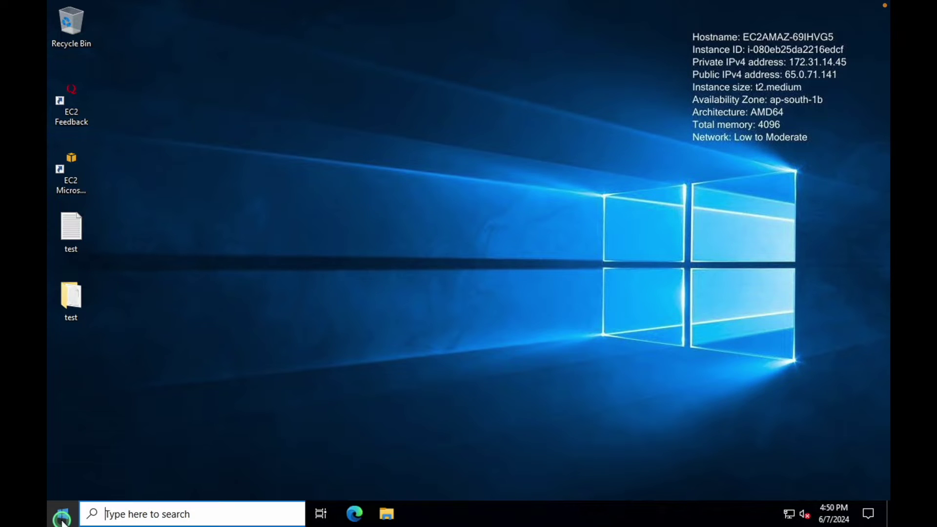
- Launch Server Manager and dismiss the Azure Arc popup
click(286, 149)
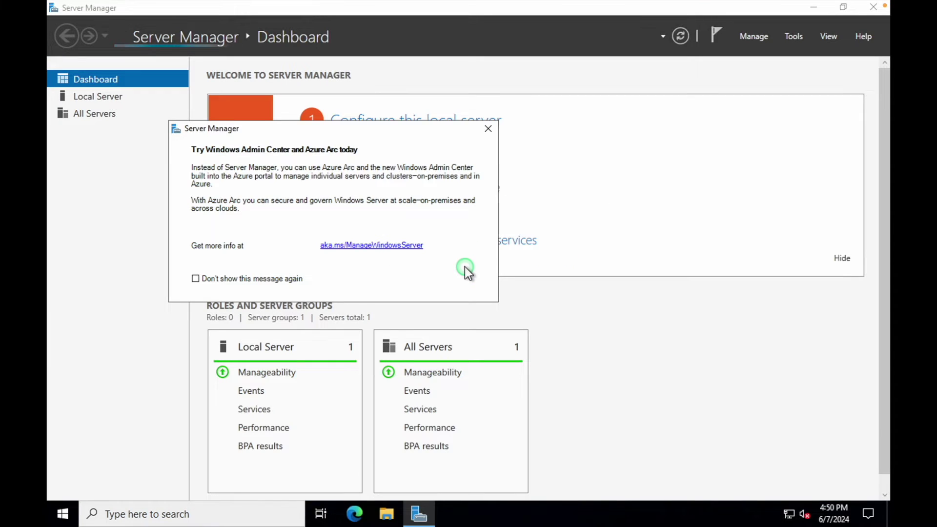
click(488, 128)
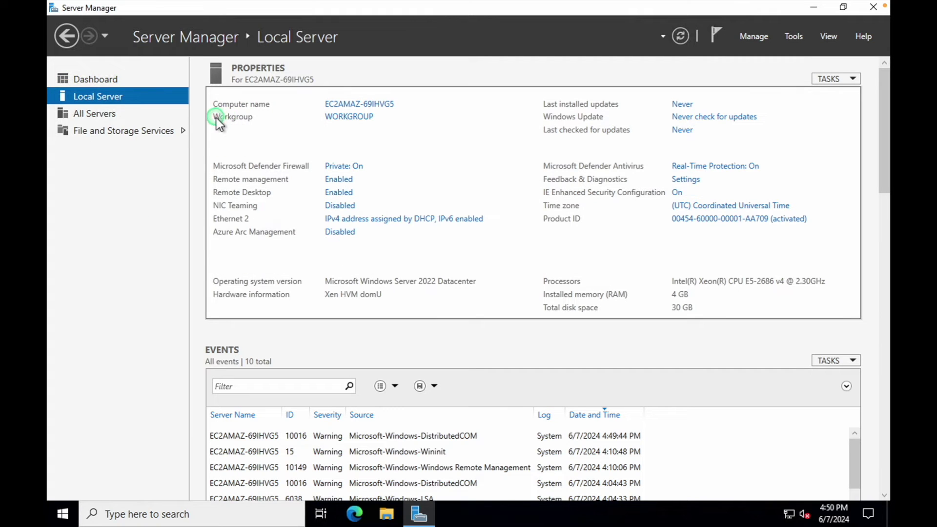
- In the computer name settings, make the server a Domain member and enter avinash.com
click(344, 119)
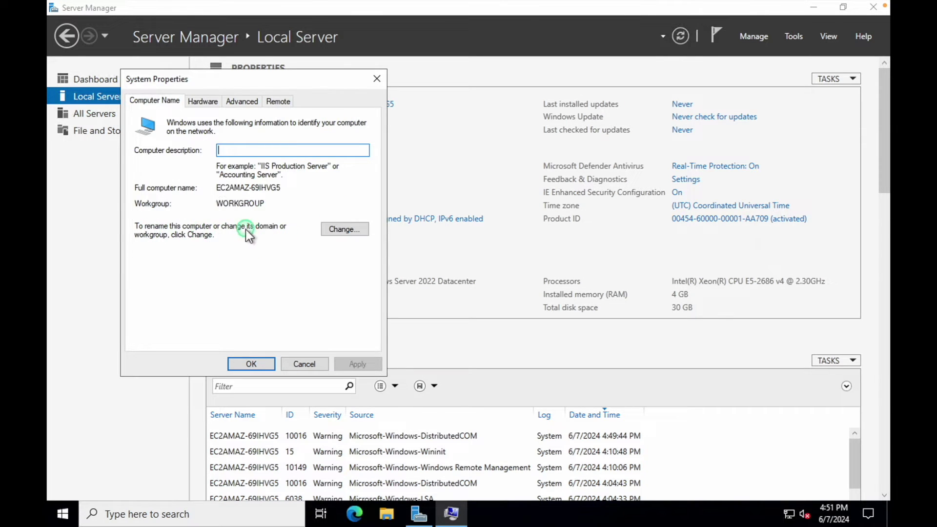
click(345, 231)
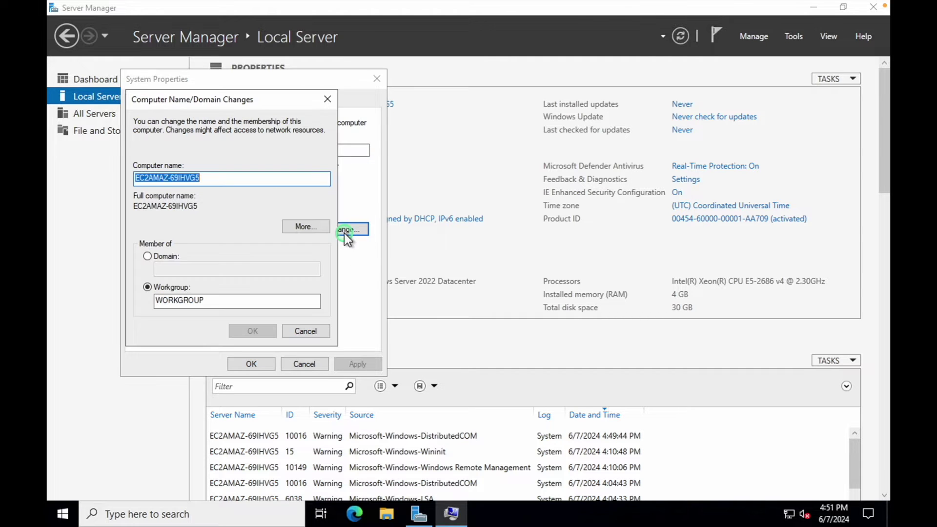
click(241, 180)
drag(241, 180, 125, 178)
click(173, 254)
click(184, 269)
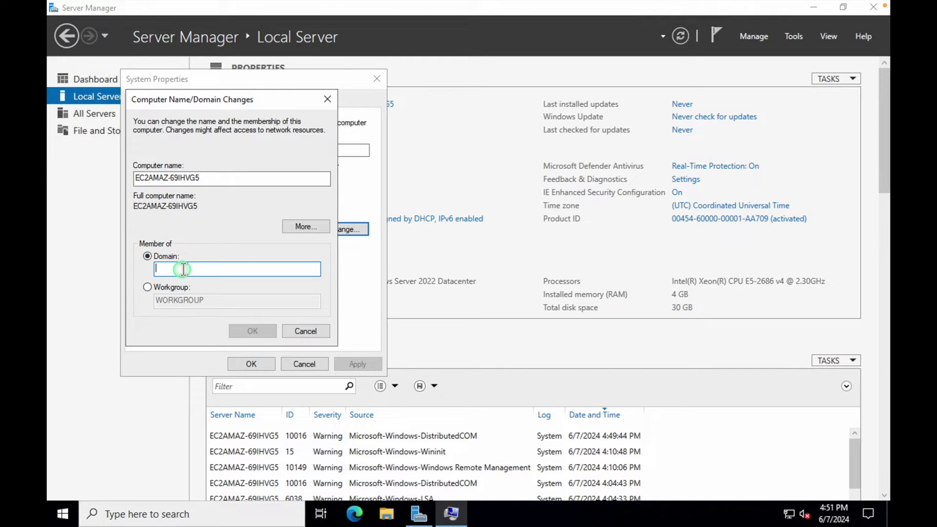
text(avi)
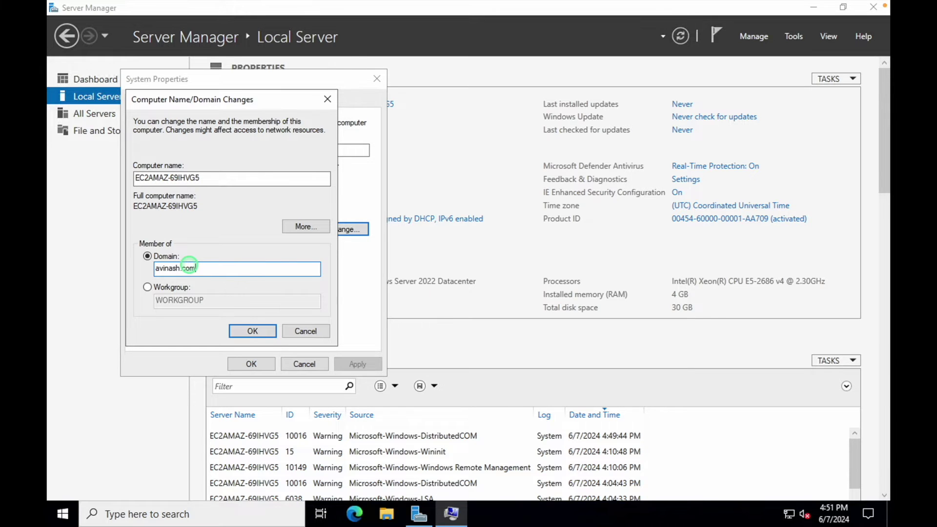
text(nash.com)
- Confirm the directory DNS name avinash.com on the AWS Directory details page, then return to the session
key(ctrl+Left)
click(186, 503)
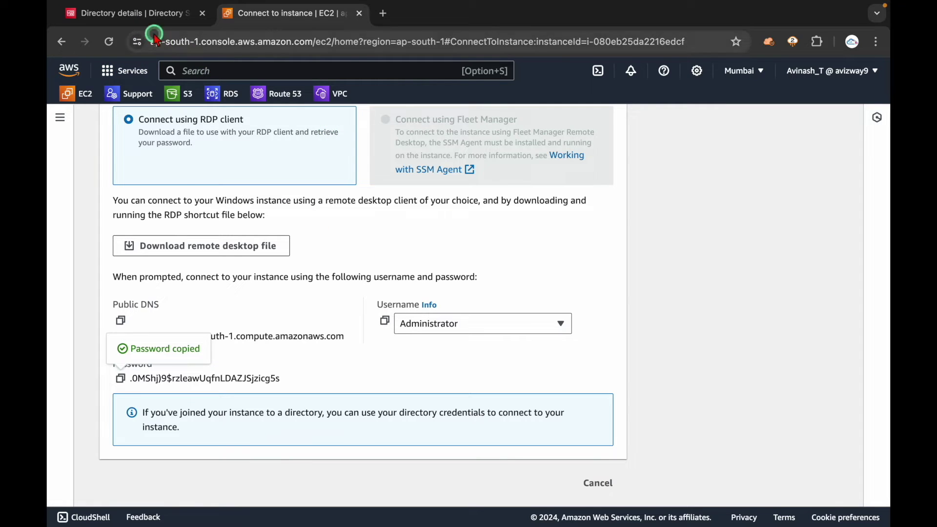
click(147, 13)
scroll(457, 315, up, 3)
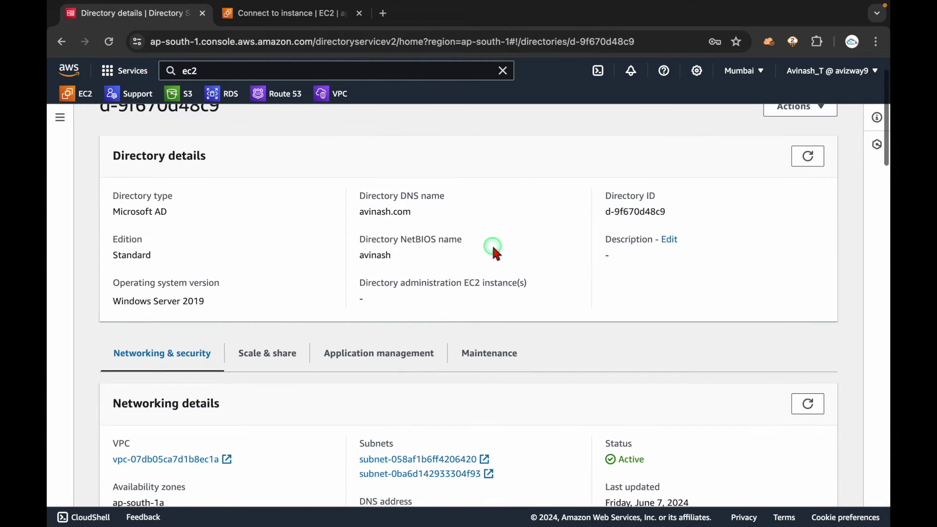
drag(418, 211, 347, 211)
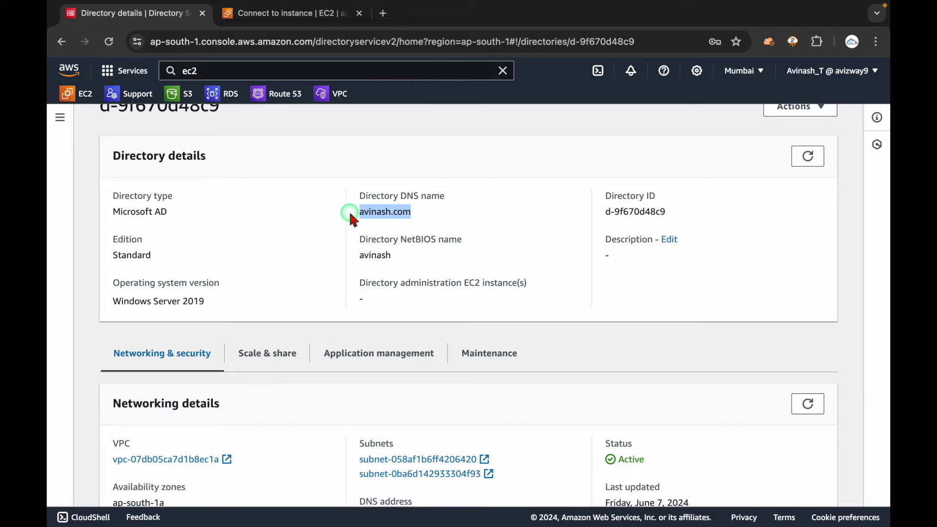
click(464, 200)
key(ctrl+Right)
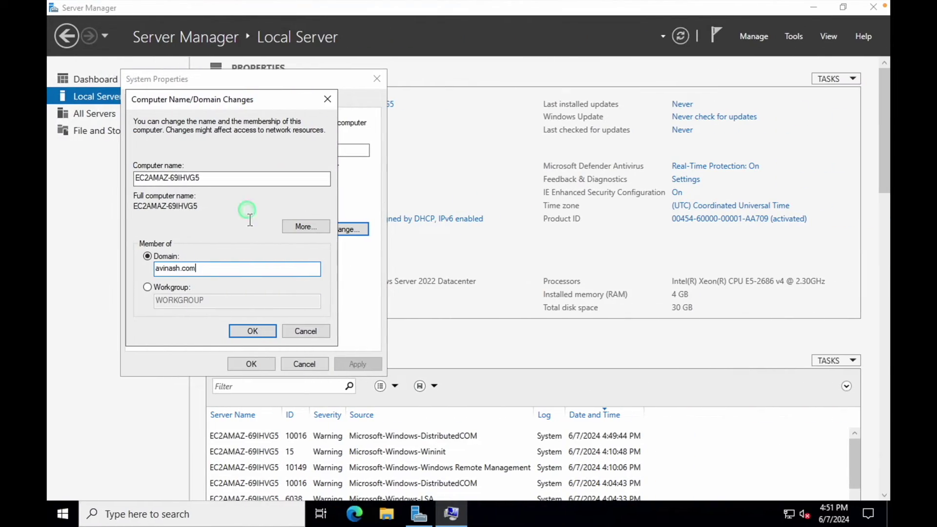
- Rename the computer to avinashytdemo, attempt the avinash.com join, and dismiss the domain controller error
drag(234, 180, 106, 178)
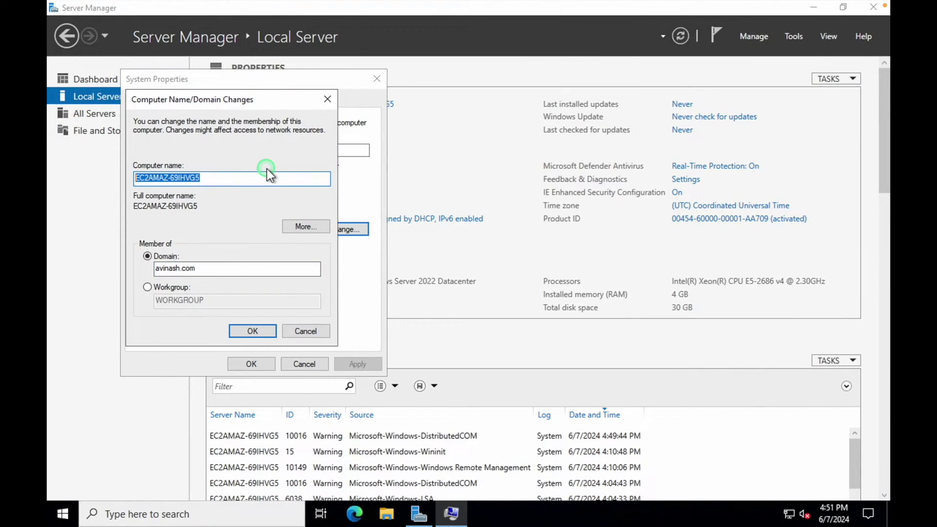
text(avinashytdemo)
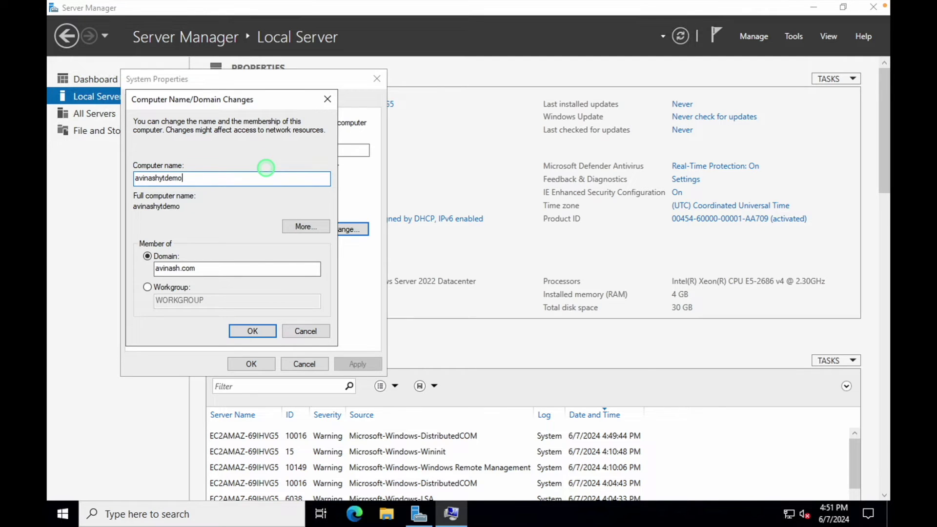
click(257, 332)
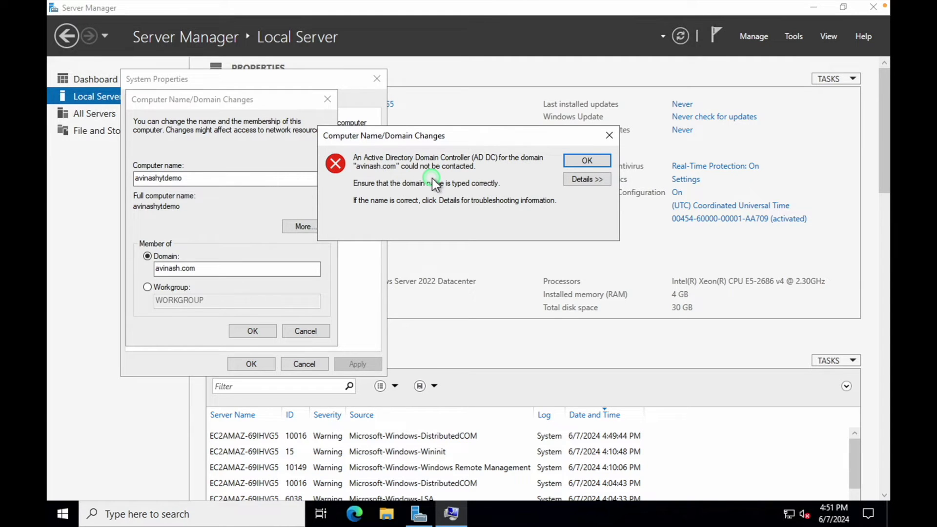
key(ctrl+Left)
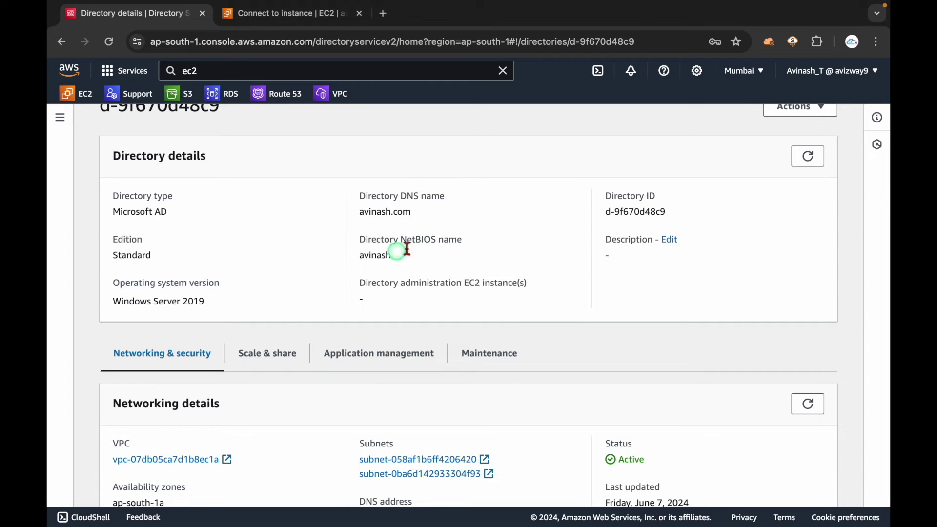
key(ctrl+Right)
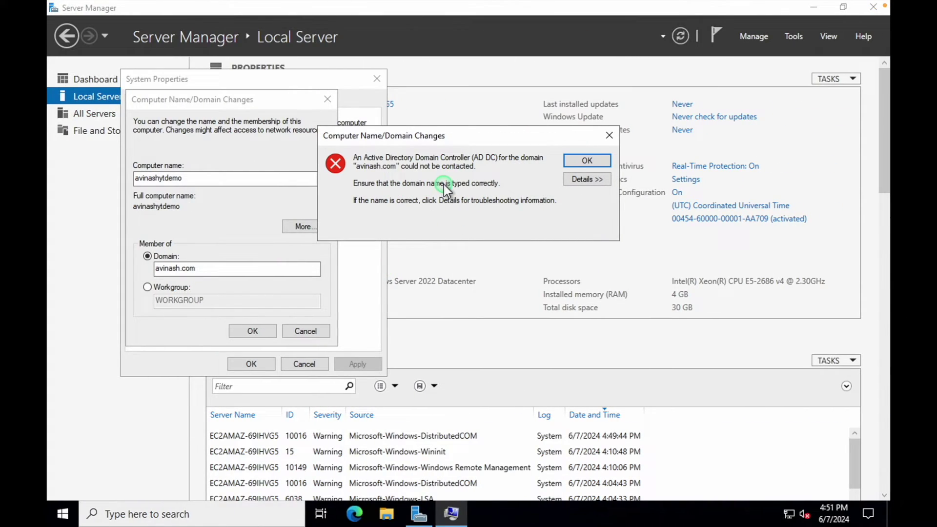
click(577, 159)
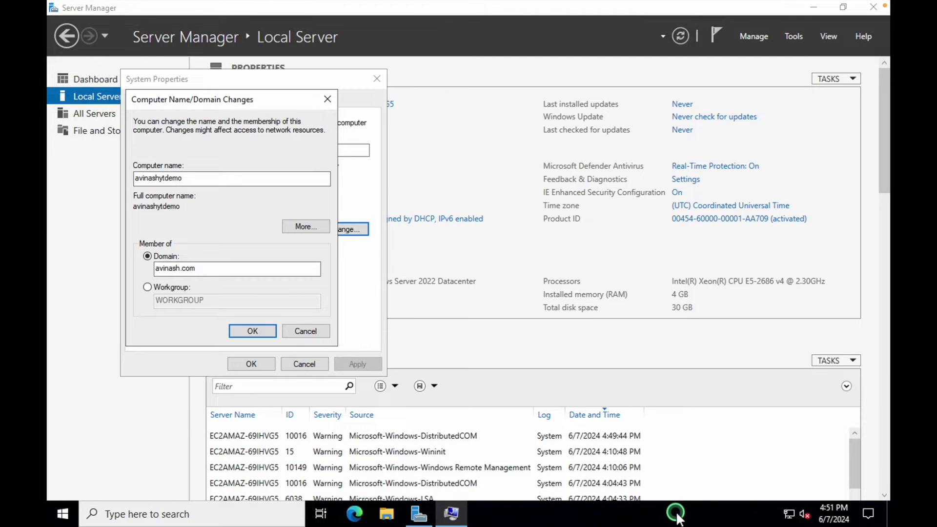
- Open the Ethernet 2 adapter's IPv4 properties via ncpa.cpl
key(super+r)
text(nc)
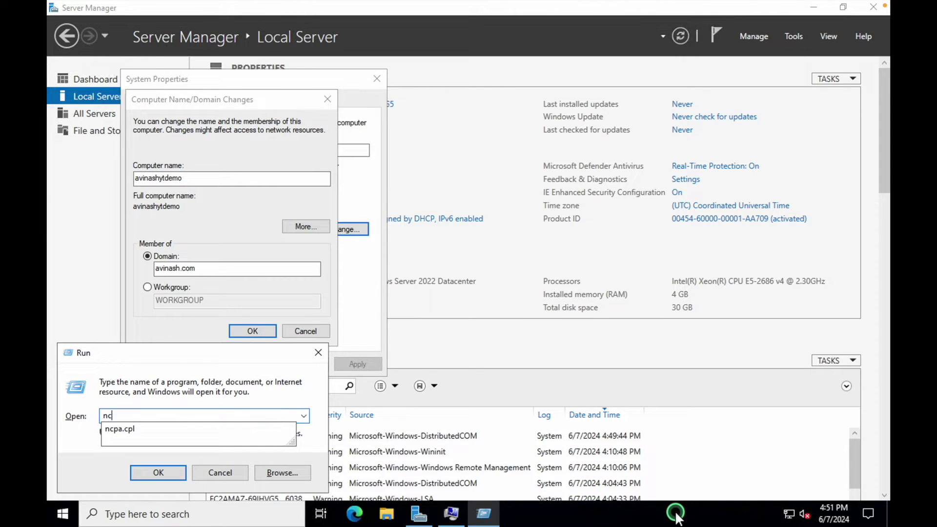
text(pa.cpl)
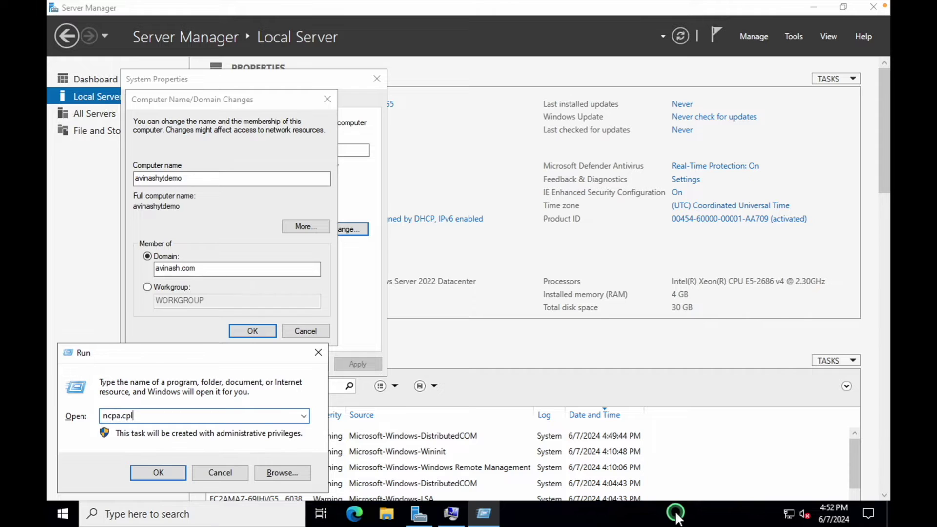
key(Return)
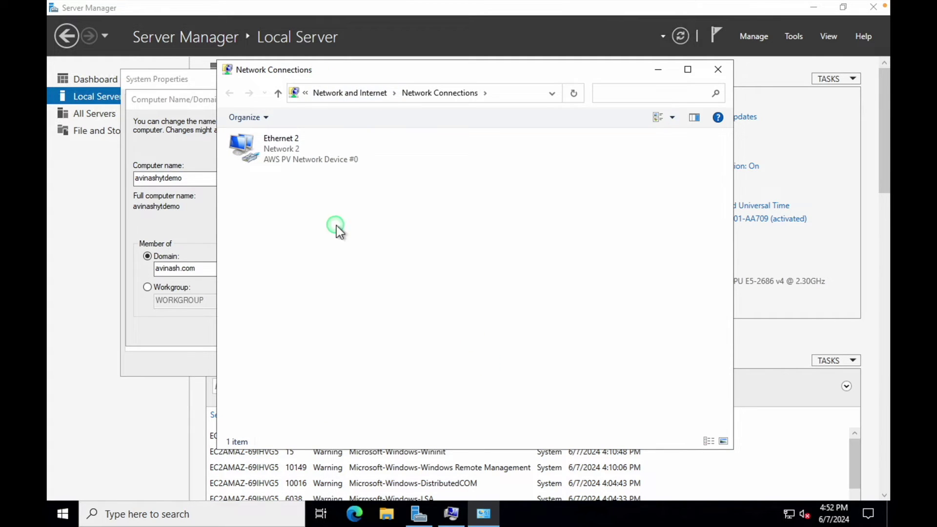
double_click(285, 151)
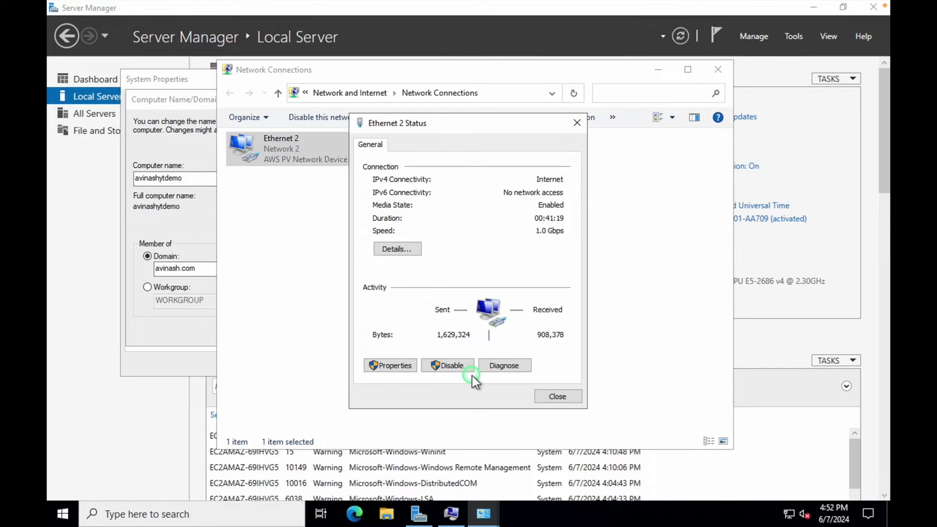
click(391, 366)
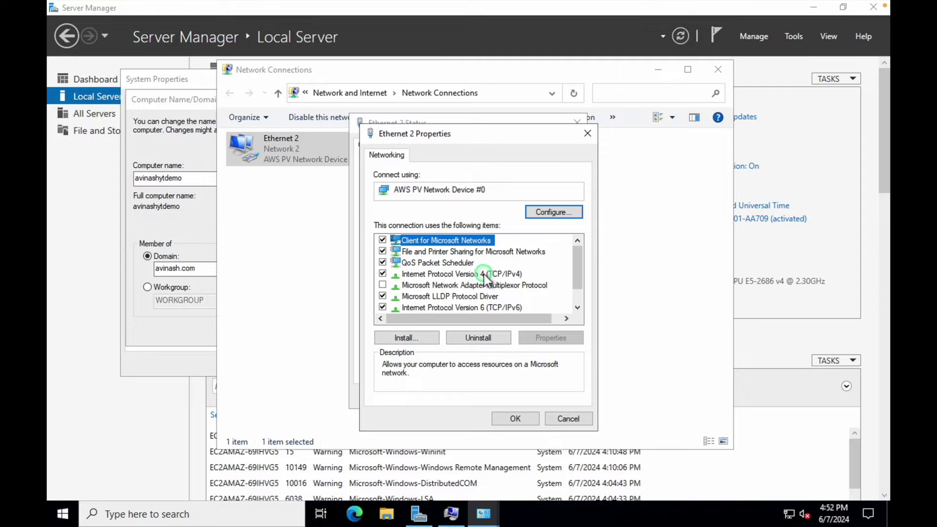
click(481, 273)
click(560, 329)
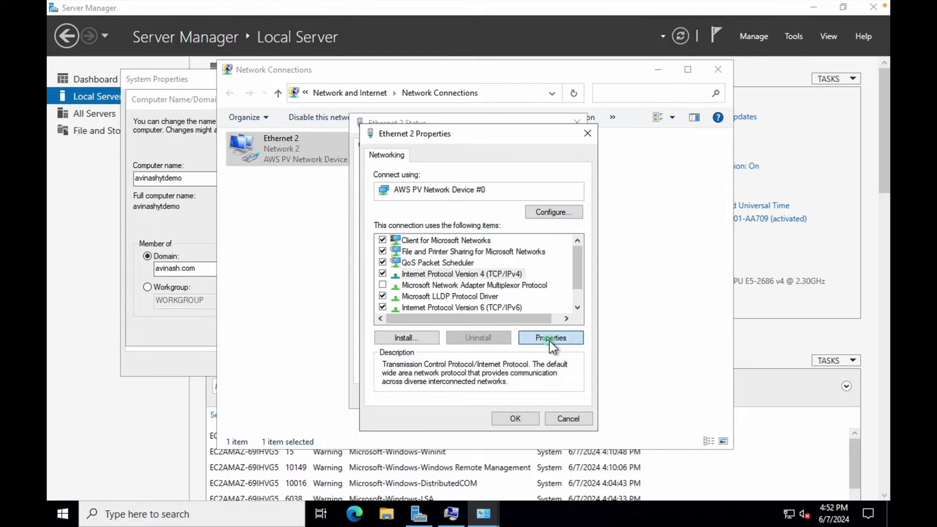
click(438, 356)
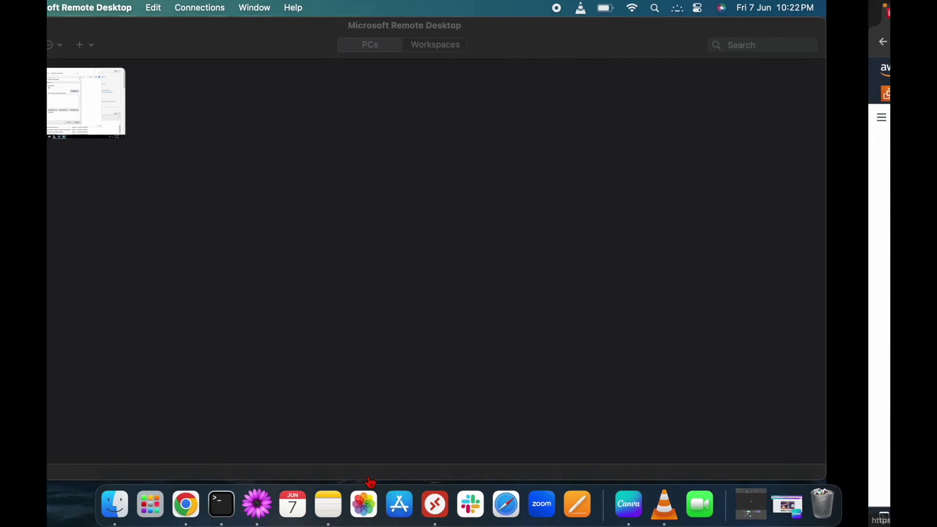
- Set the preferred DNS server to 172.31.35.130, taken from the notes
click(257, 492)
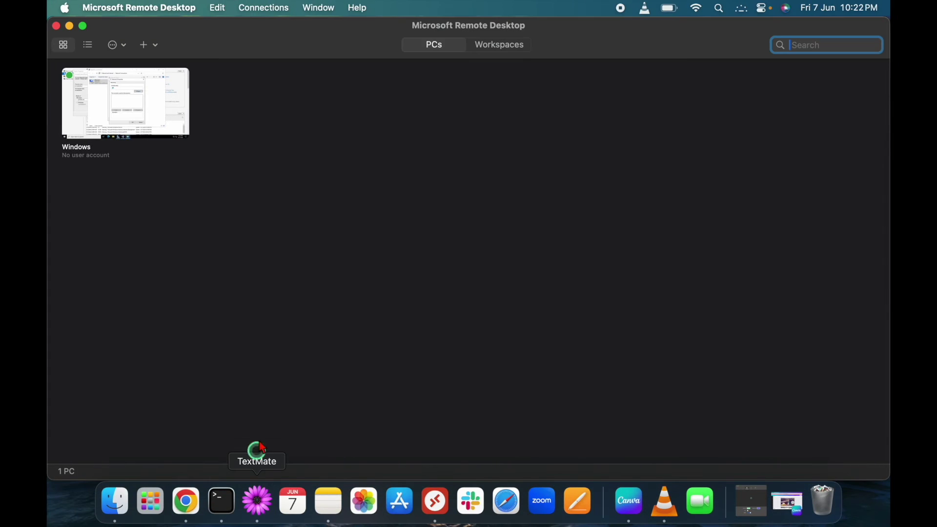
drag(234, 103, 122, 101)
key(ctrl+c)
key(ctrl+Right)
key(ctrl+Right)
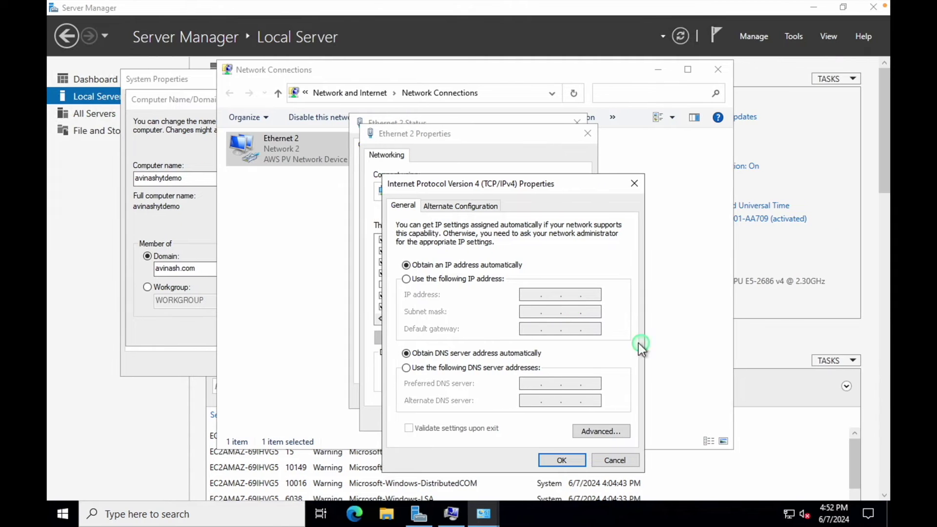
click(483, 367)
click(528, 384)
key(ctrl+v)
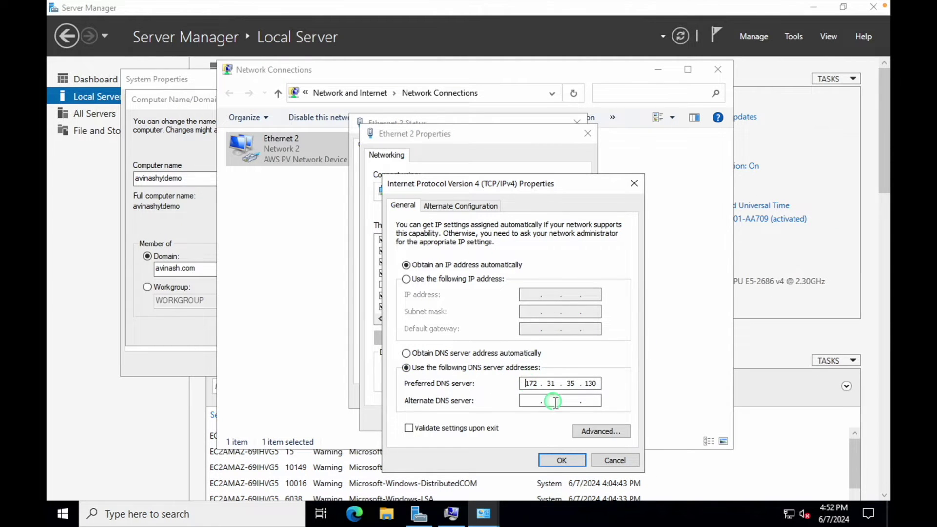
- Set the alternate DNS server to 172.31.12.195, save, and close the adapter windows
key(ctrl+Left)
key(ctrl+Left)
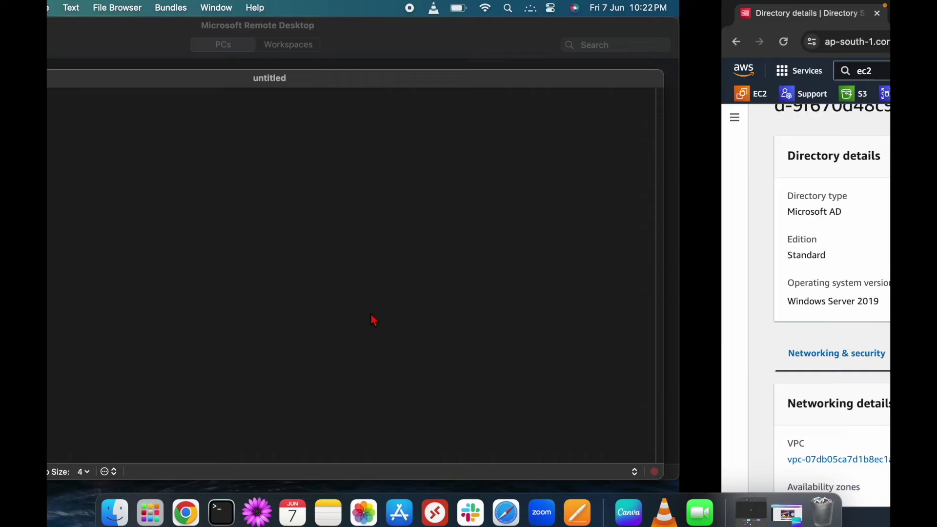
drag(229, 118, 130, 119)
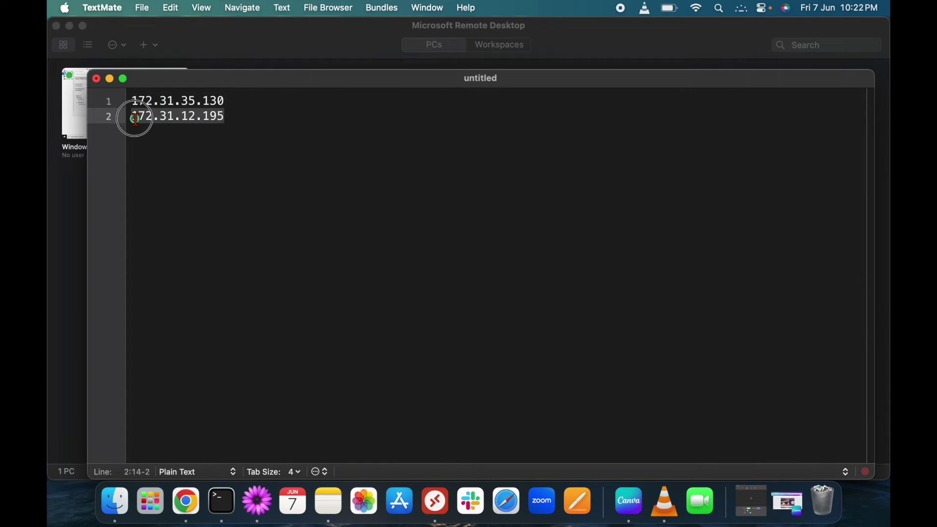
key(super+c)
key(ctrl+Right)
key(ctrl+Right)
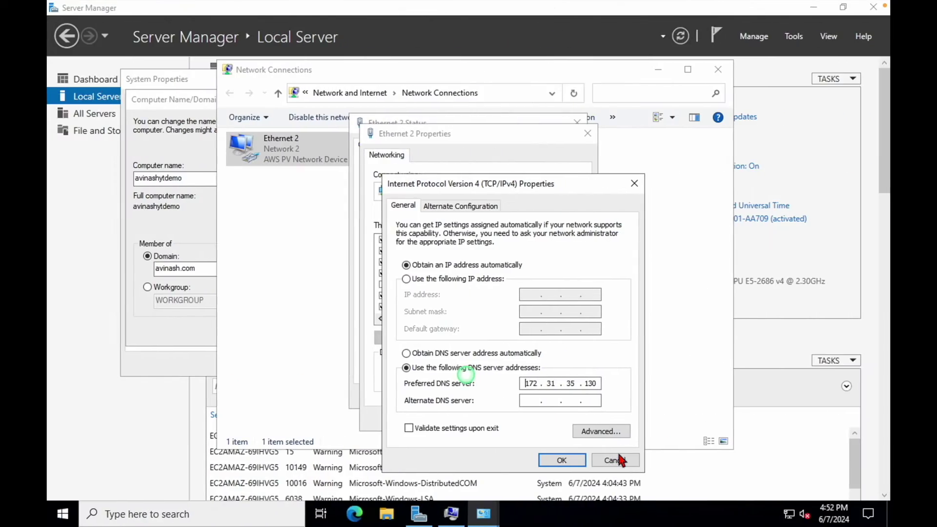
click(526, 400)
key(ctrl+v)
click(561, 459)
click(522, 421)
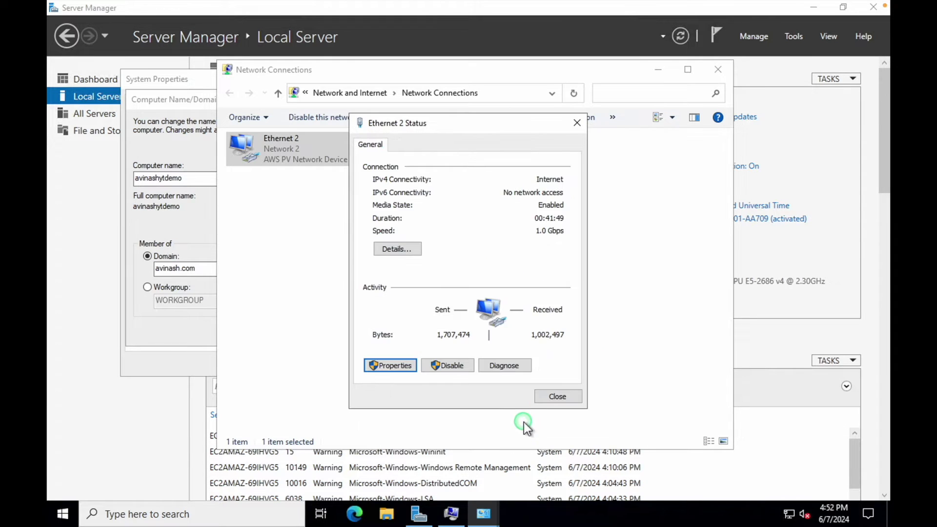
click(547, 396)
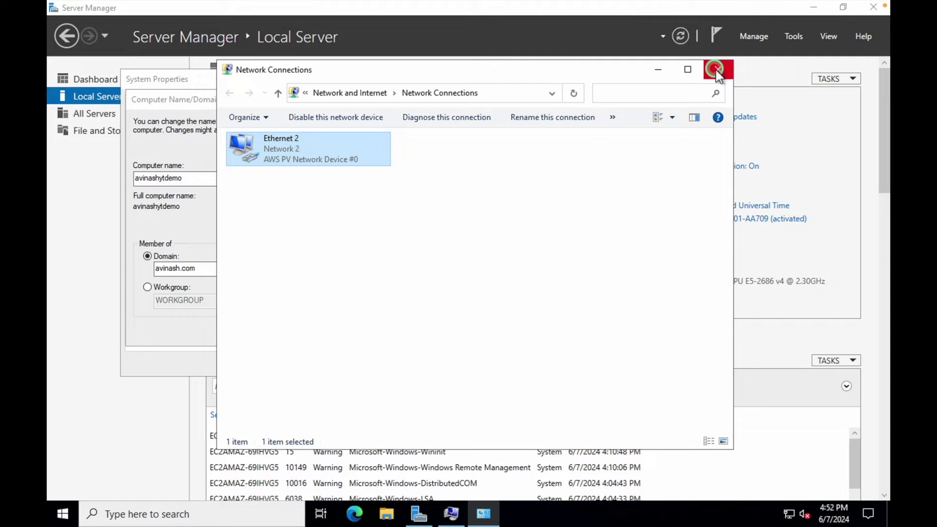
- Retry joining avinash.com and authenticate with the domain admin credentials
click(713, 70)
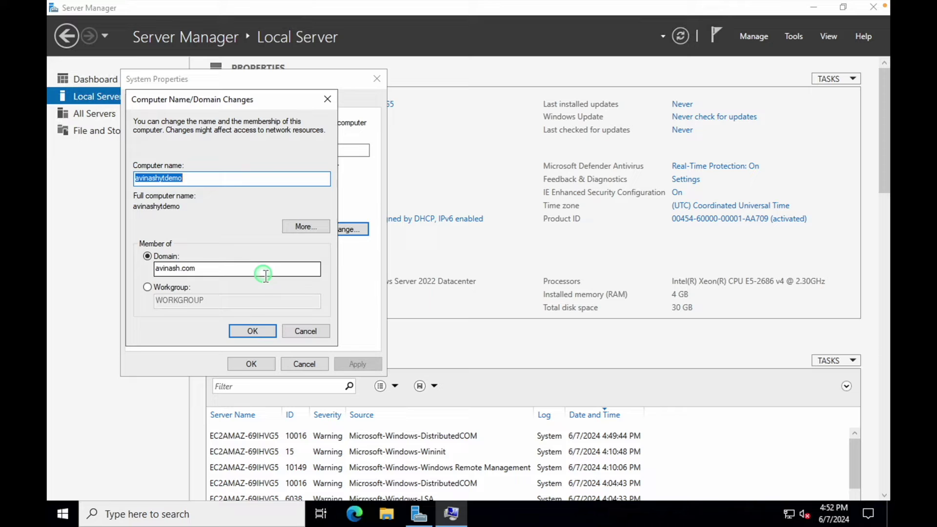
click(249, 331)
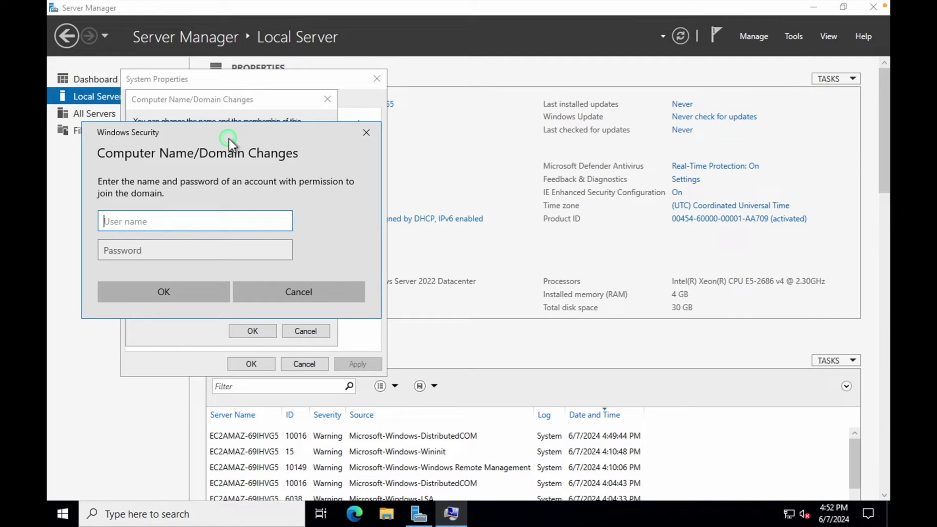
click(212, 216)
text(admin)
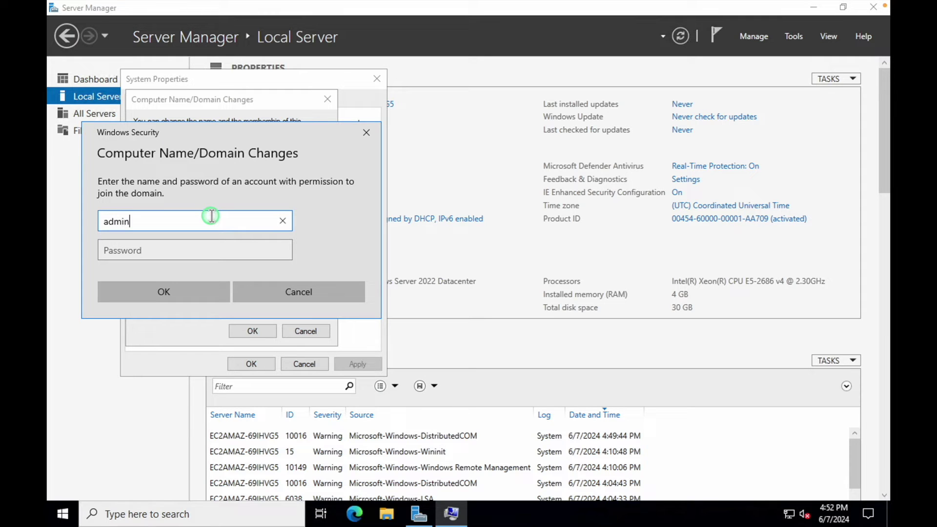
click(211, 249)
text(•••)
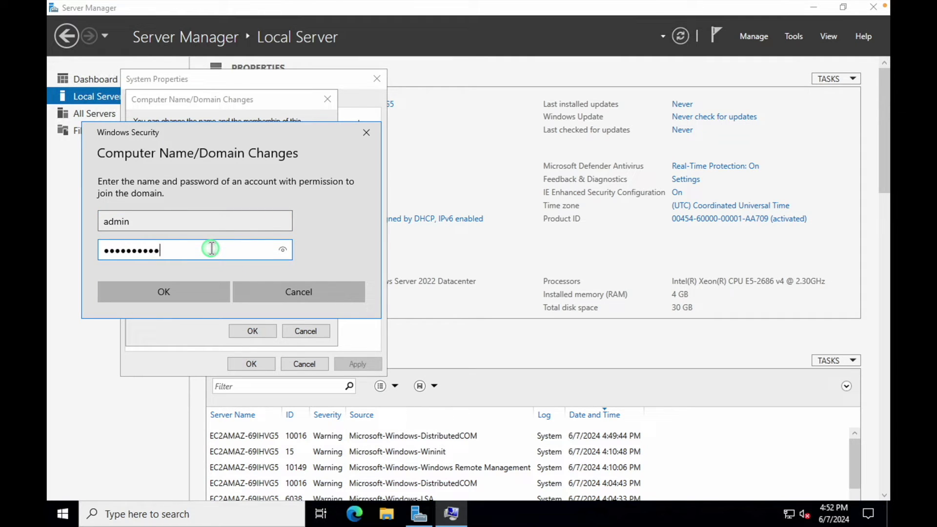
click(188, 287)
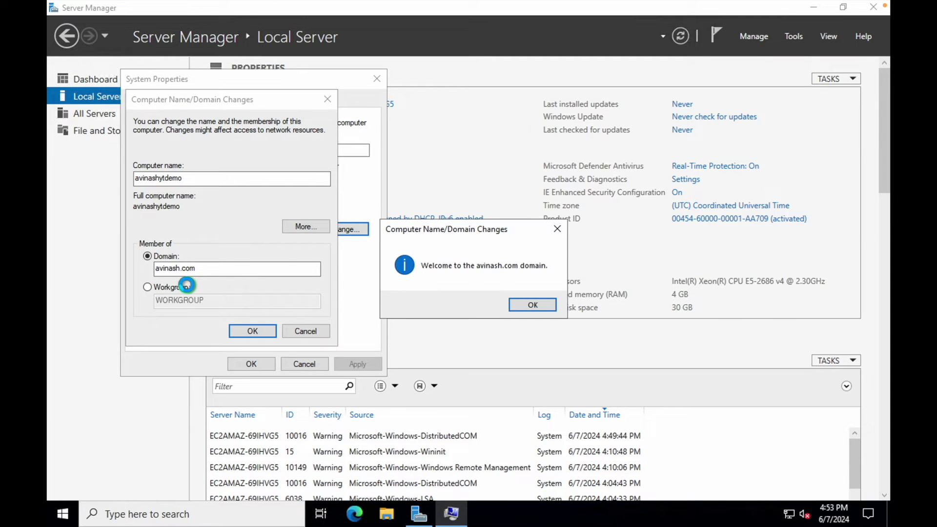
- Acknowledge the welcome and restart notices, close Server Manager, and restart the server now
drag(453, 237, 488, 224)
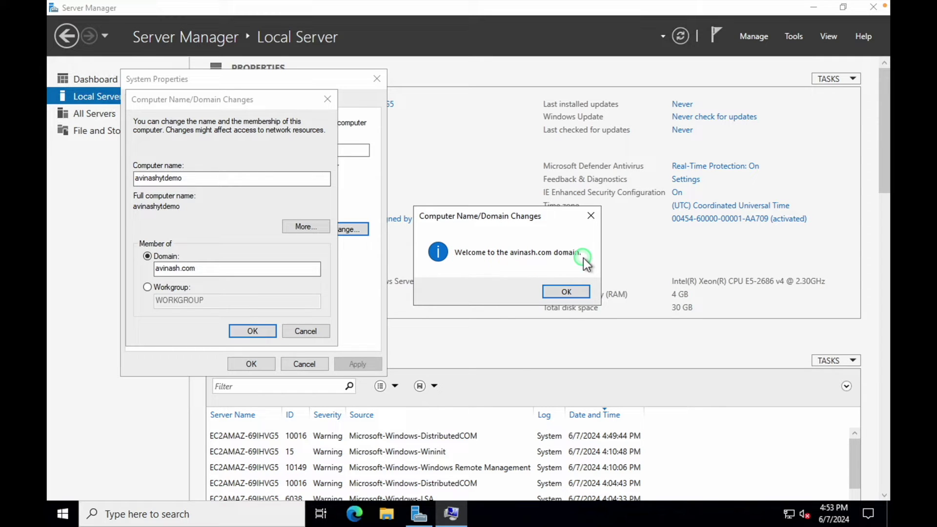
click(566, 292)
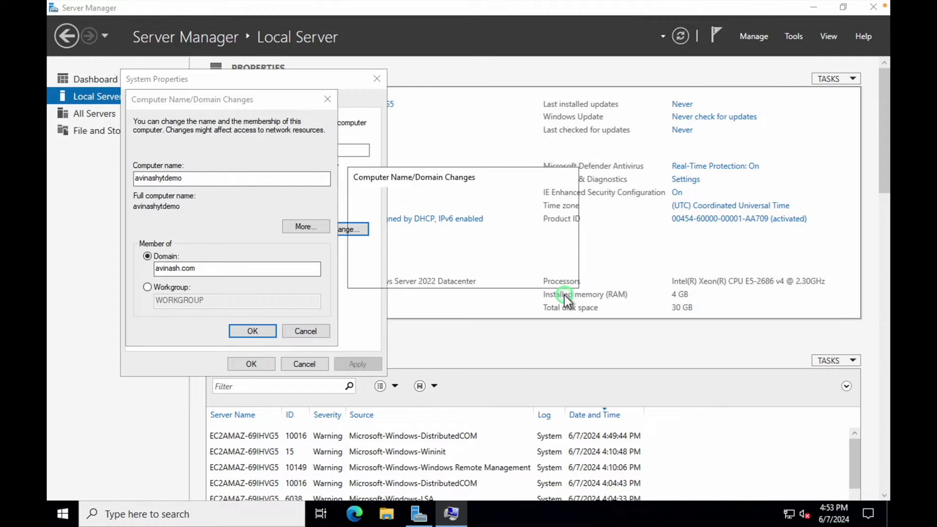
click(556, 274)
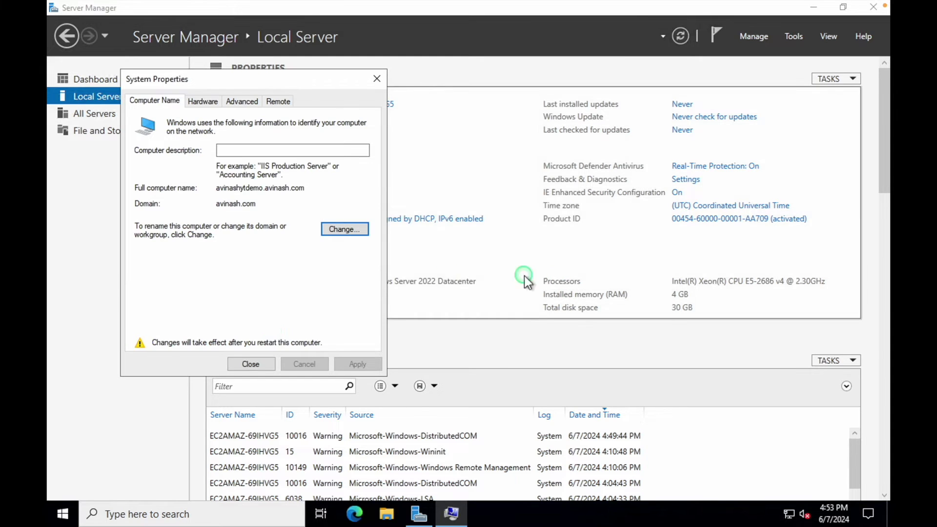
click(251, 363)
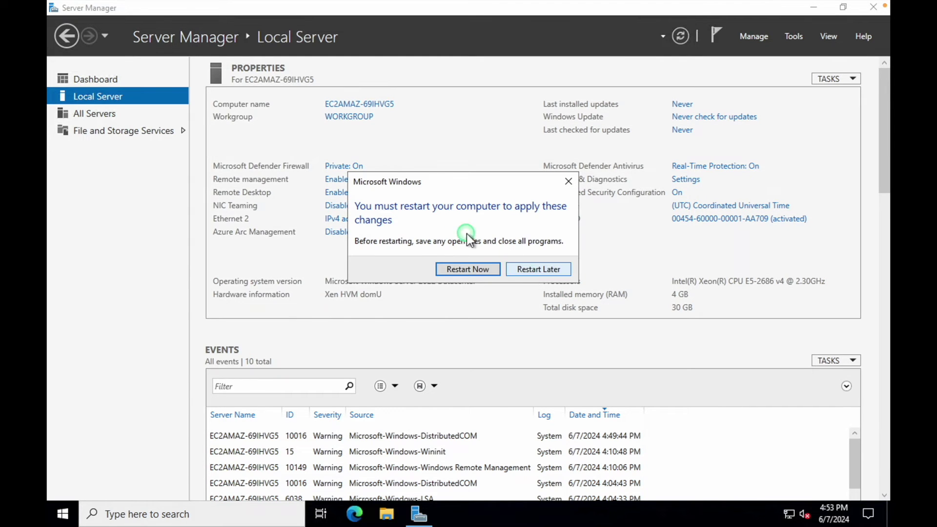
click(874, 11)
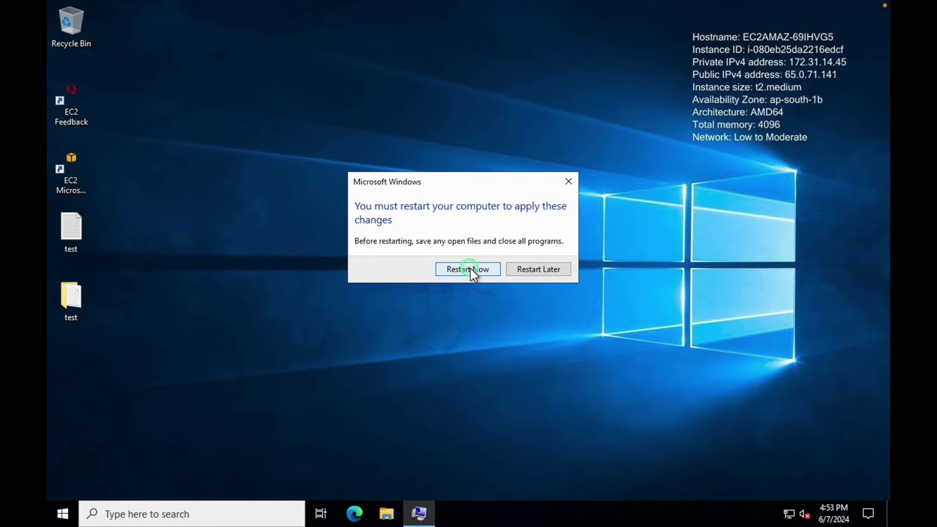
click(470, 269)
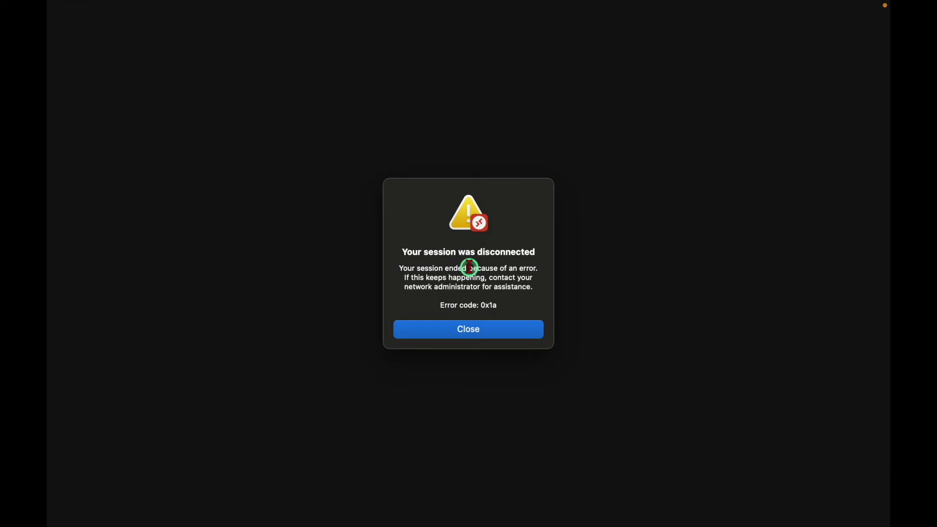
click(468, 326)
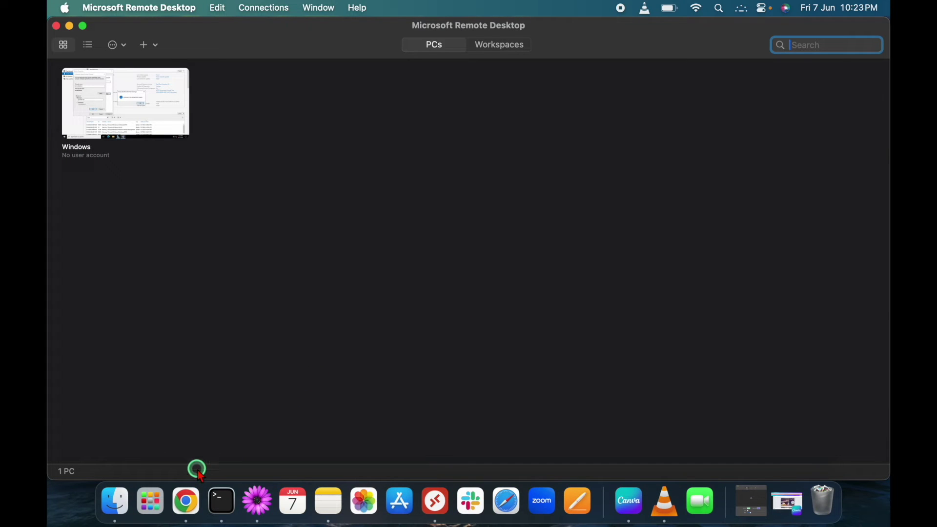
- Review the instance's RDP connection page with the administrator password, then return to the instances list
click(187, 500)
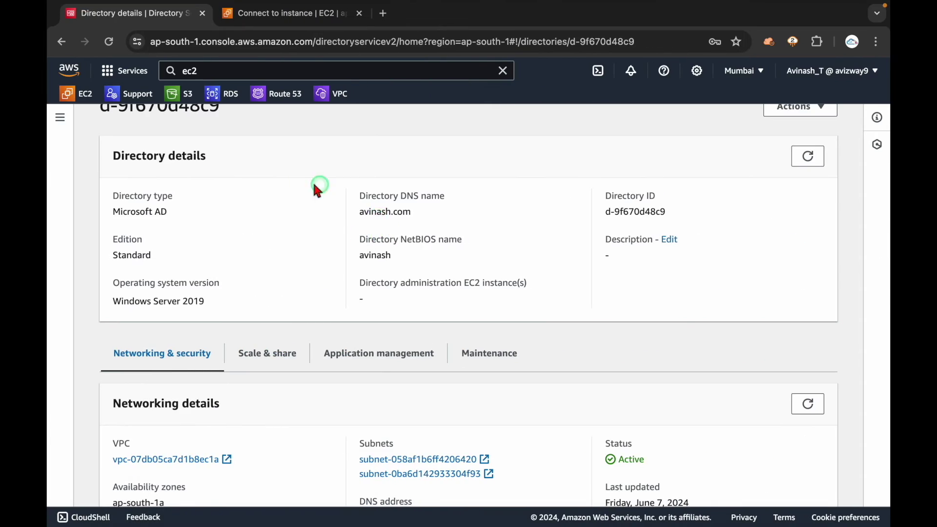
click(276, 12)
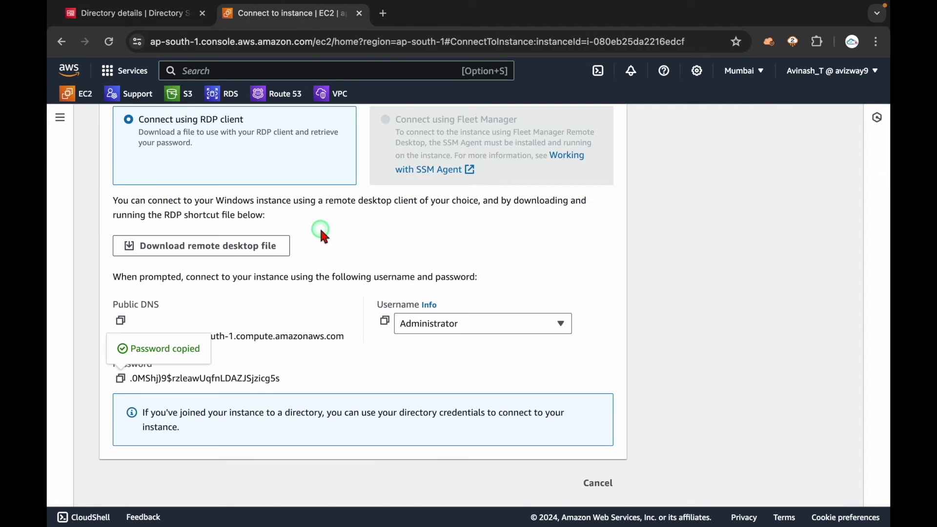
drag(96, 157, 269, 161)
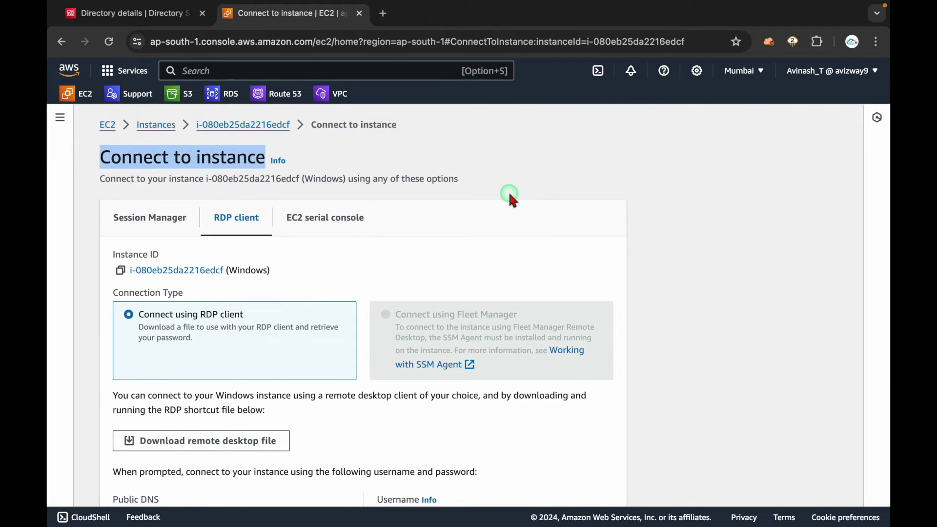
click(439, 397)
scroll(436, 392, down, 5)
triple_click(299, 378)
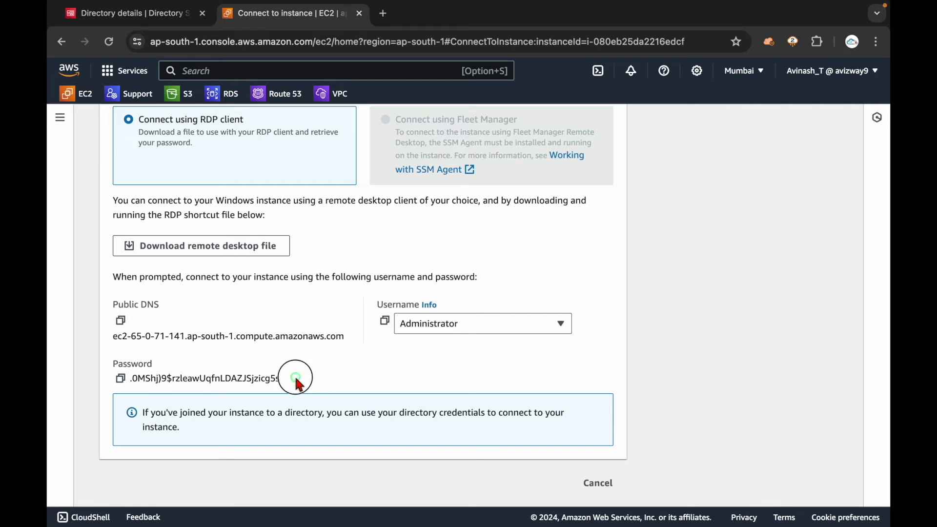
click(359, 363)
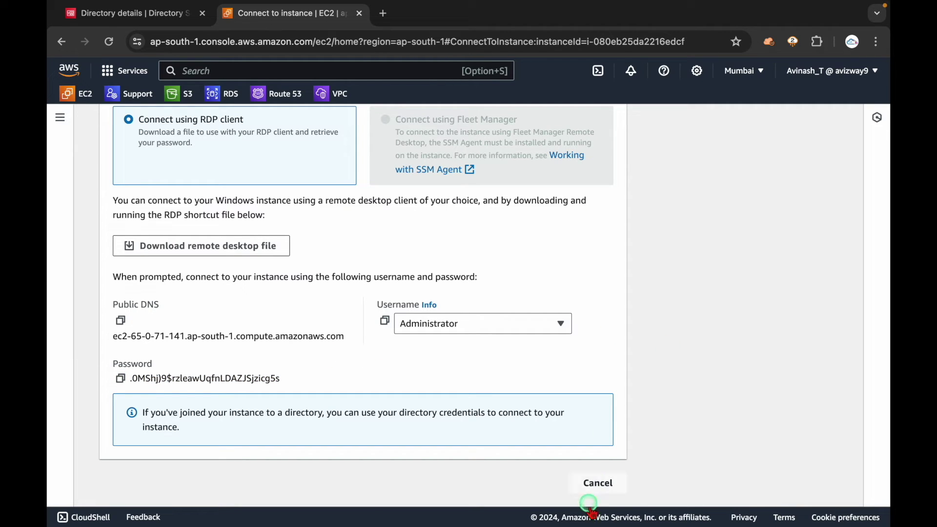
click(598, 483)
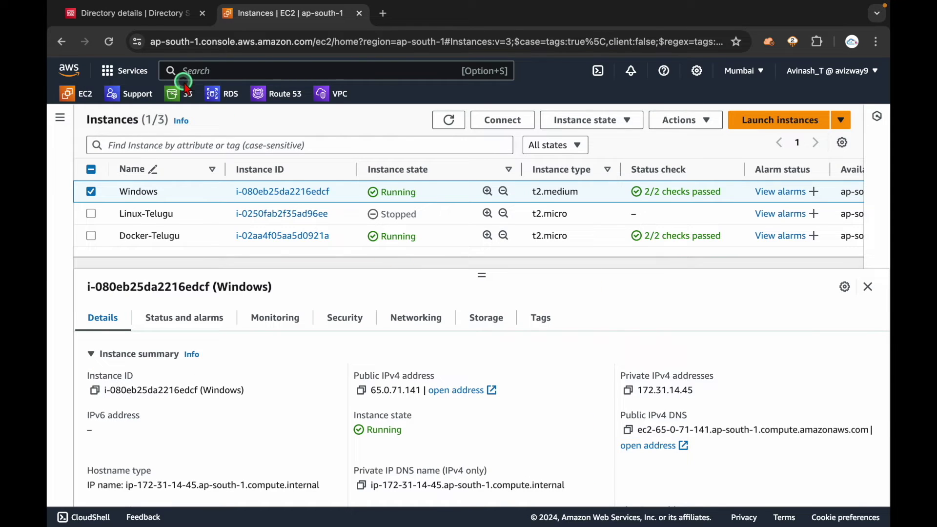
- Check the directory details, then reopen the Windows instance's Get password page and cancel out
click(139, 14)
scroll(413, 325, down, 3)
scroll(411, 320, up, 3)
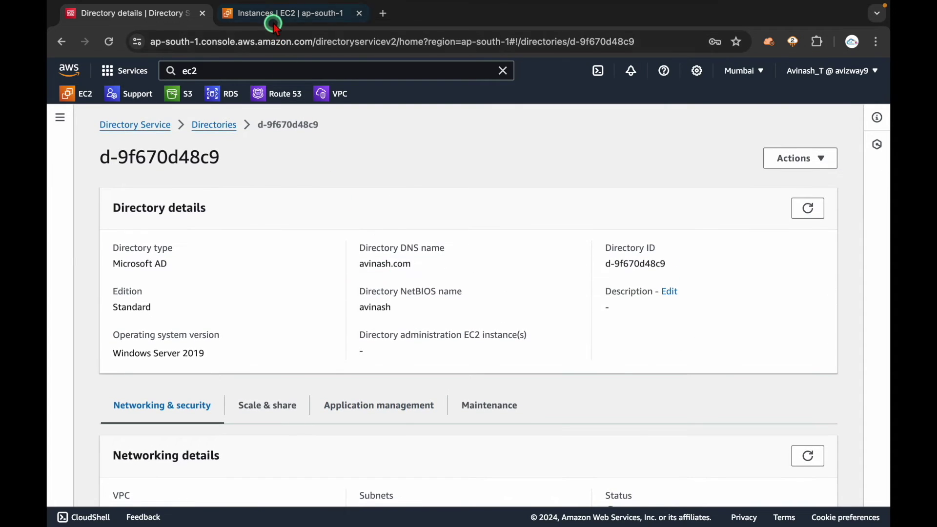
click(237, 15)
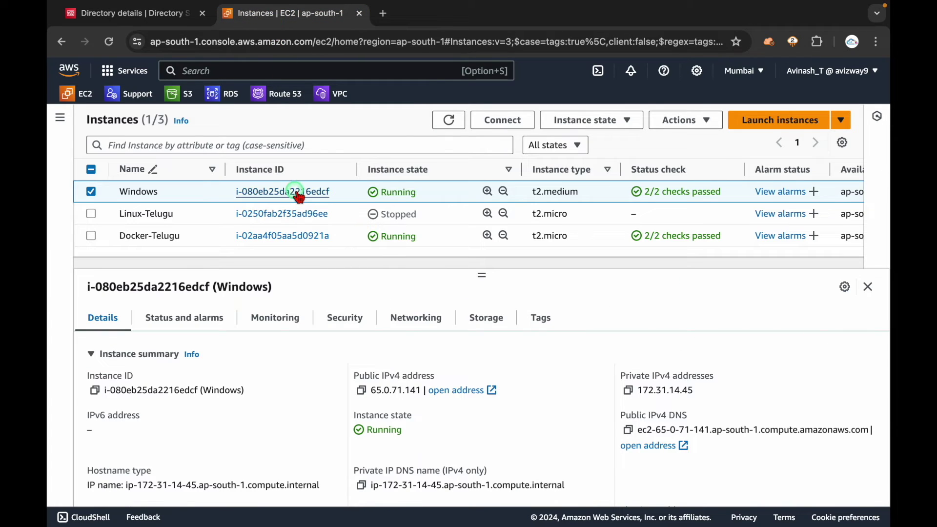
click(275, 191)
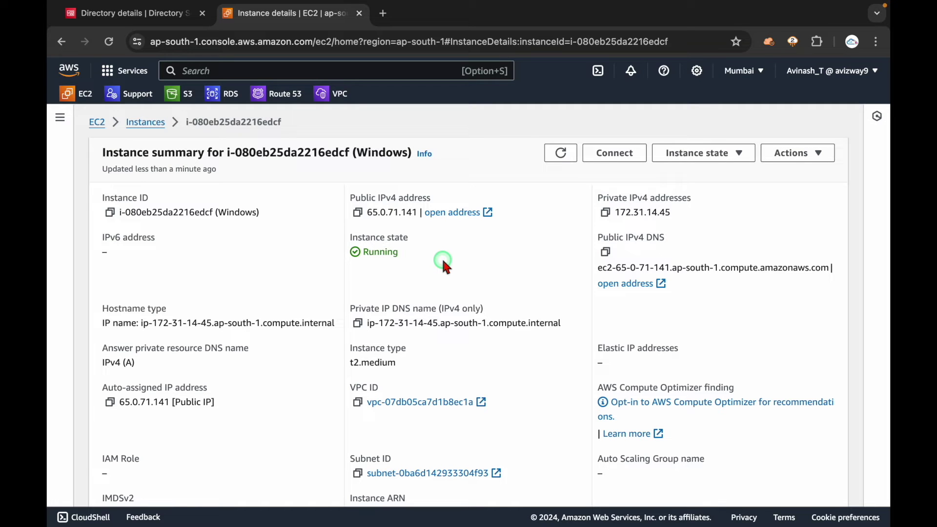
click(610, 153)
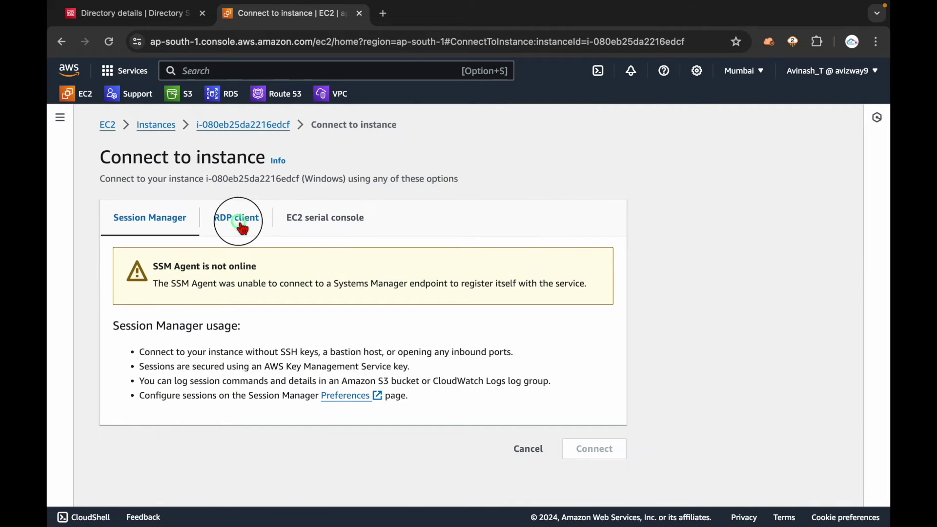
click(243, 227)
scroll(302, 354, down, 4)
click(222, 377)
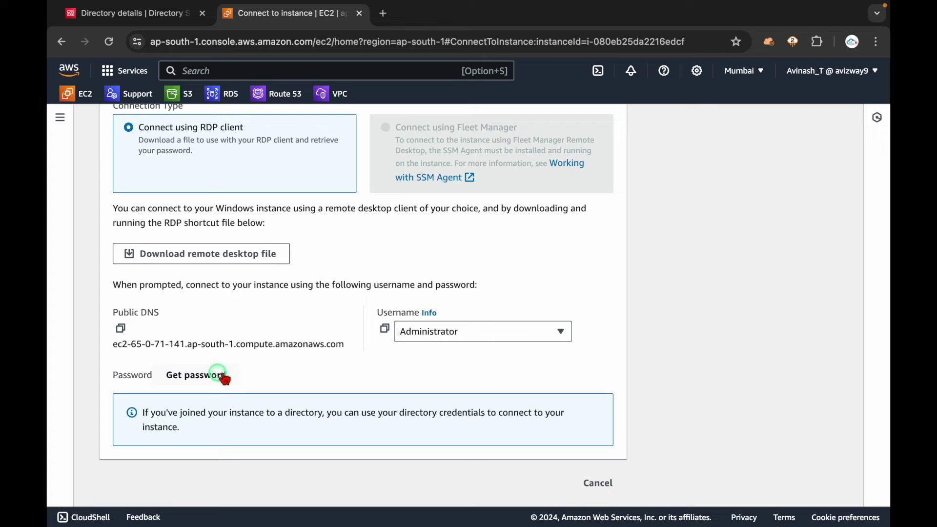
click(598, 484)
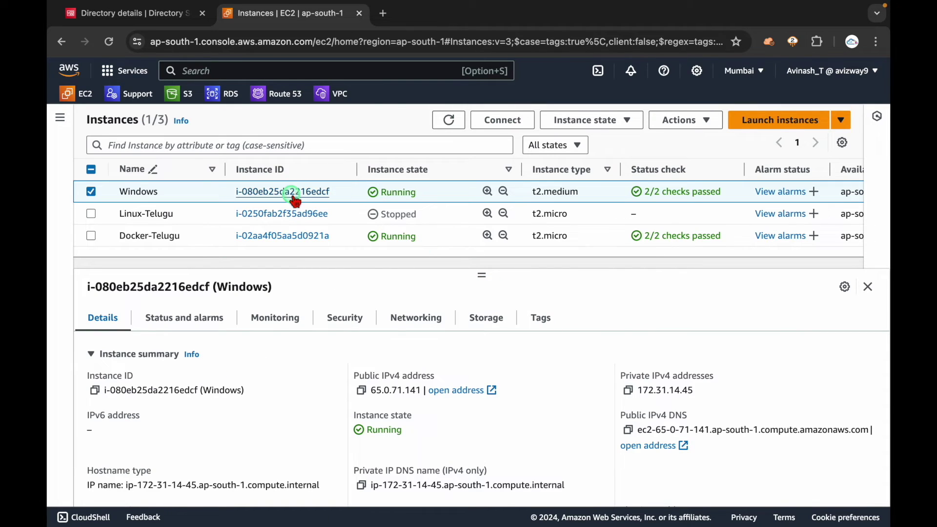
click(293, 191)
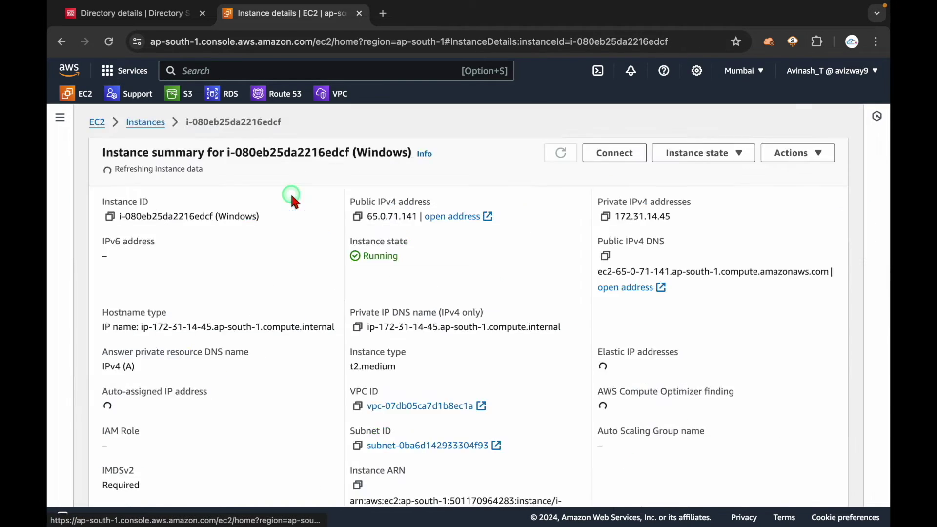
- View the instance screenshot via Actions > Monitor and troubleshoot > Get instance screenshot
click(141, 18)
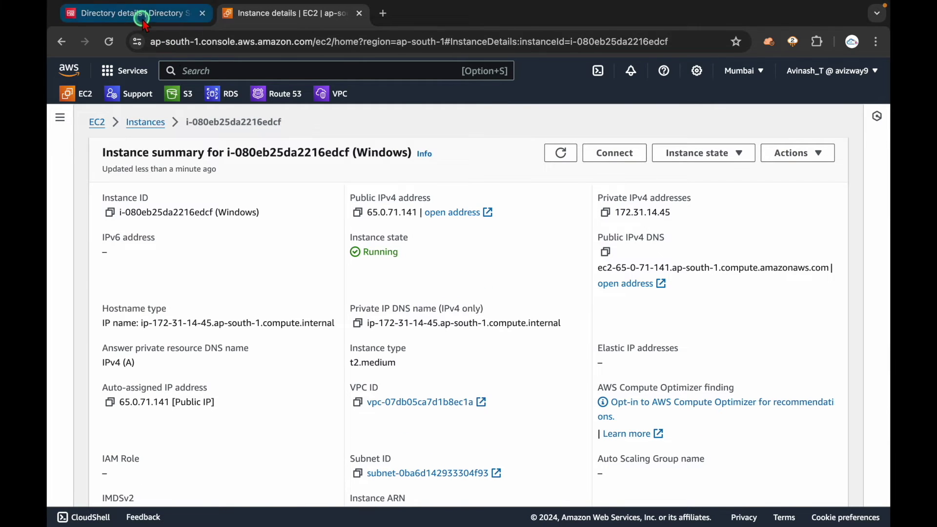
click(293, 13)
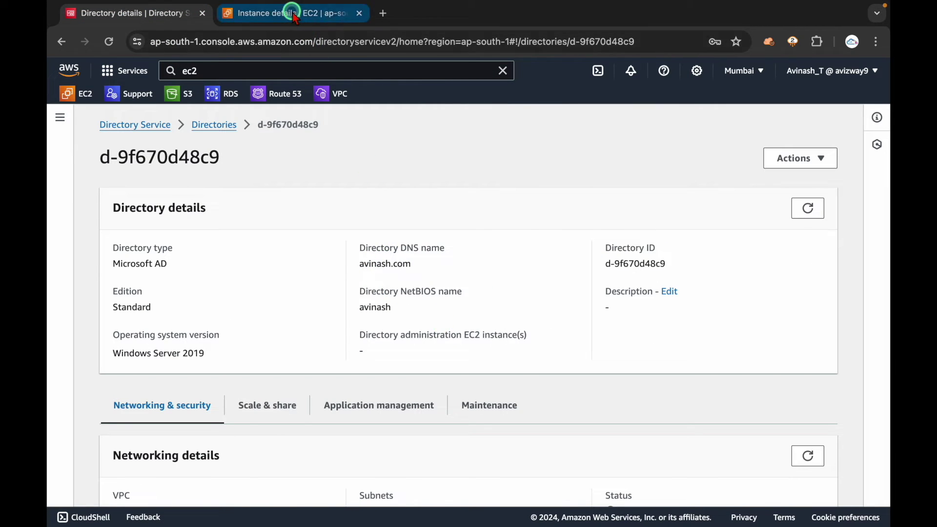
click(788, 154)
click(753, 296)
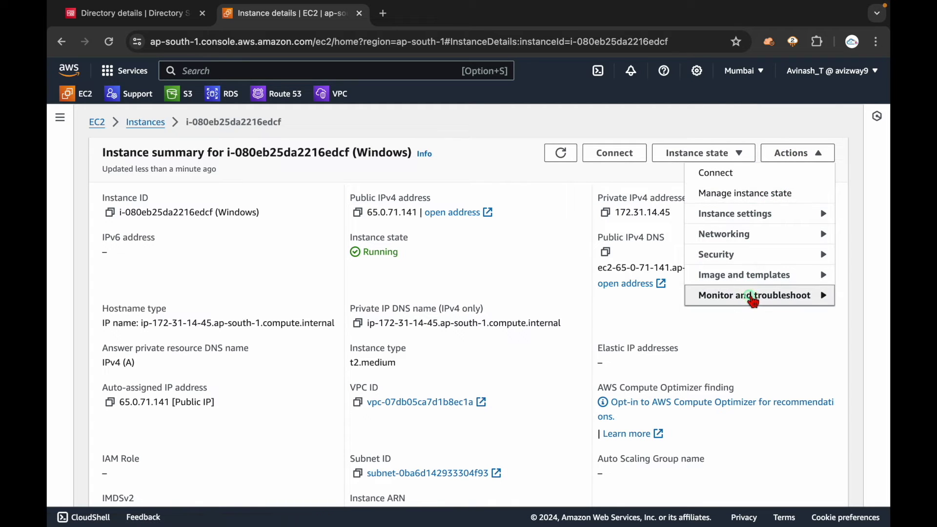
click(611, 319)
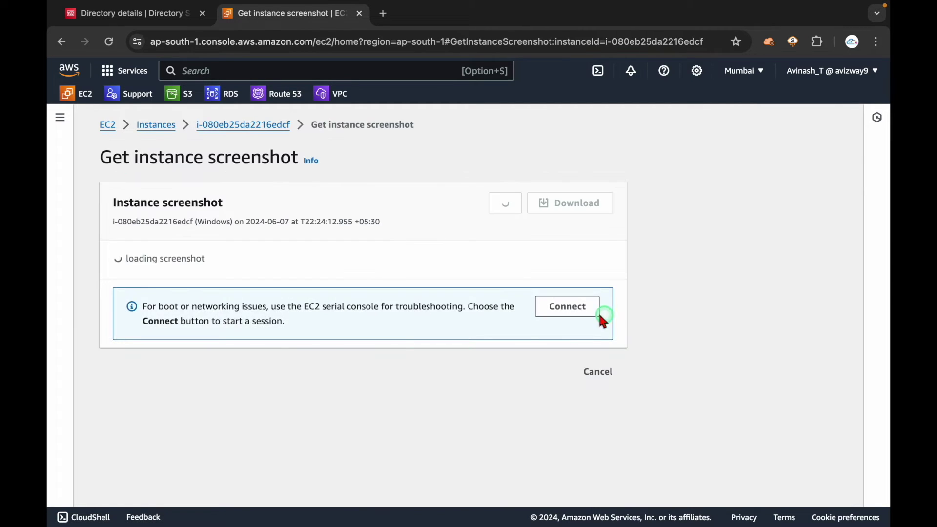
scroll(429, 364, down, 5)
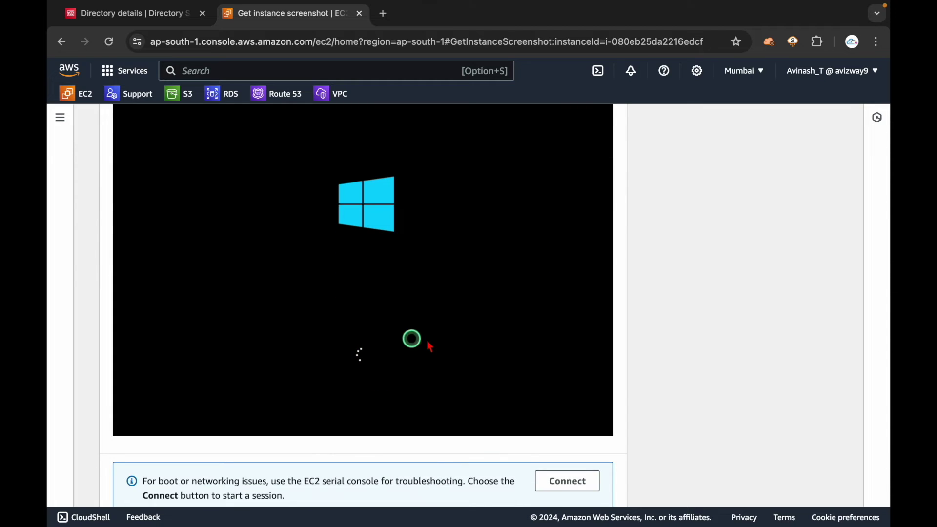
scroll(399, 346, up, 5)
click(262, 128)
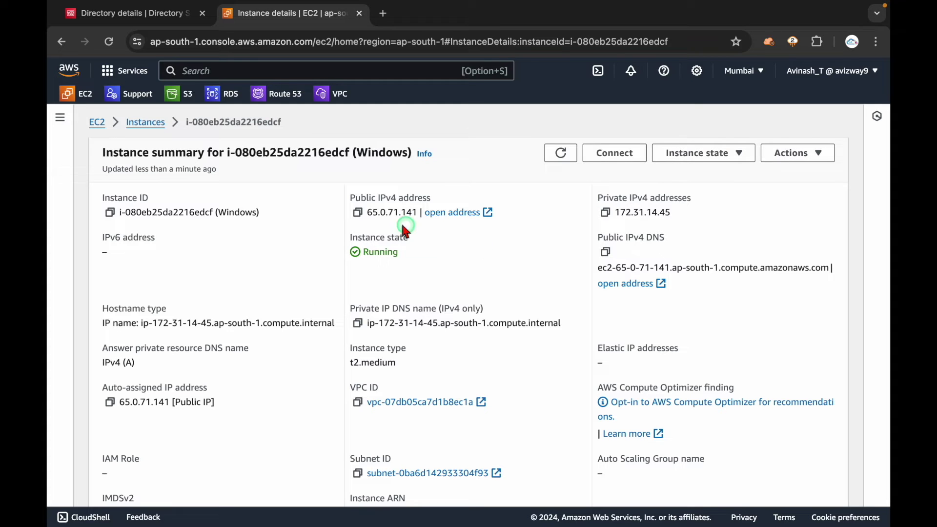
- Copy the public IPv4 address 65.0.71.141 and reconnect to the Windows PC in Remote Desktop
click(357, 212)
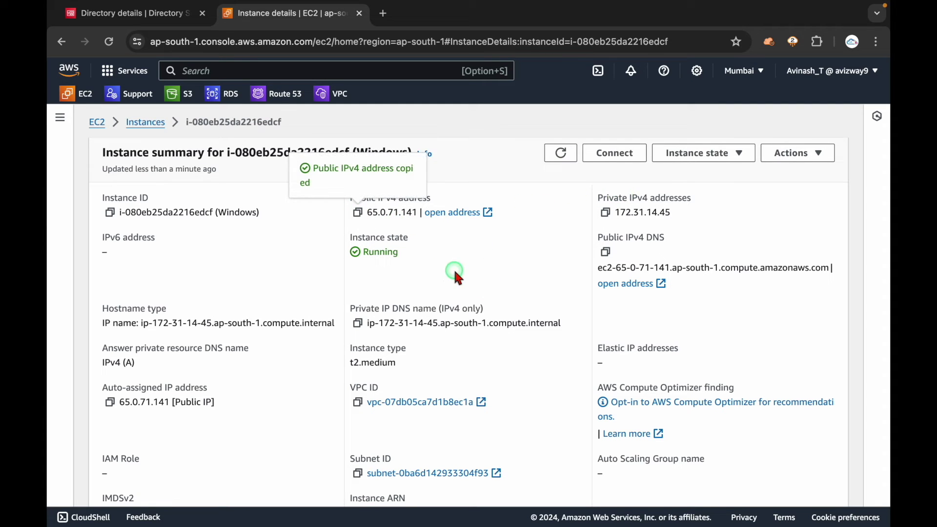
key(super+Tab)
double_click(122, 109)
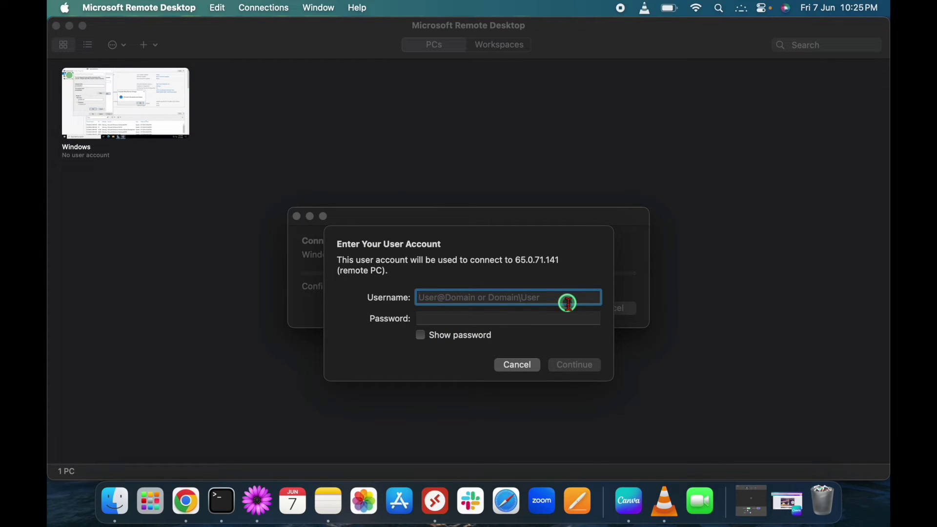
- Sign in as avinash\admin with the domain admin password and accept the certificate warning
text(avinash\admin)
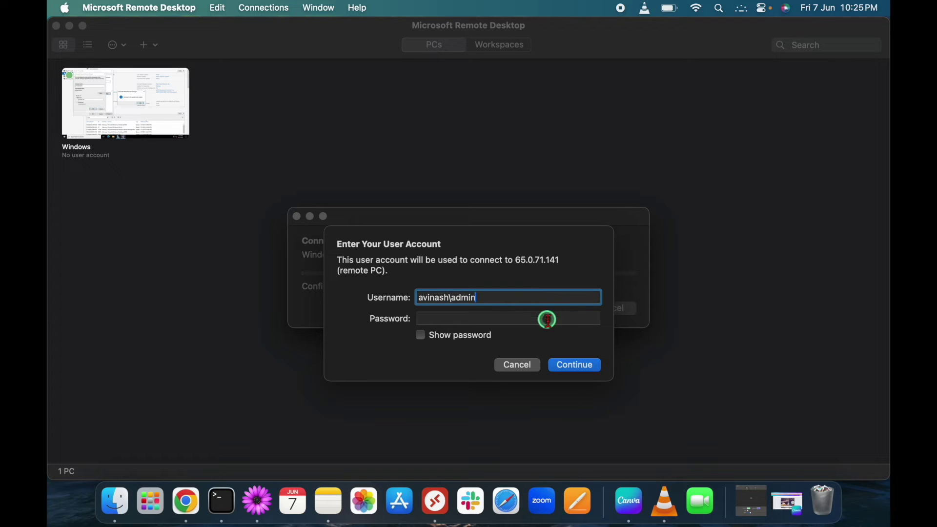
click(547, 319)
text(************)
key(Return)
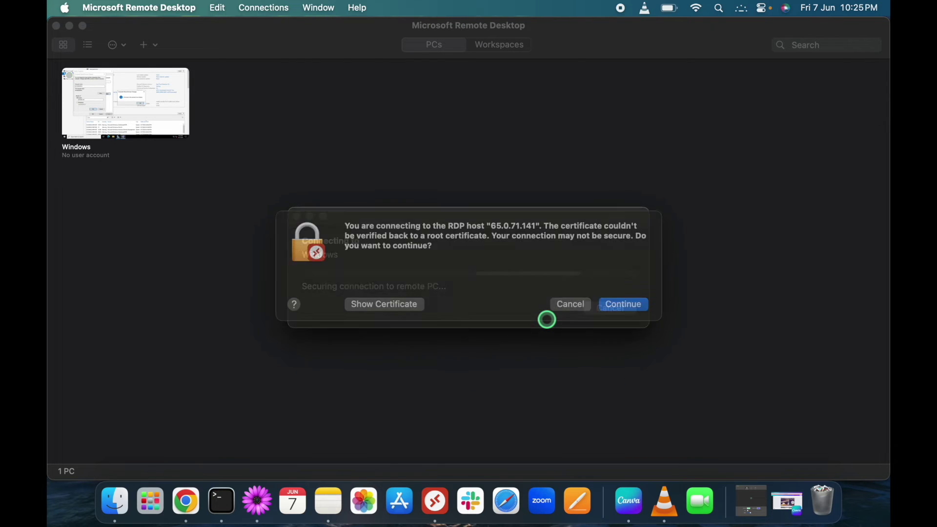
click(632, 318)
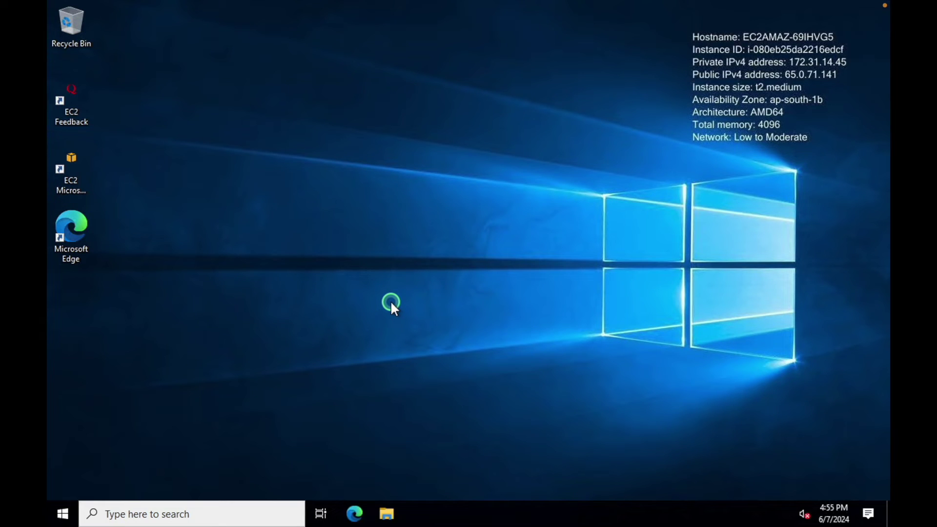
- Run whoami in a command prompt to confirm the signed-in directory admin account
key(super+r)
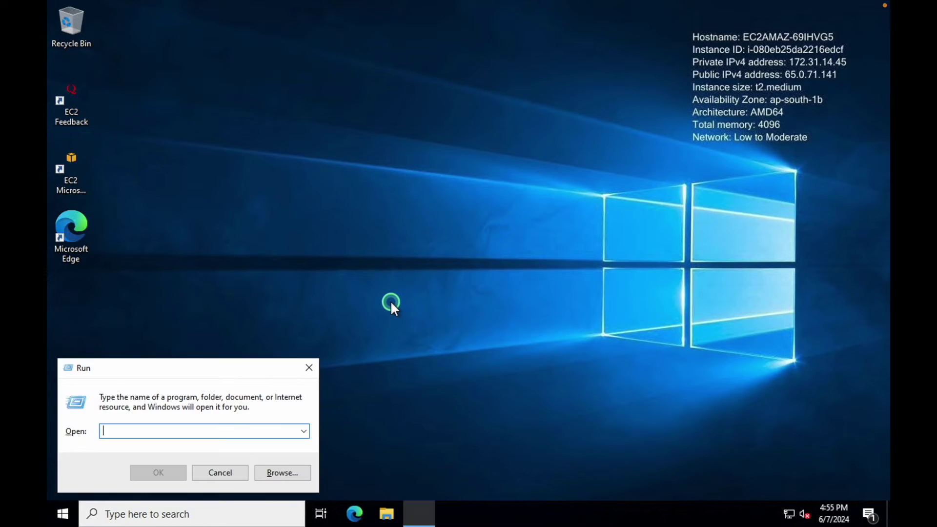
text(cmd)
key(Return)
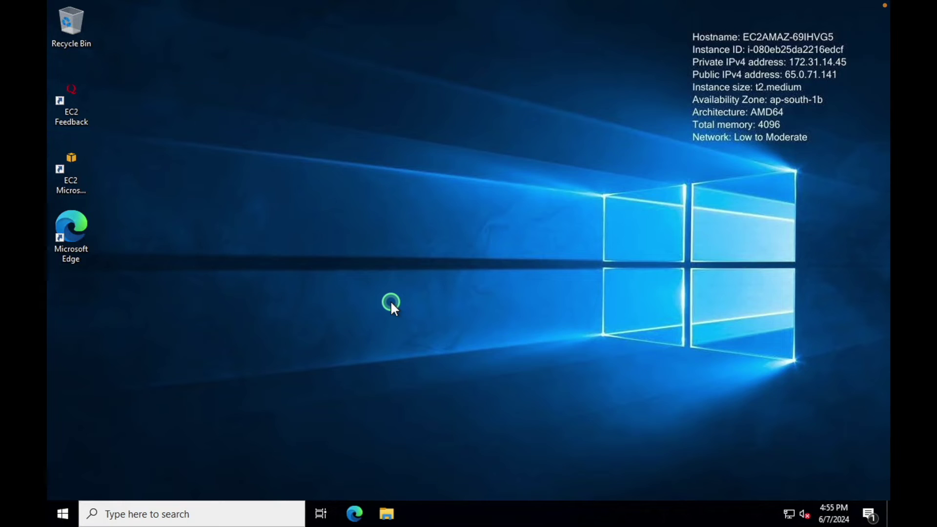
text(whoam)
text(i)
key(Return)
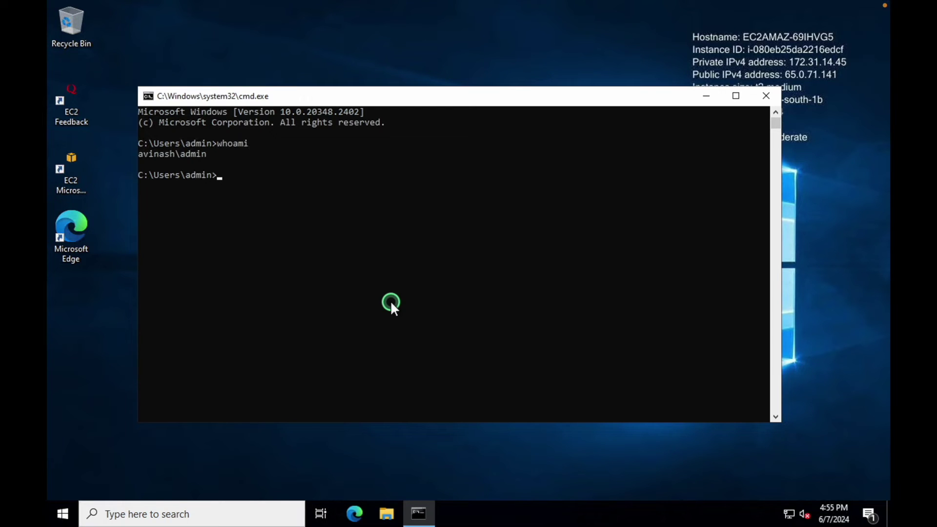
click(175, 154)
drag(140, 153, 186, 154)
click(177, 153)
key(ctrl+c)
click(759, 97)
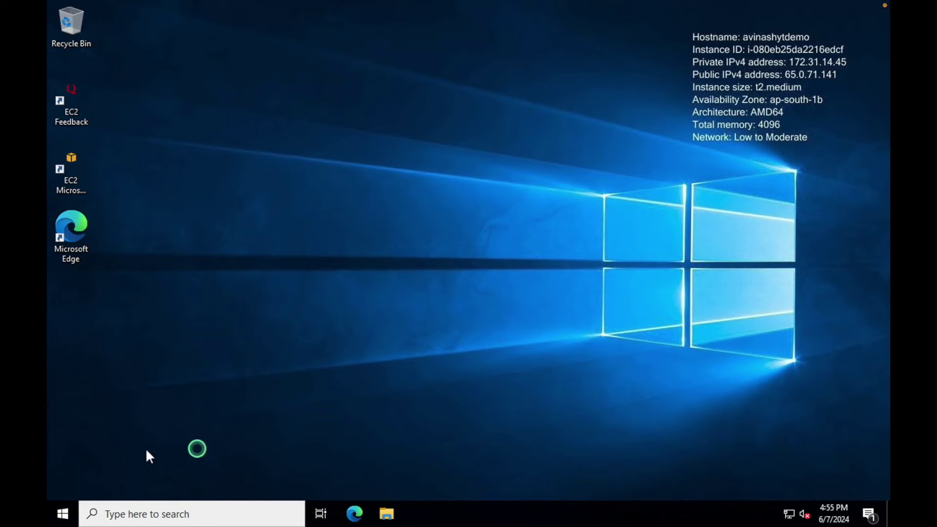
- Confirm in Server Manager's Local Server view that avinashytdemo is joined to avinash.com, then minimize it
click(63, 514)
click(390, 208)
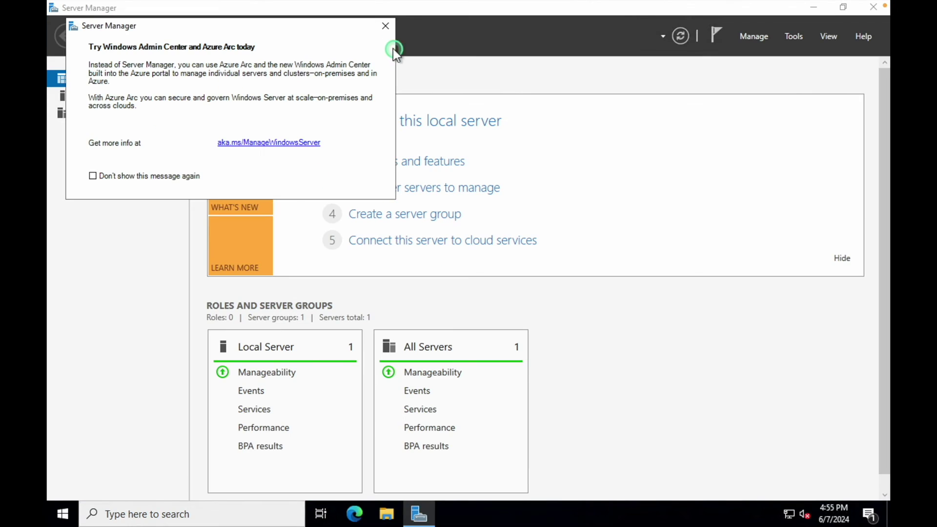
click(385, 28)
click(92, 97)
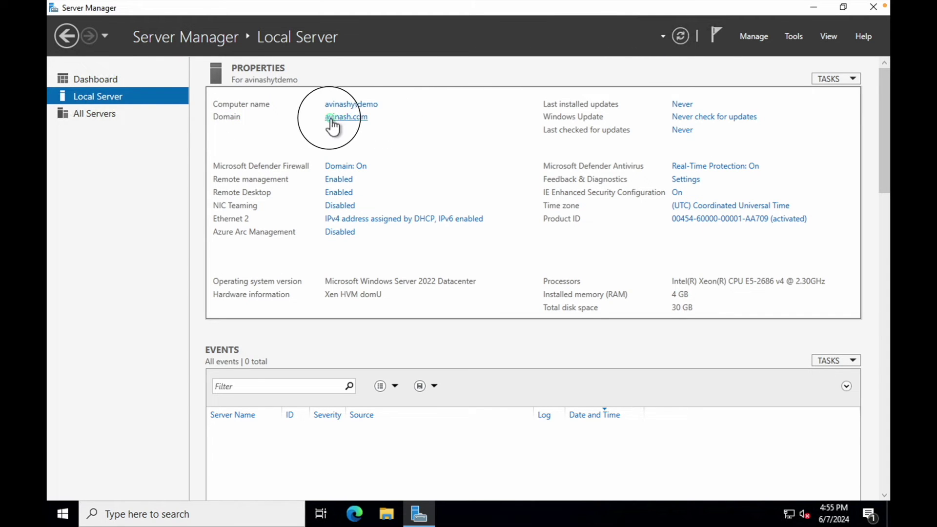
click(340, 122)
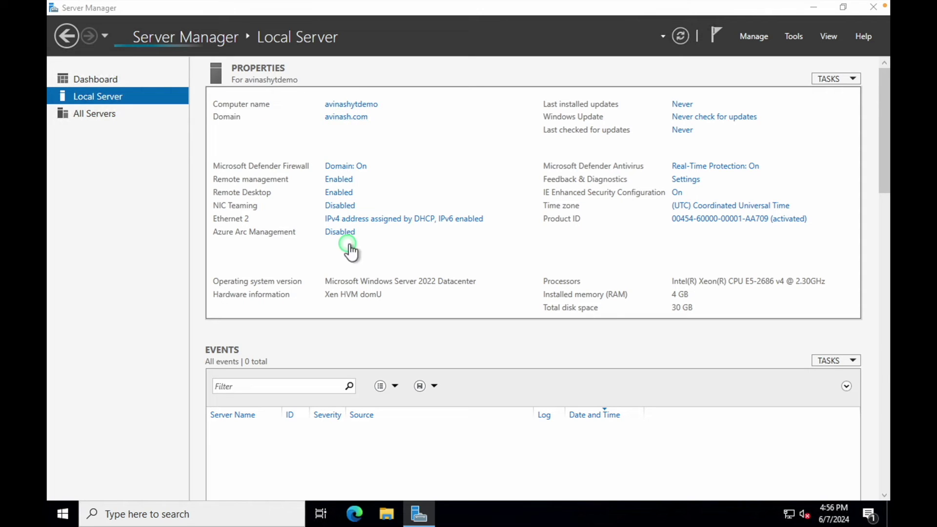
click(376, 79)
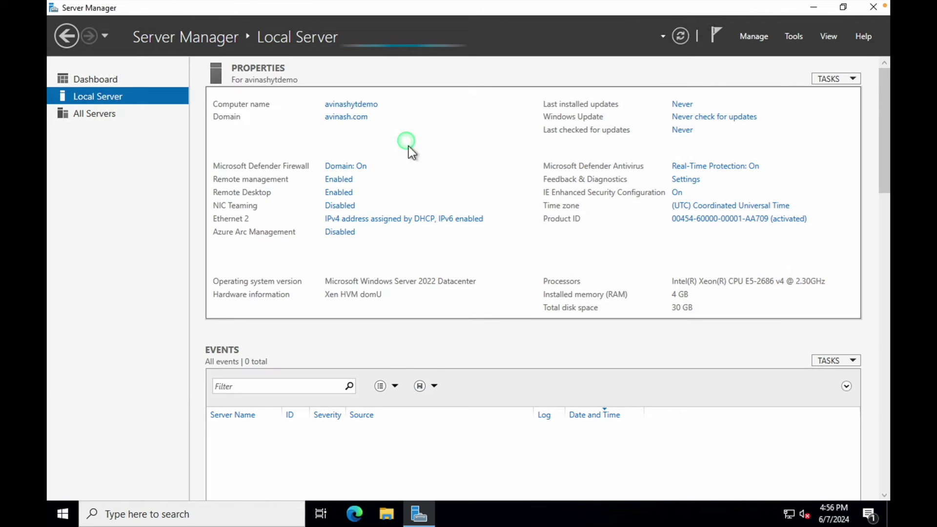
click(427, 512)
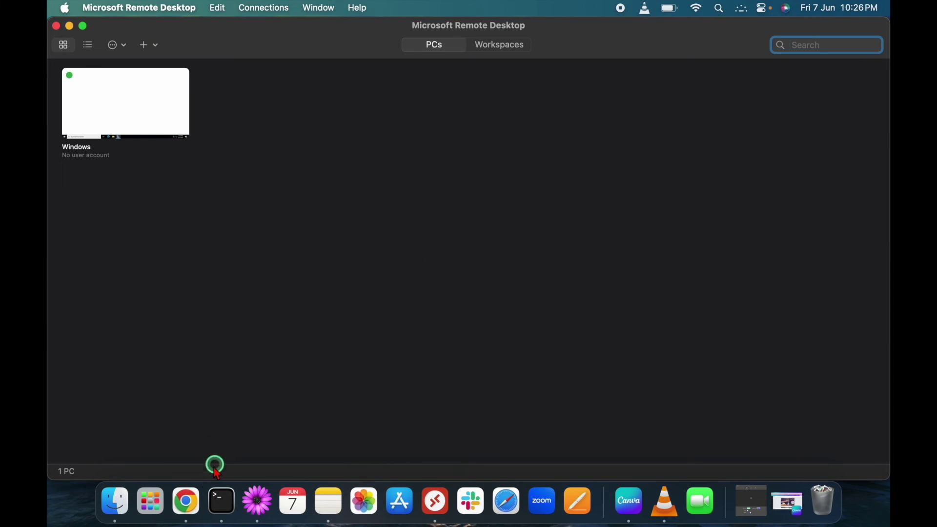
- Open the managed directory's details page in the AWS console and select its DNS name
click(186, 503)
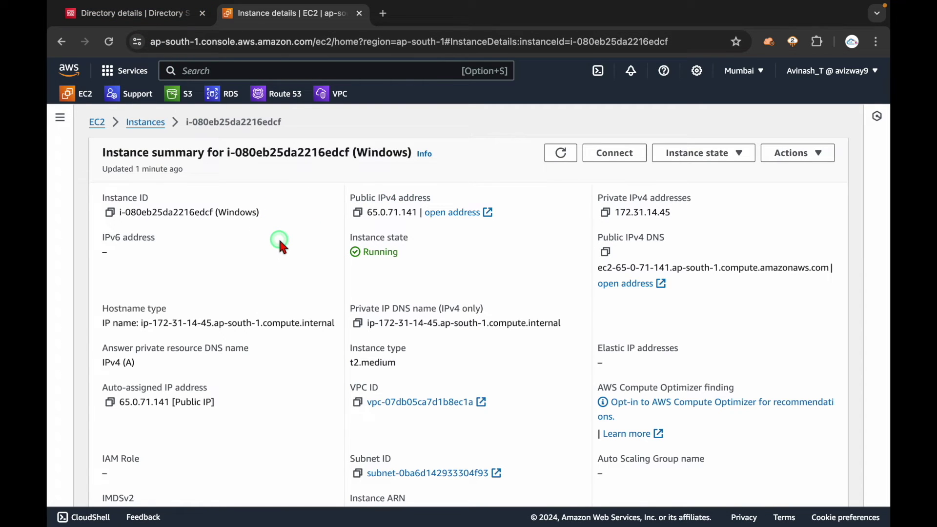
click(161, 16)
mouse_move(360, 266)
mouse_down()
mouse_move(445, 268)
mouse_move(361, 272)
mouse_up()
click(449, 272)
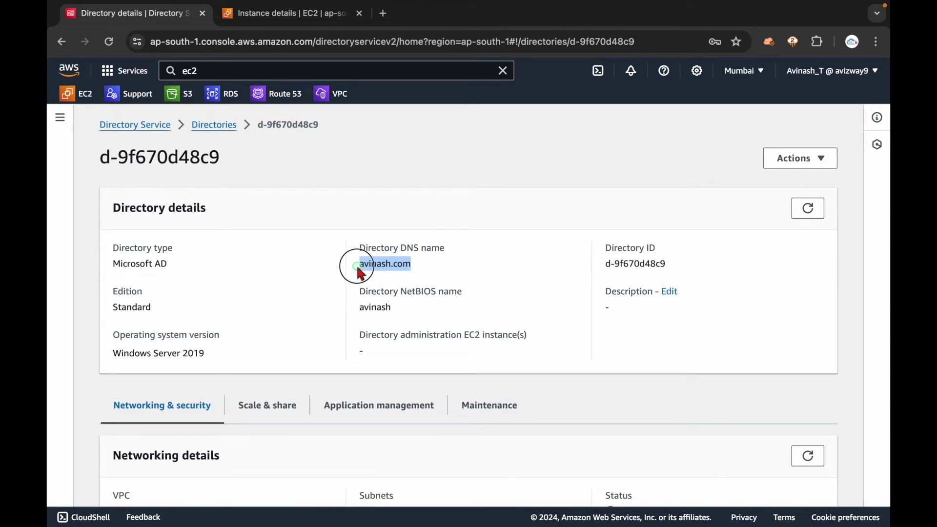
click(444, 265)
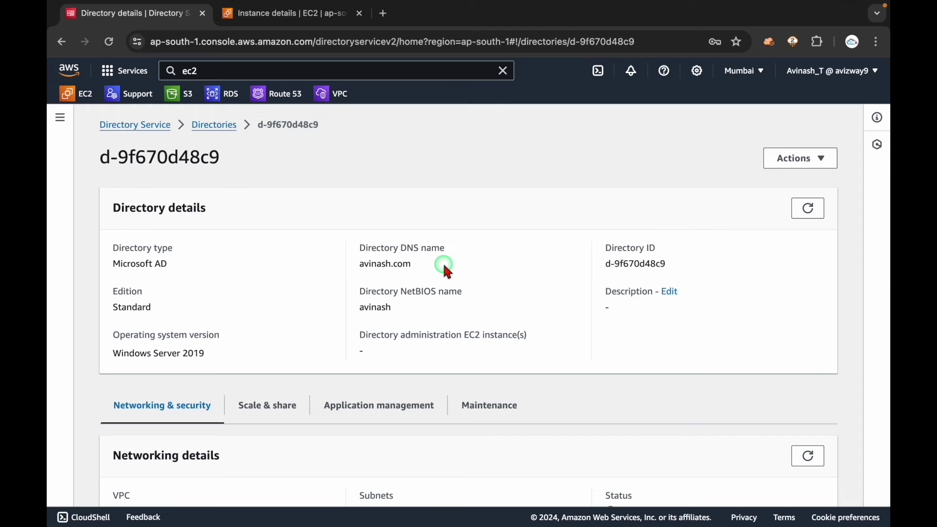
- Select the directory ID in the page heading and return to the Windows remote desktop
key(ctrl+Right)
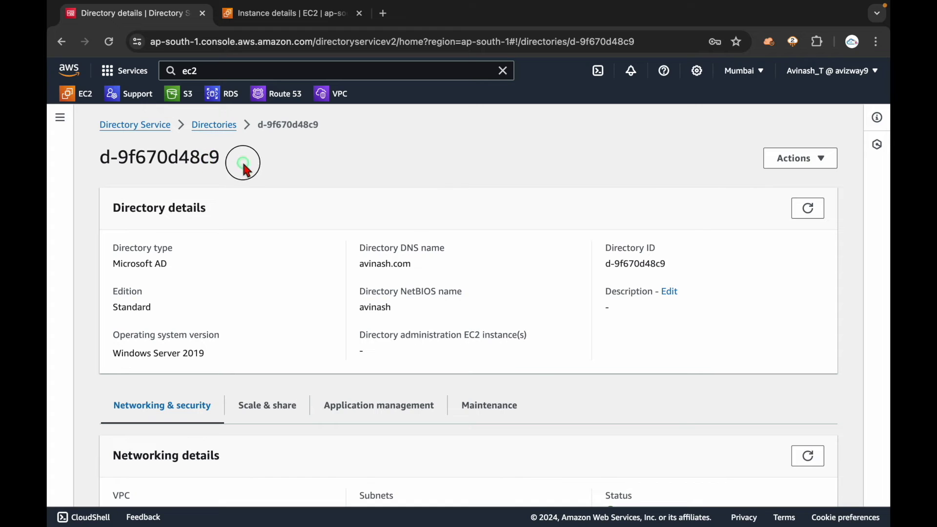
drag(244, 164, 98, 156)
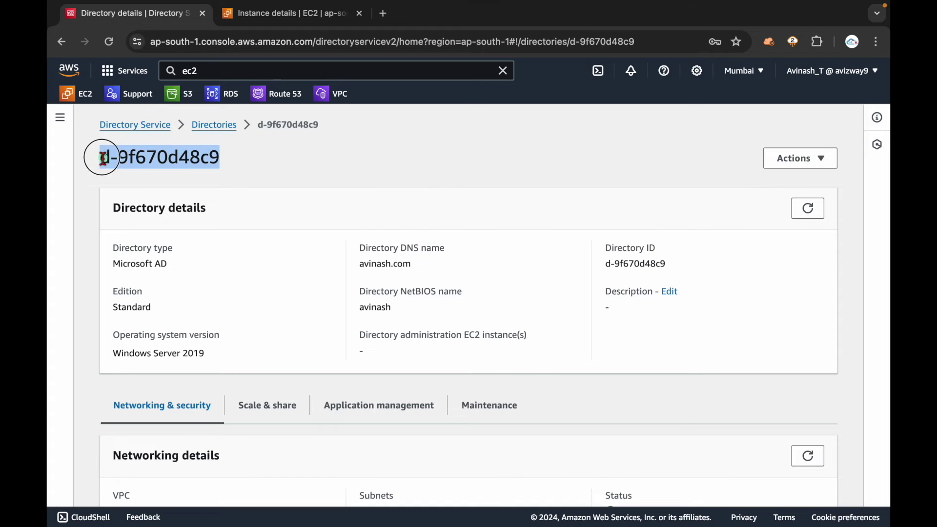
click(297, 192)
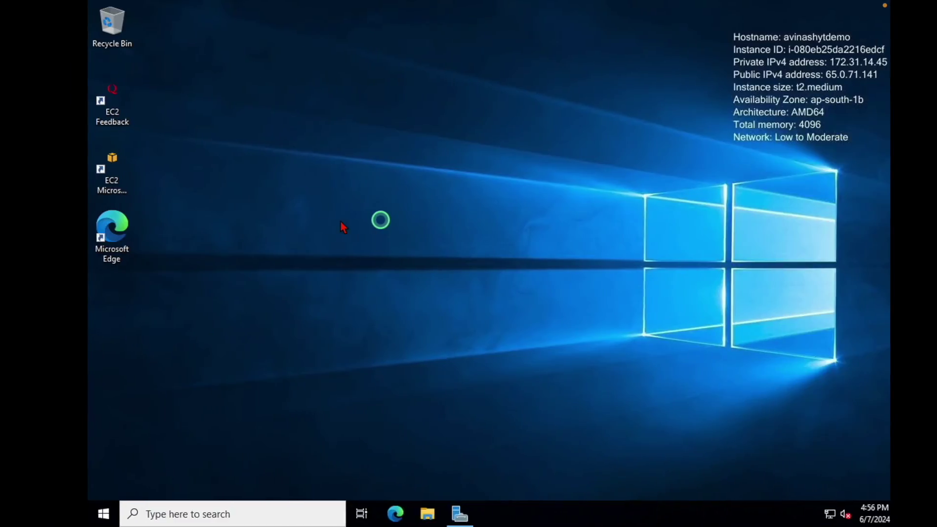
click(323, 187)
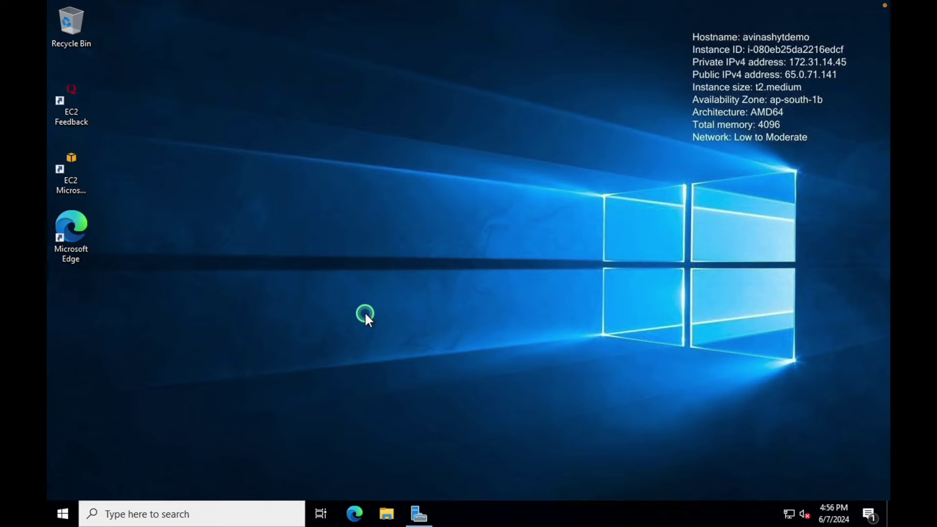
- Browse the Windows Accessories and Windows Administrative Tools folders in the Start menu
click(64, 512)
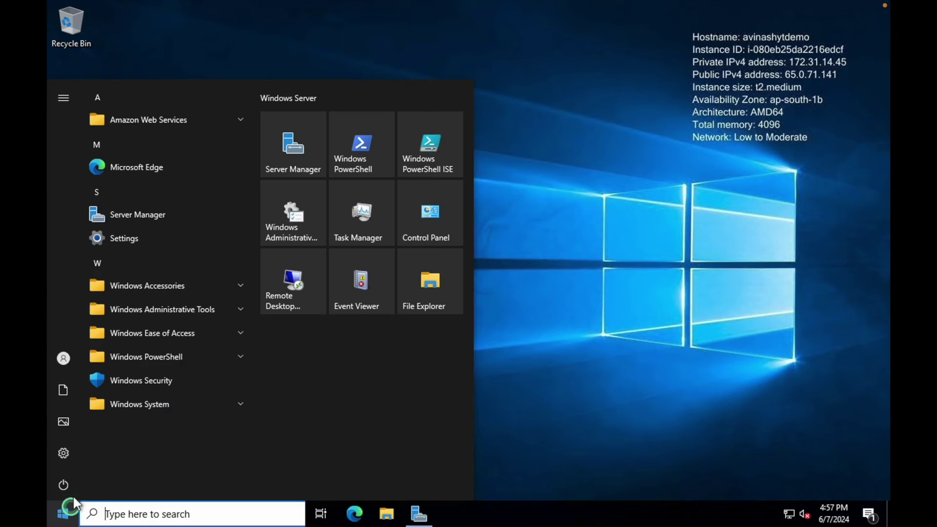
click(235, 285)
scroll(232, 284, down, 5)
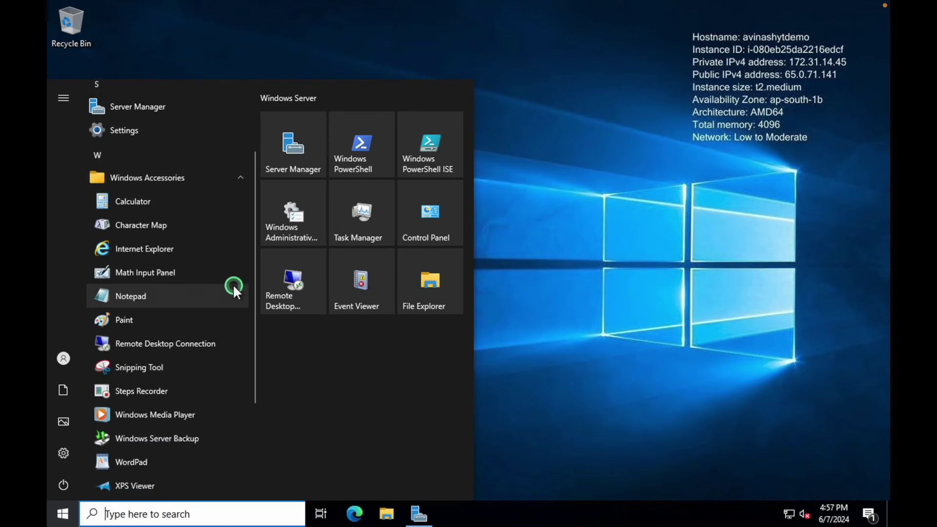
click(230, 357)
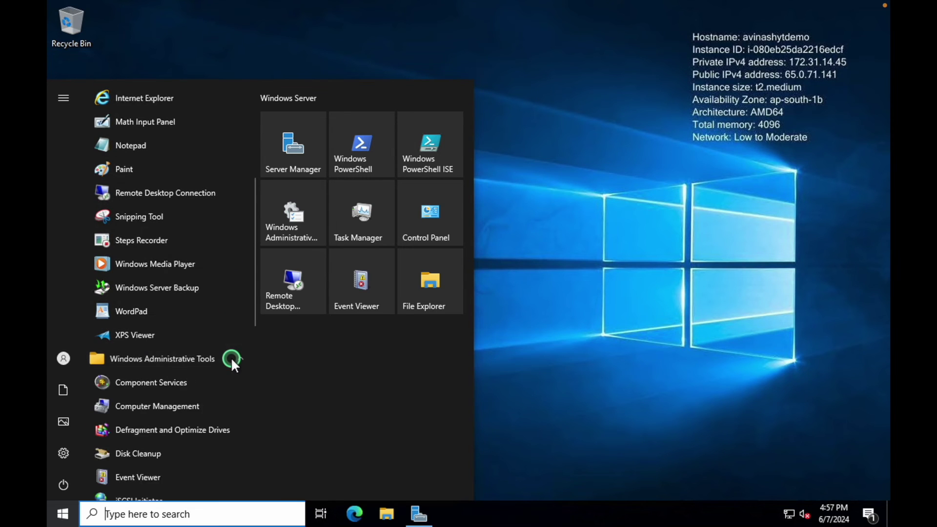
scroll(231, 357, down, 3)
scroll(231, 357, down, 7)
click(654, 272)
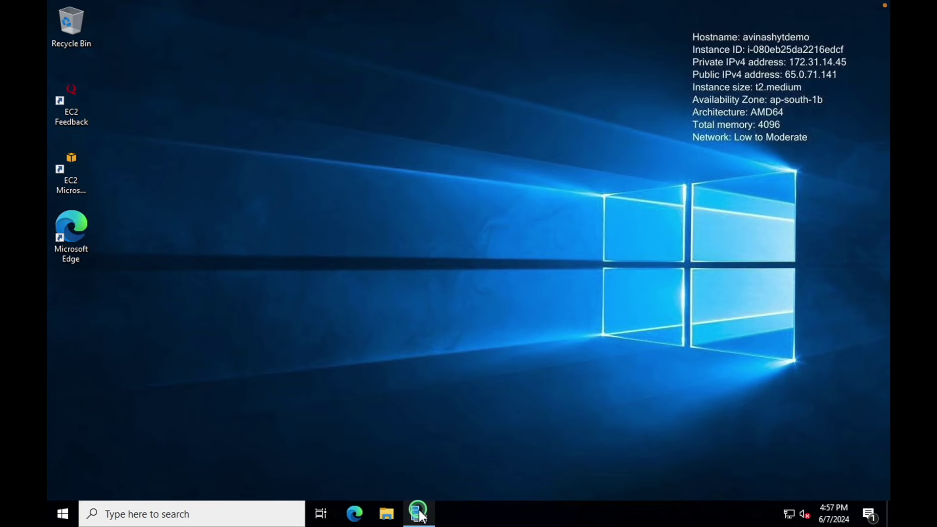
- Start Add Roles and Features from the Server Manager dashboard, keeping role-based install on the local server
mouse_move(418, 511)
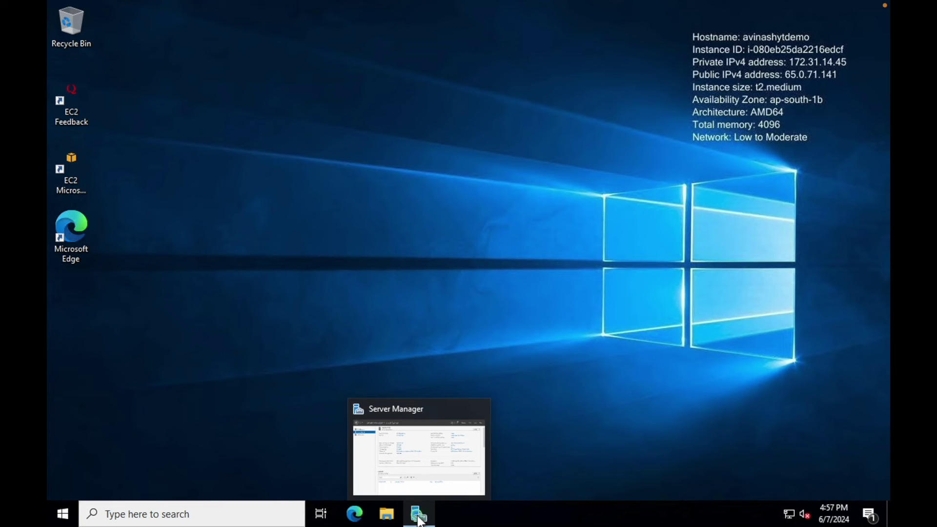
click(418, 510)
click(97, 80)
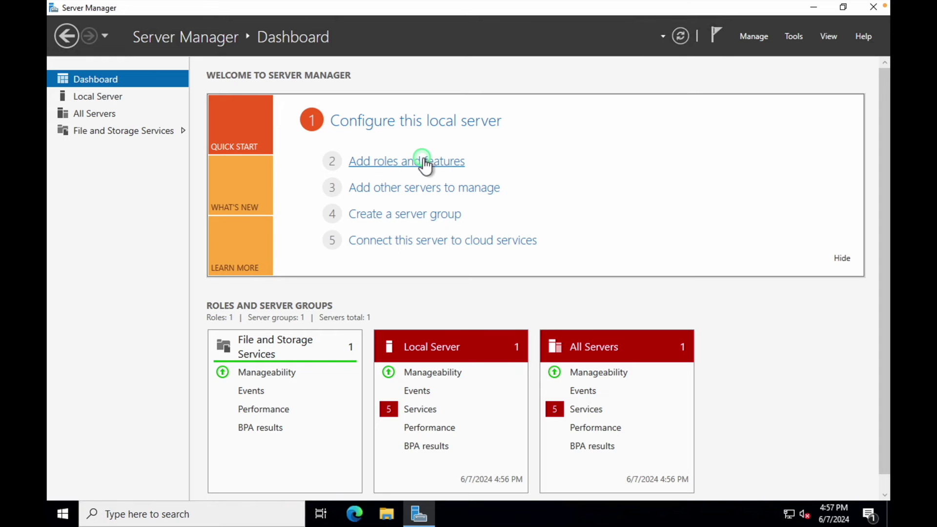
click(423, 160)
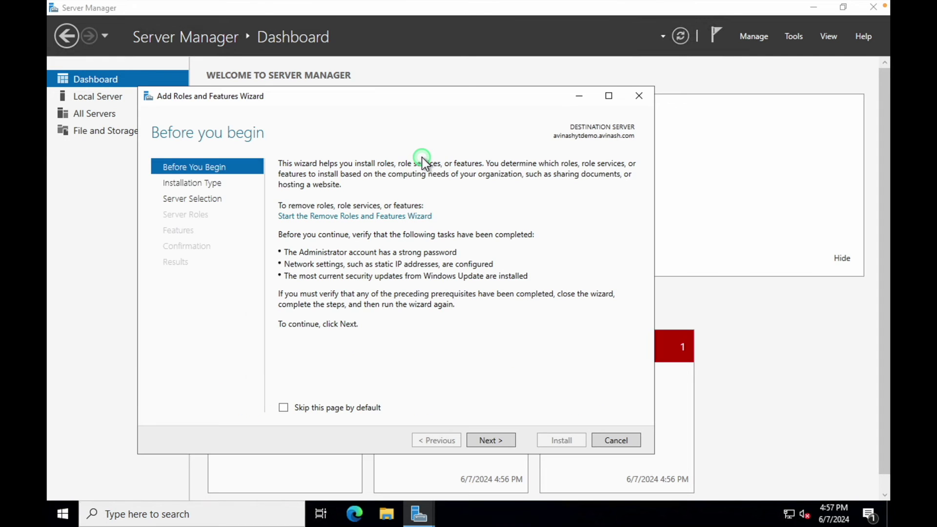
click(487, 441)
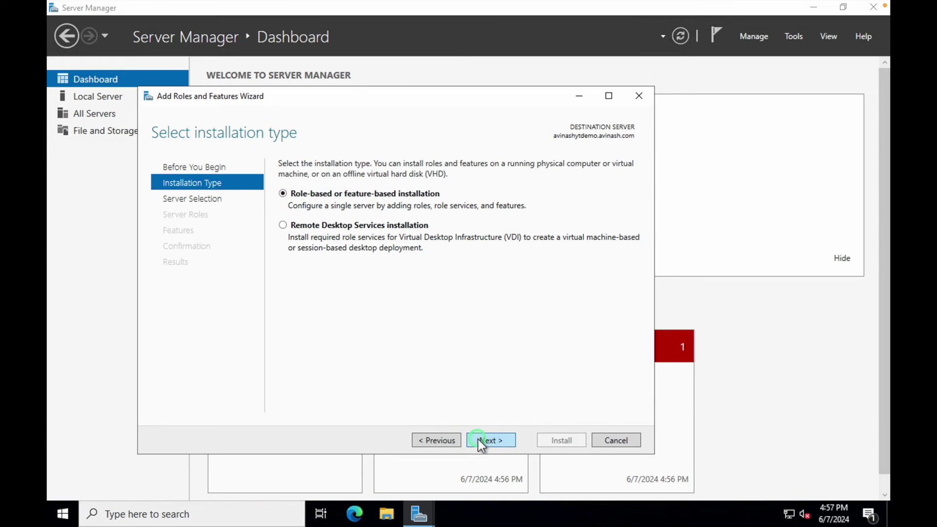
click(492, 439)
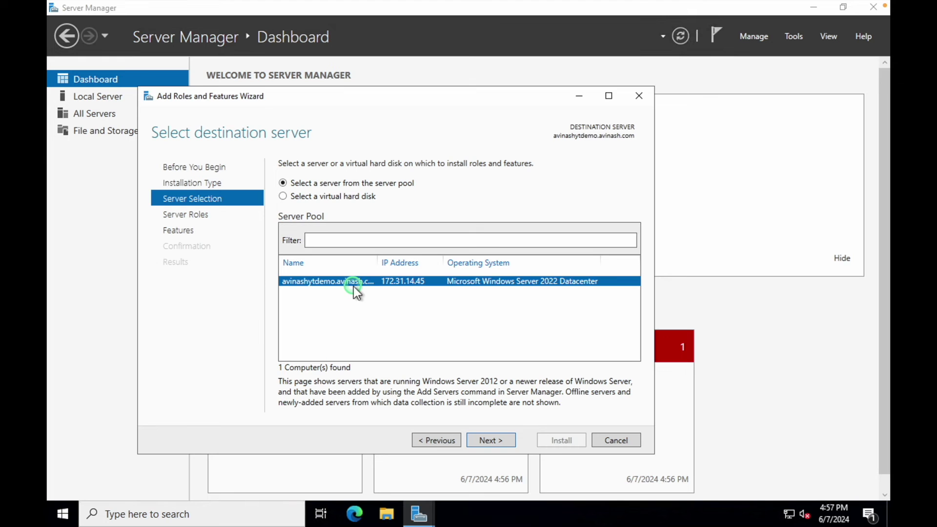
click(494, 439)
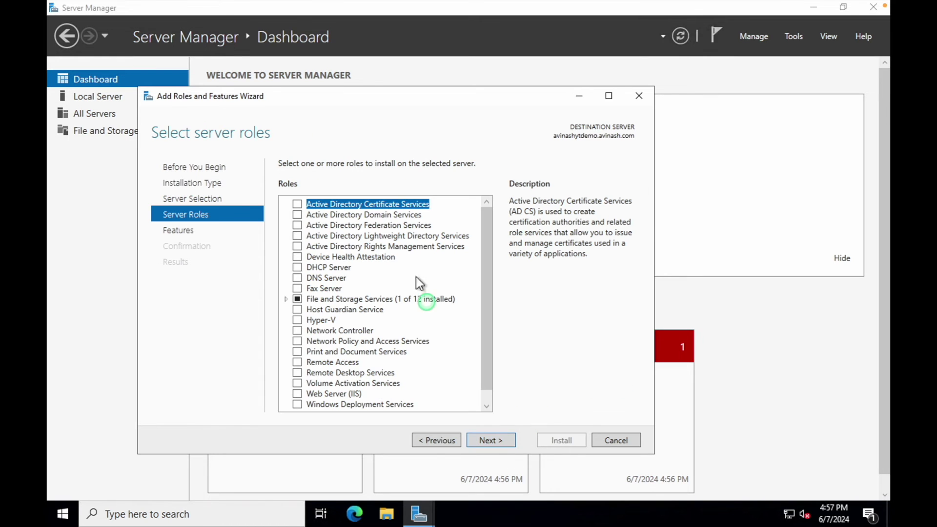
click(488, 274)
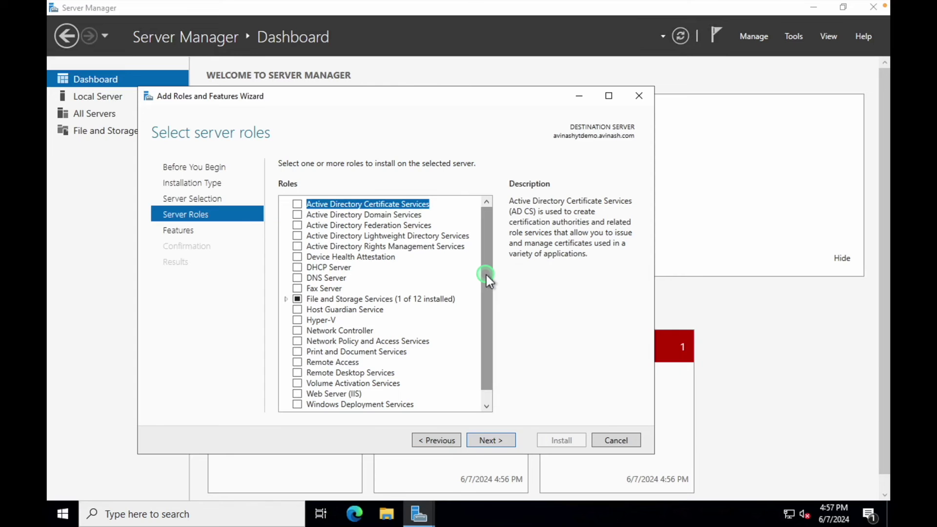
- Select the directory ID digits in the AWS console heading, then return to the remote server
key(ctrl+Left)
double_click(211, 155)
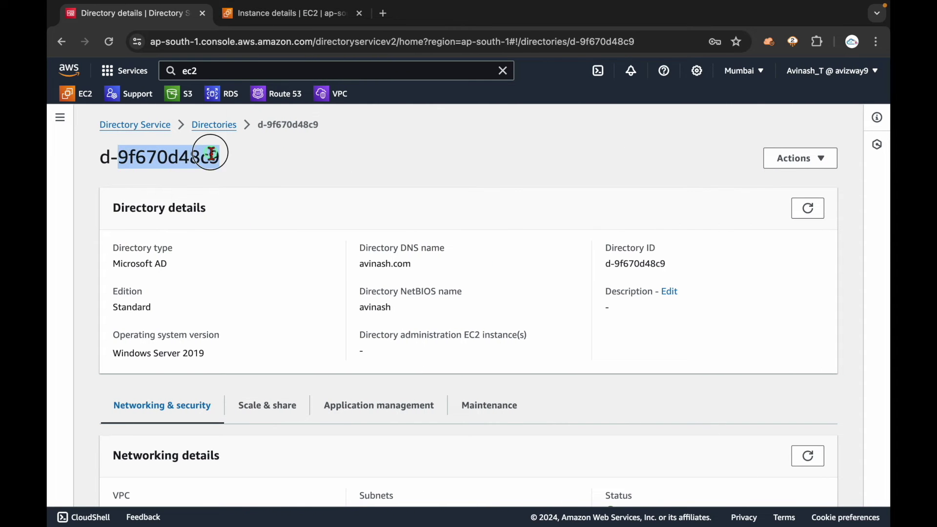
click(328, 191)
key(ctrl+Right)
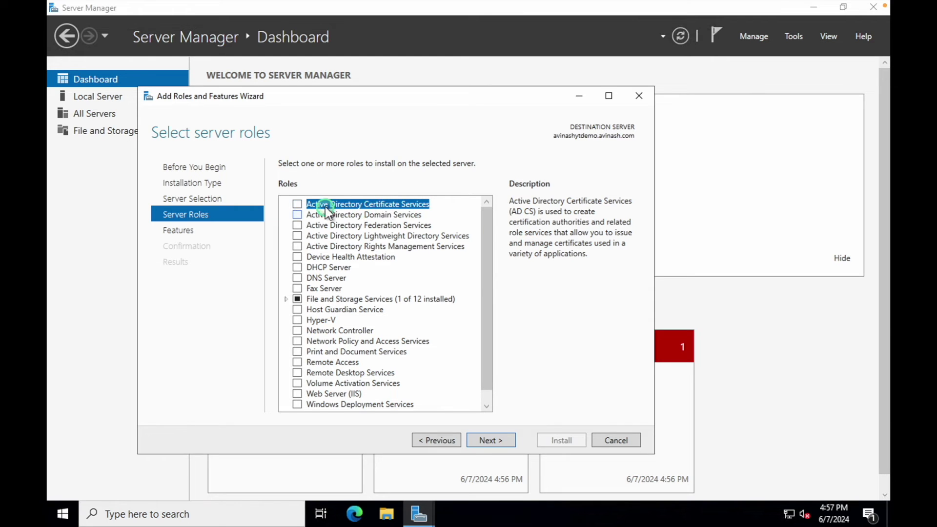
- Review the AD DS, AD FS, AD LDS and AD RMS role descriptions without selecting any
click(374, 216)
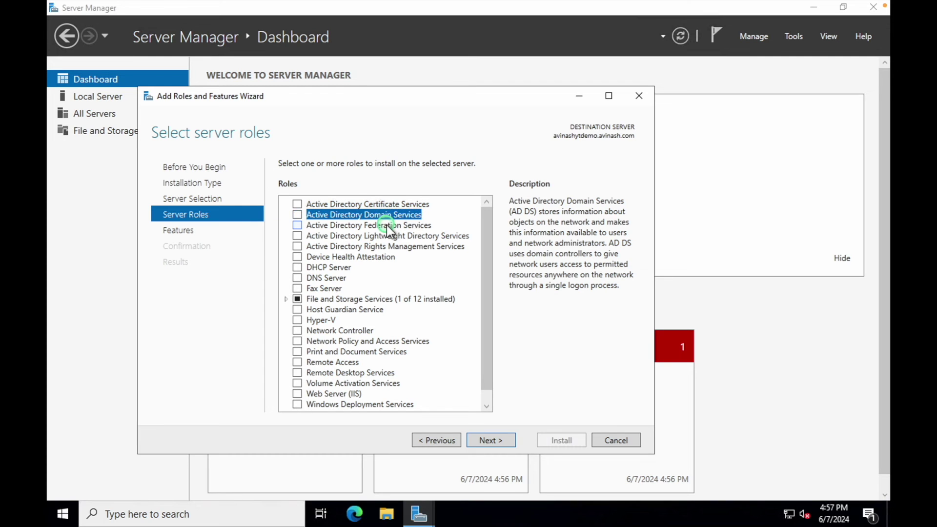
click(385, 225)
click(386, 236)
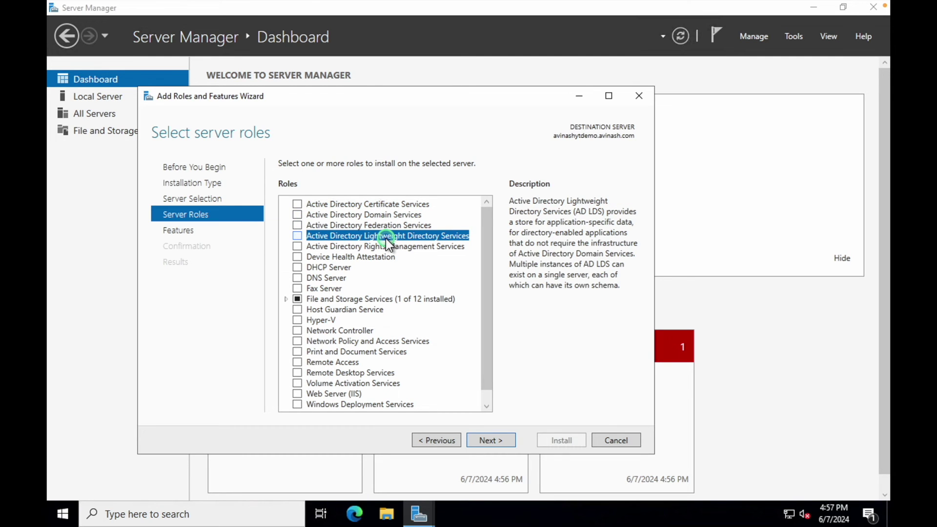
click(386, 247)
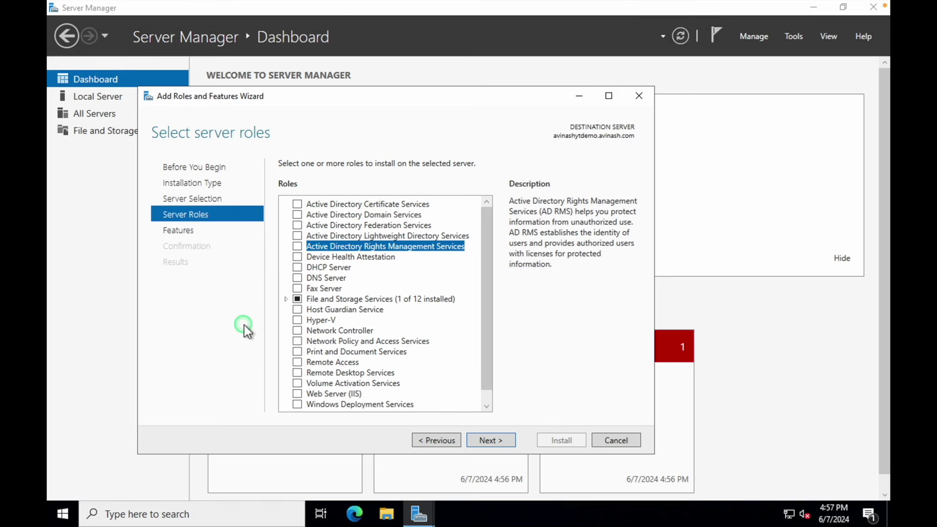
- Skip roles, tick AD DS/AD LDS, AD CS and AD RMS under Role Administration Tools, and install
click(499, 437)
drag(482, 236, 493, 311)
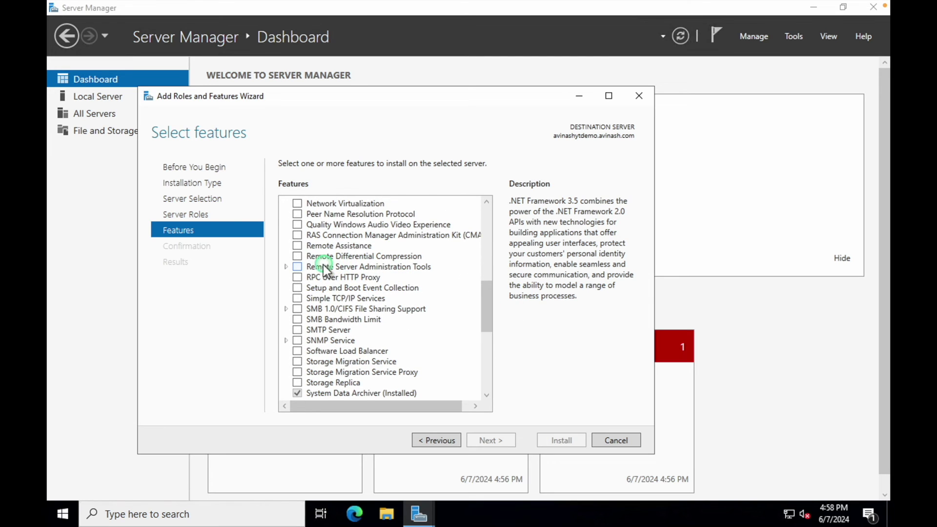
click(285, 267)
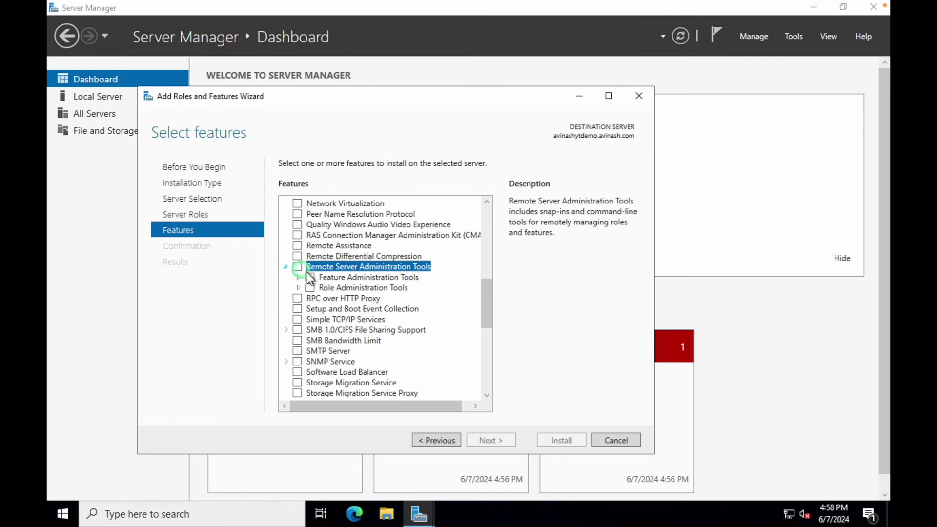
click(299, 288)
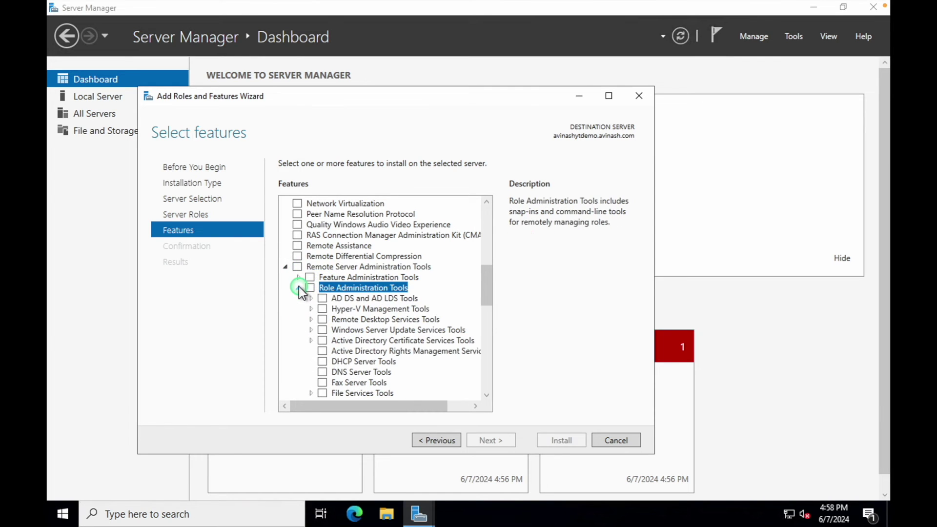
click(322, 298)
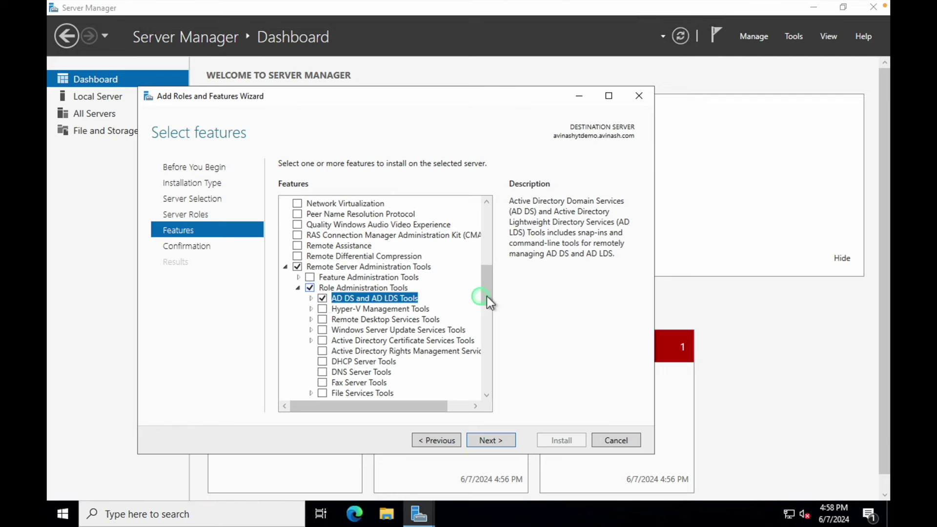
click(322, 340)
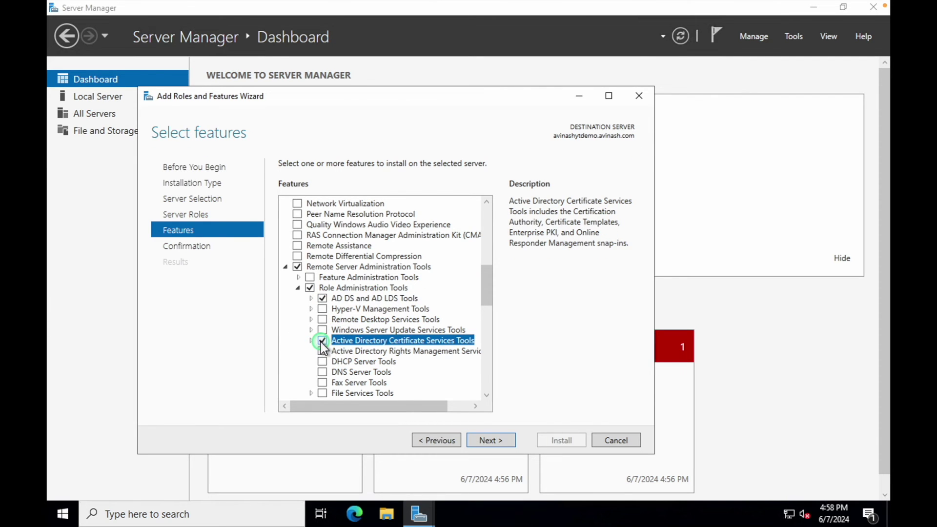
click(322, 351)
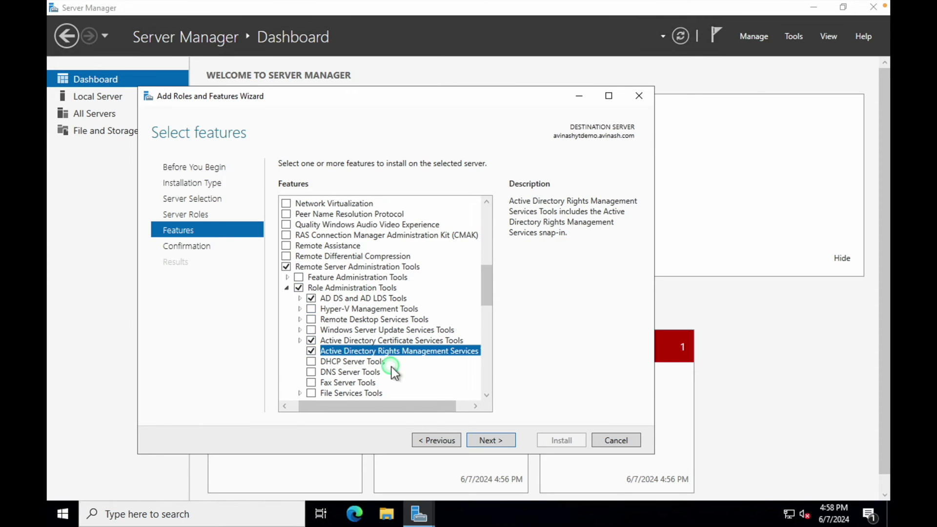
click(493, 439)
click(561, 440)
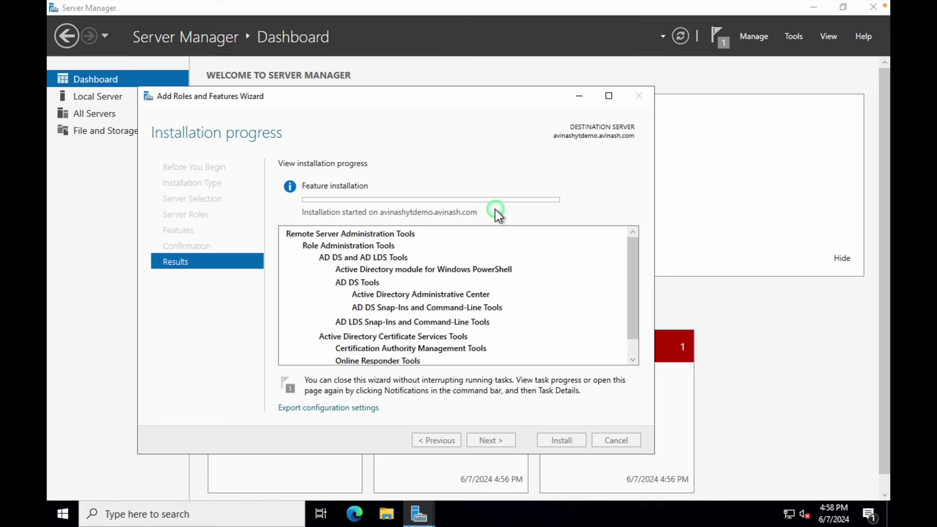
- Browse the Start menu's Administrative Tools, then close the wizard once the installation succeeds
click(62, 513)
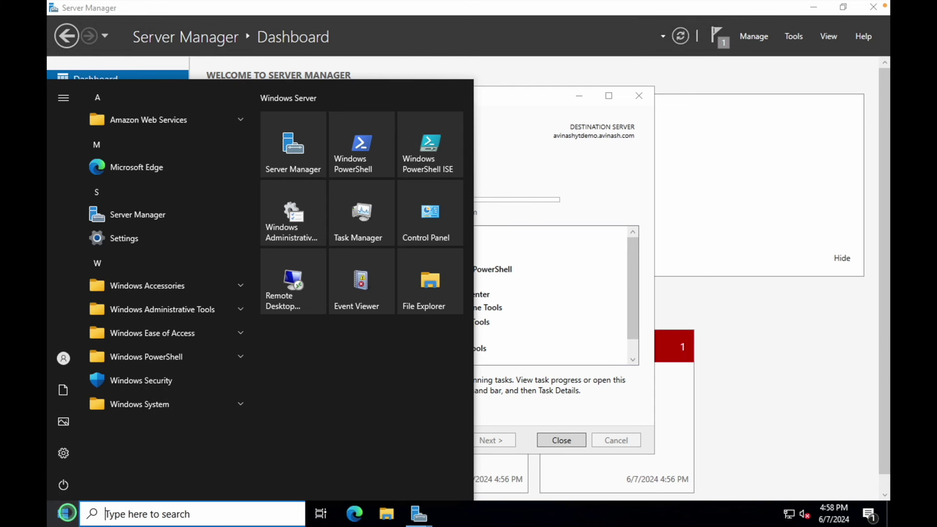
click(238, 285)
click(237, 286)
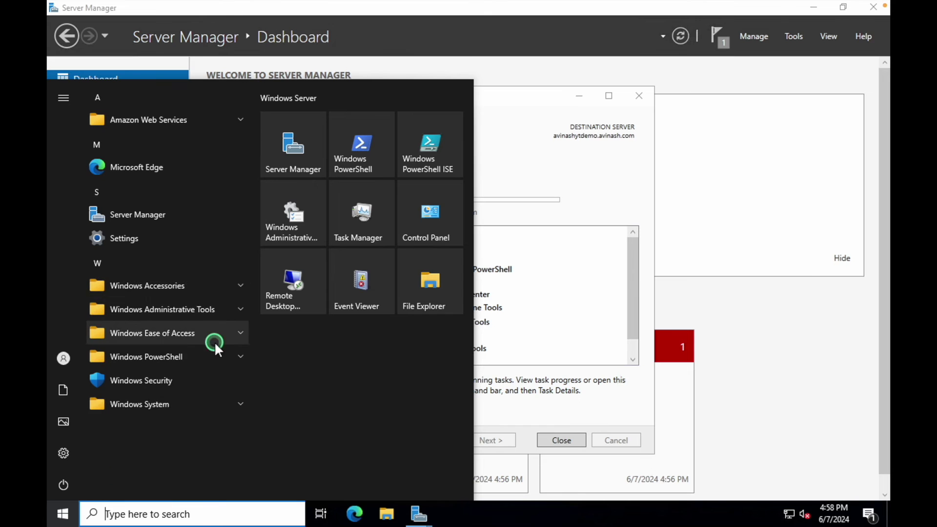
click(241, 306)
scroll(240, 305, down, 2)
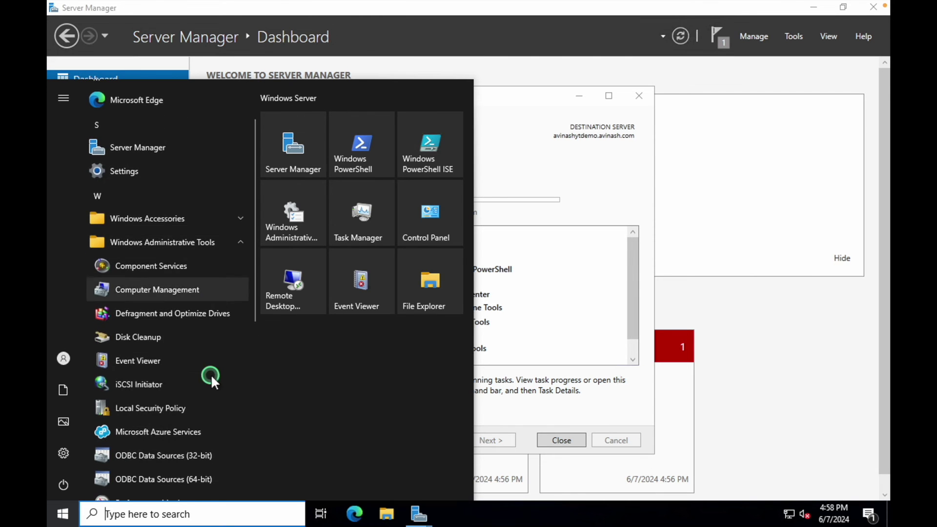
click(235, 239)
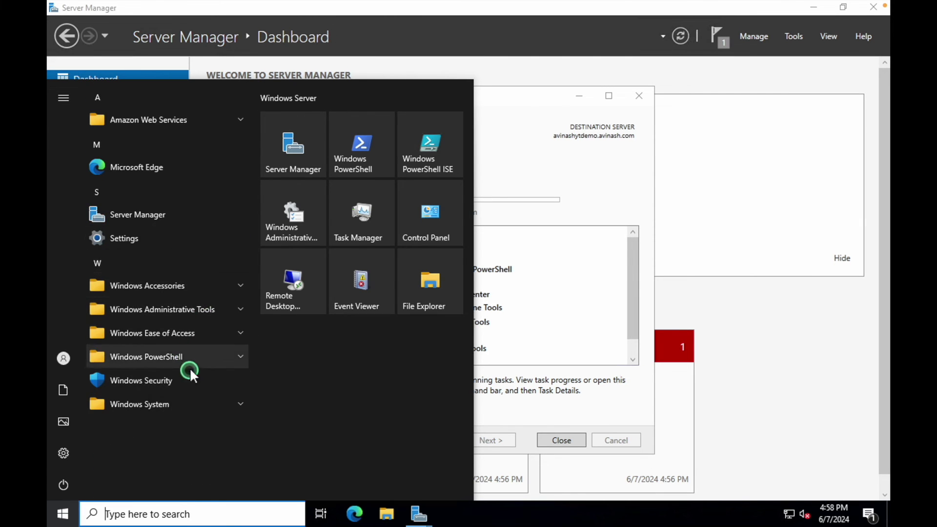
click(608, 185)
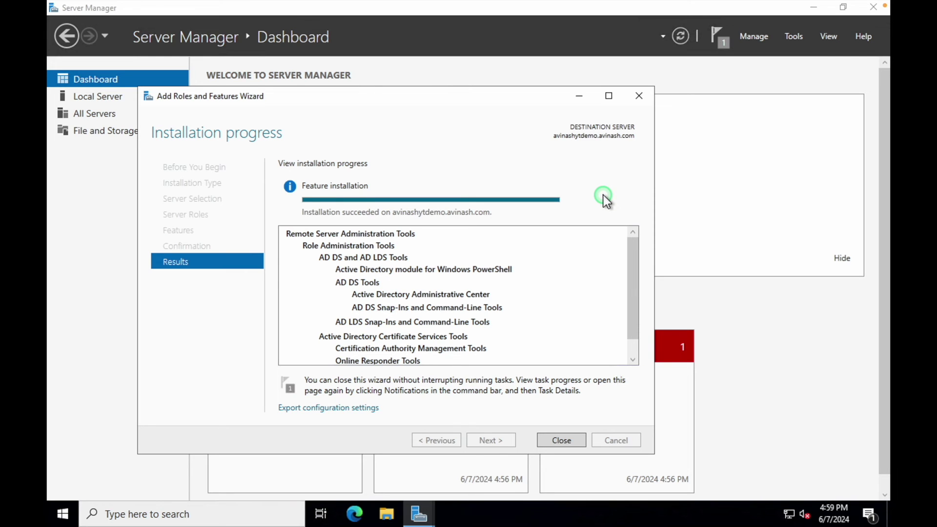
click(562, 440)
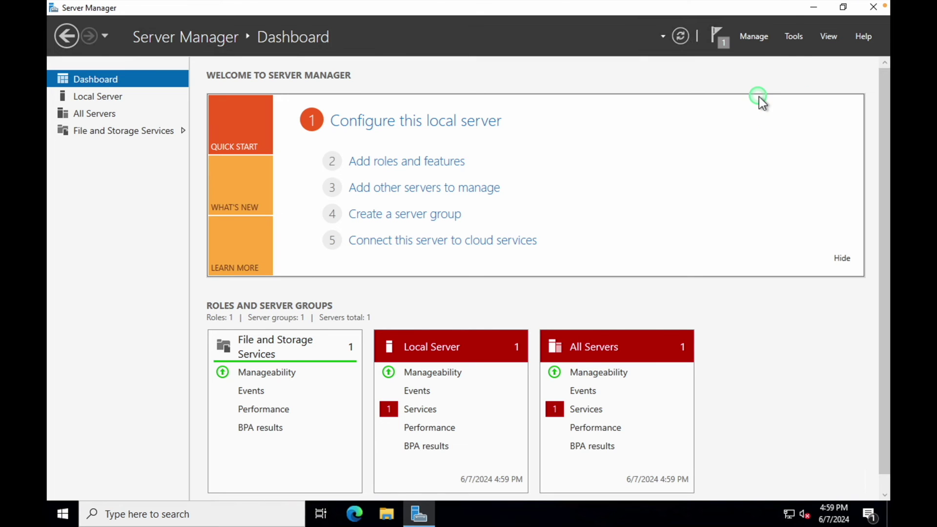
- Dismiss Server Manager's Manage menu and close Server Manager
click(752, 35)
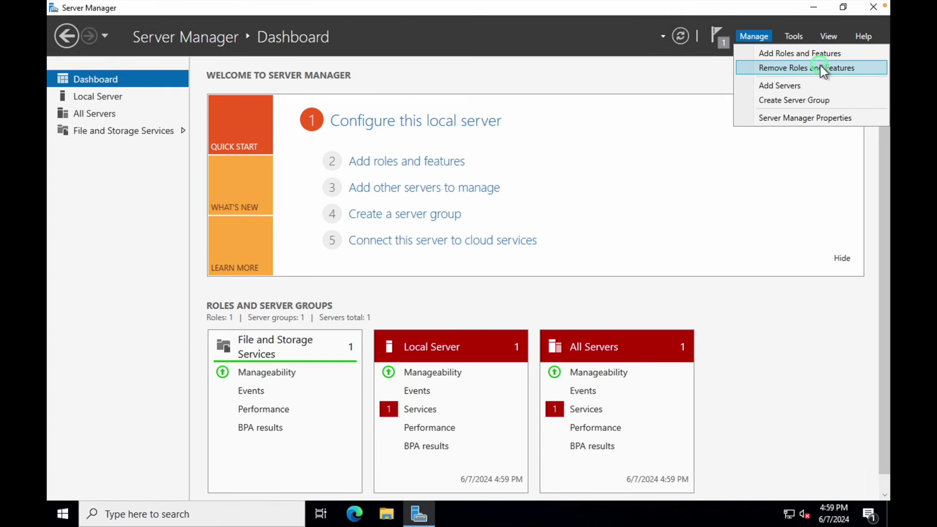
click(753, 212)
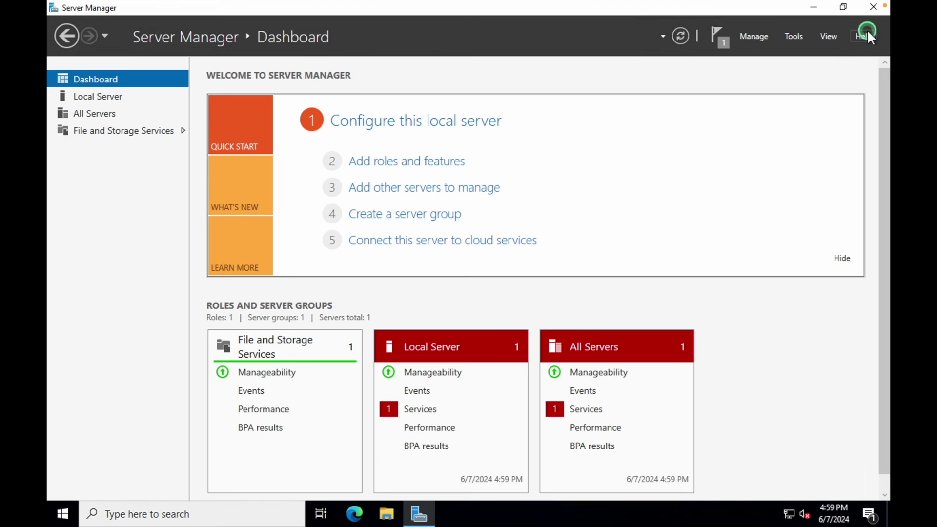
click(871, 9)
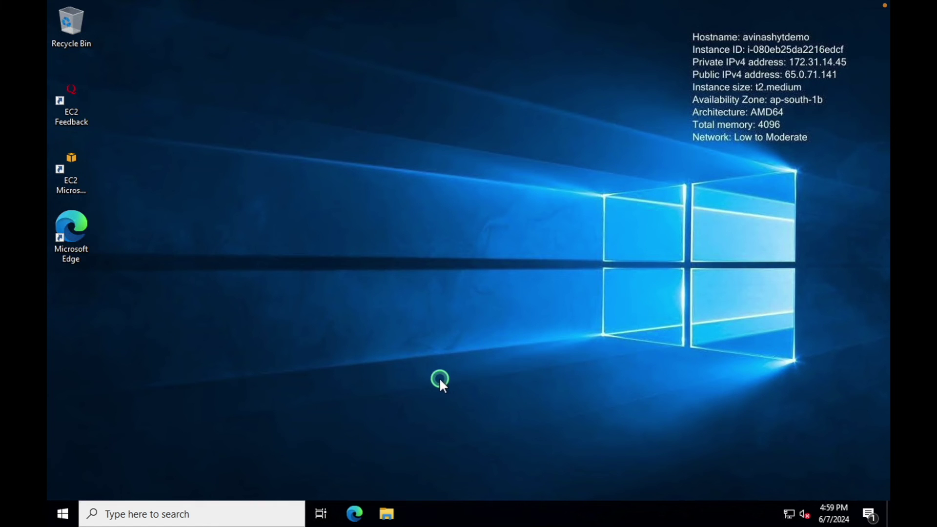
- Launch Active Directory Users and Computers from Windows Administrative Tools in the Start menu
click(63, 513)
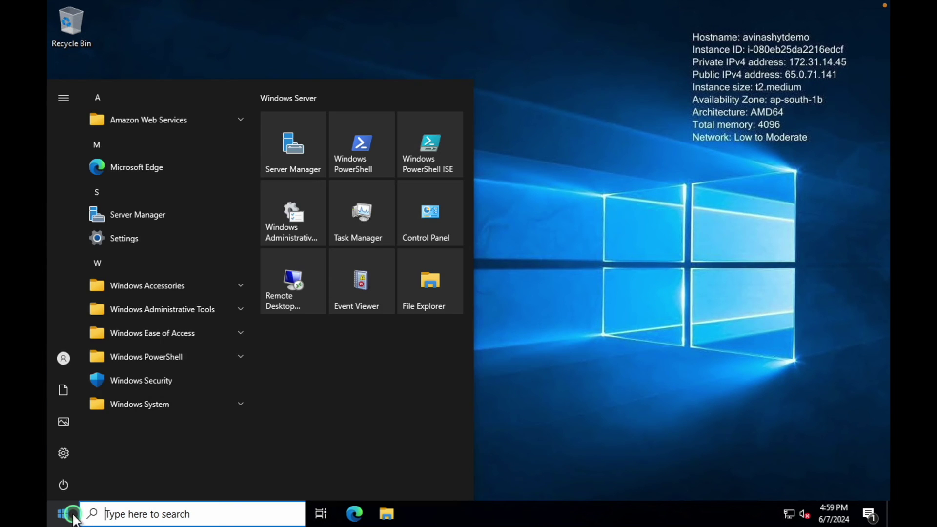
click(223, 309)
scroll(221, 306, down, 1)
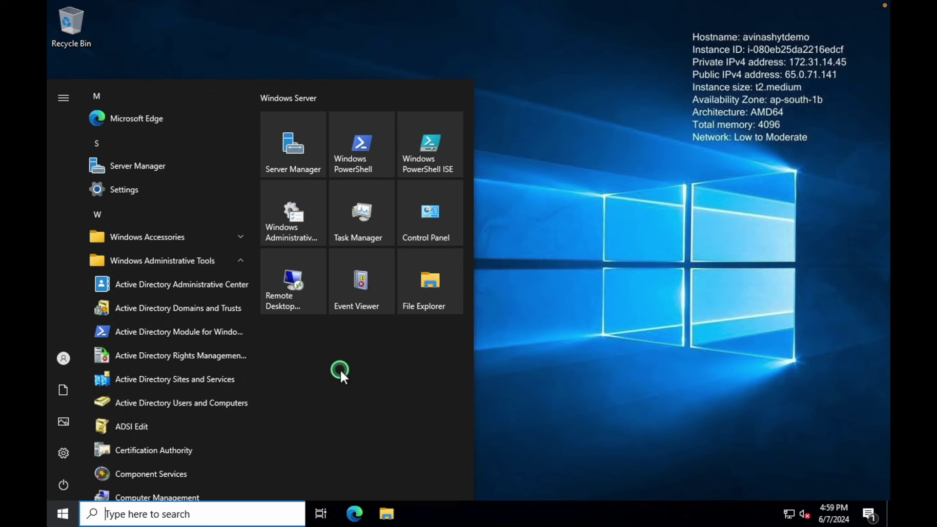
click(159, 404)
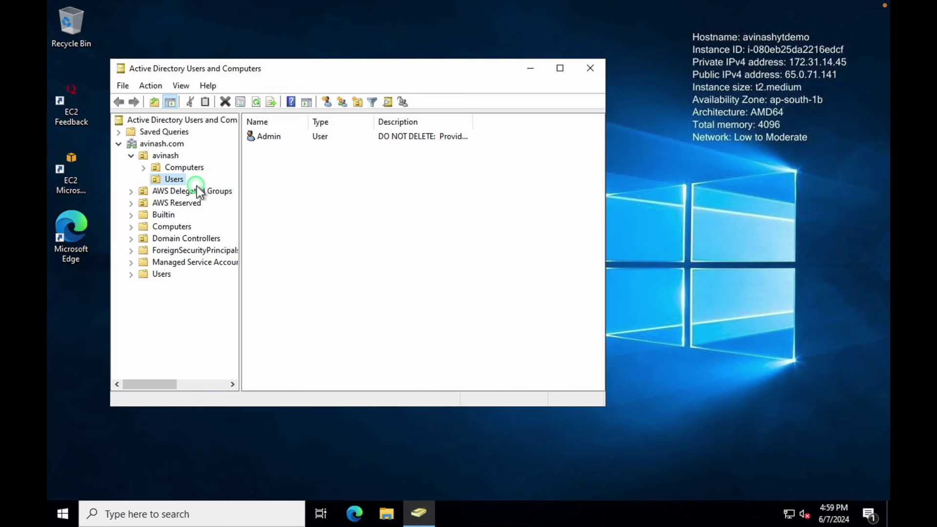
- Expand avinash.com and its managed OU, open Users, and widen the Description column beside Admin
click(132, 156)
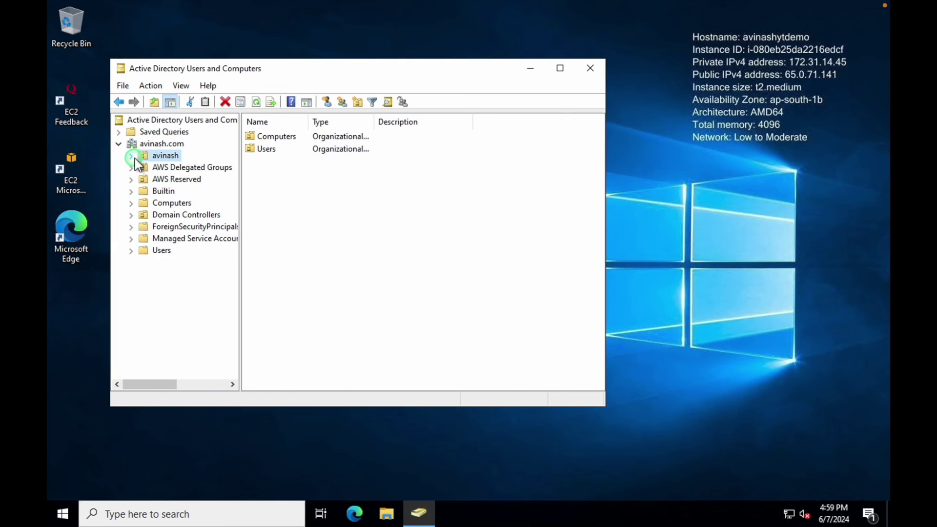
click(152, 144)
click(157, 155)
click(130, 156)
click(174, 179)
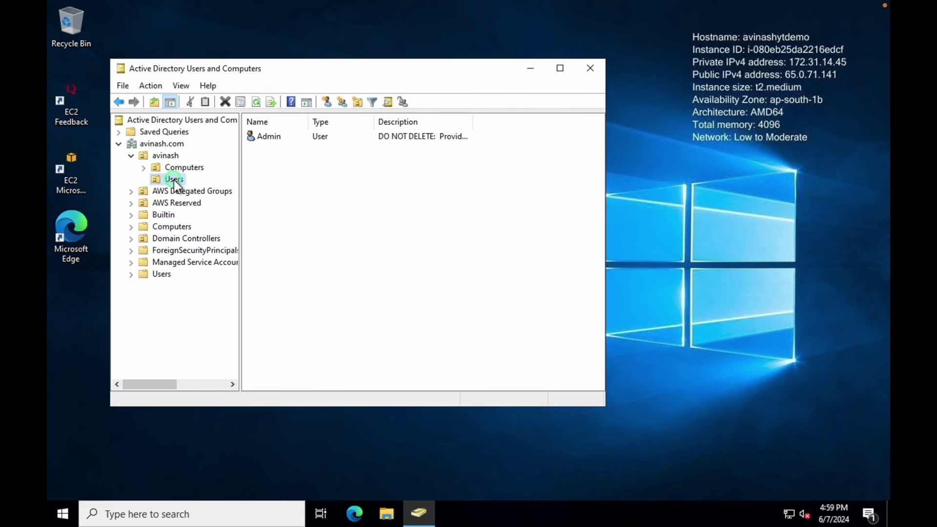
click(273, 137)
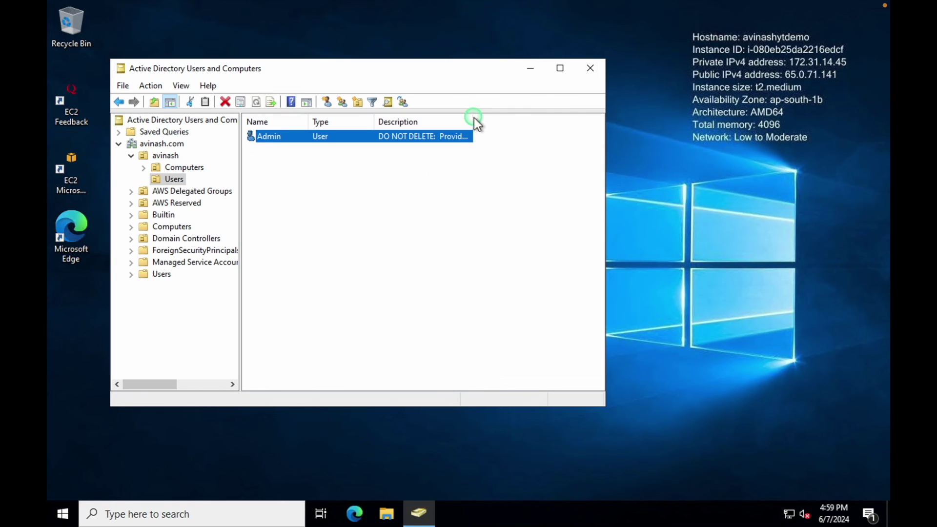
drag(471, 121, 591, 121)
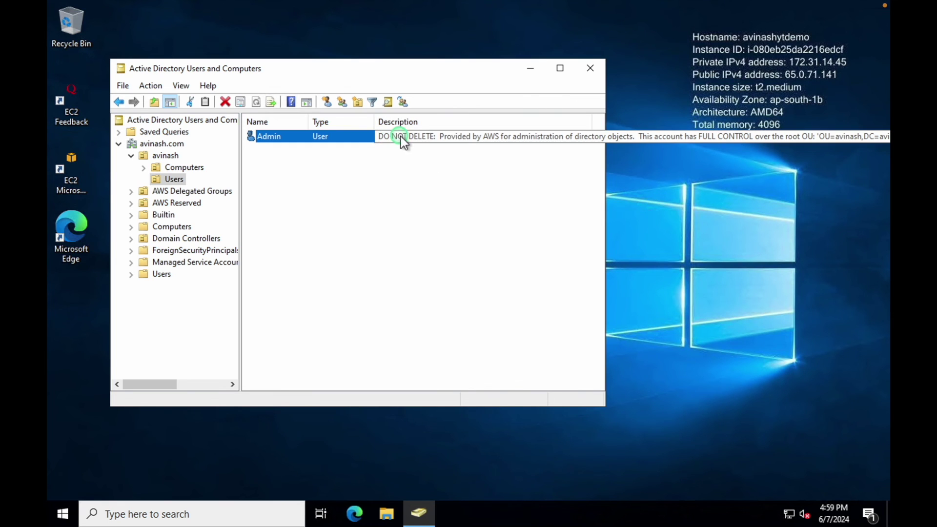
click(434, 209)
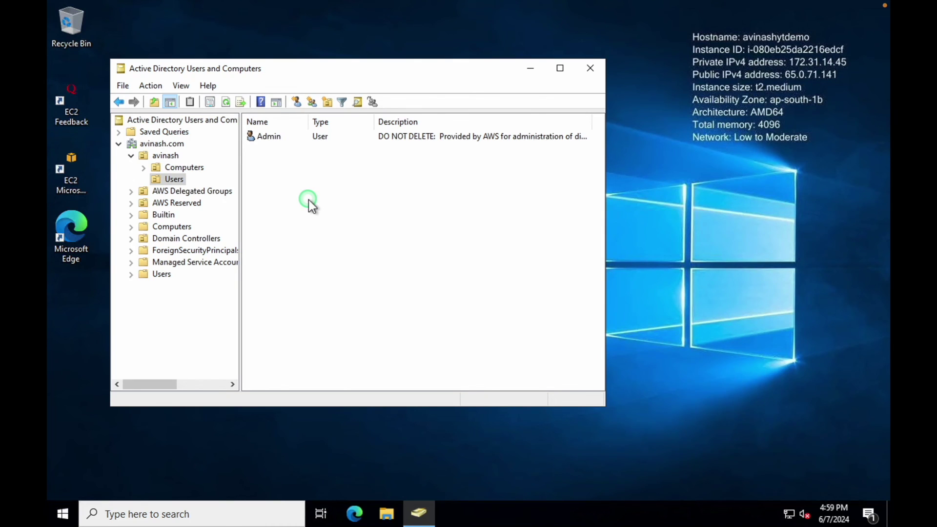
- Start a new user in the Users container, entering the person's first, last and logon names
right_click(308, 199)
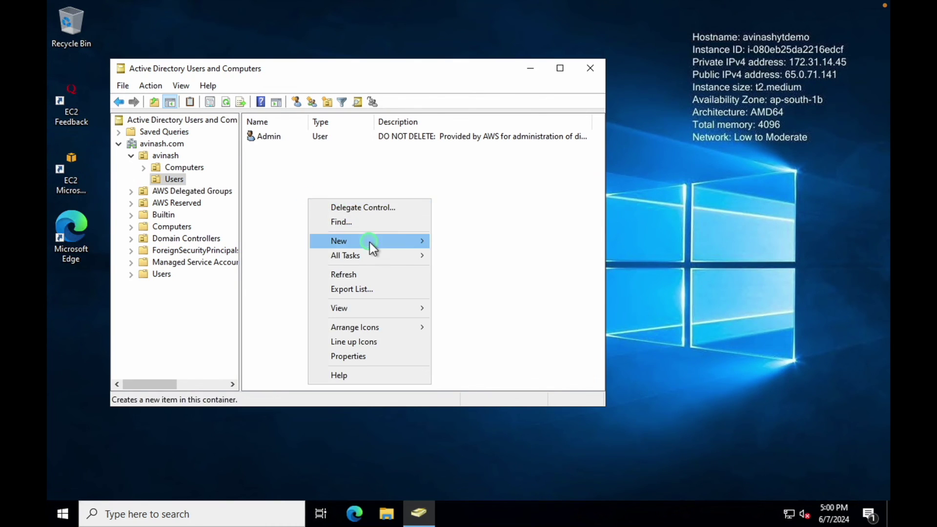
mouse_move(370, 242)
click(481, 368)
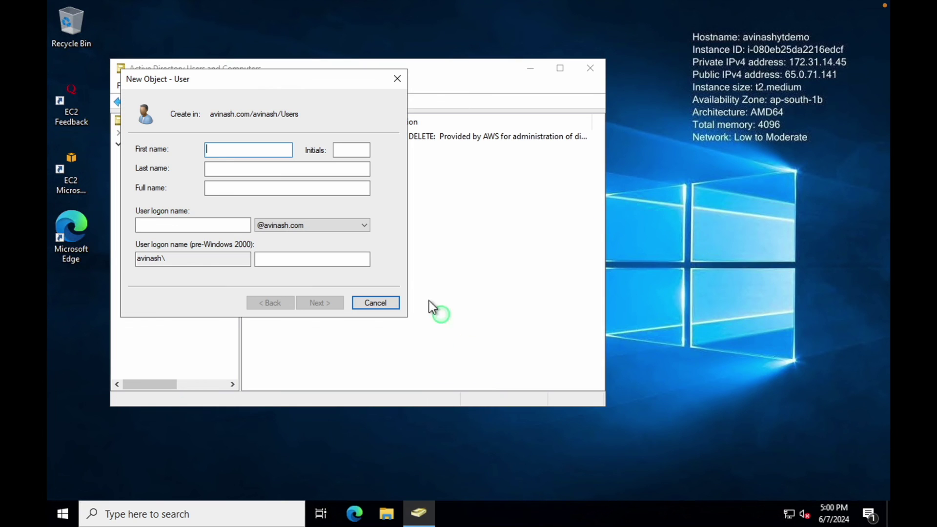
key(Tab)
key(Tab)
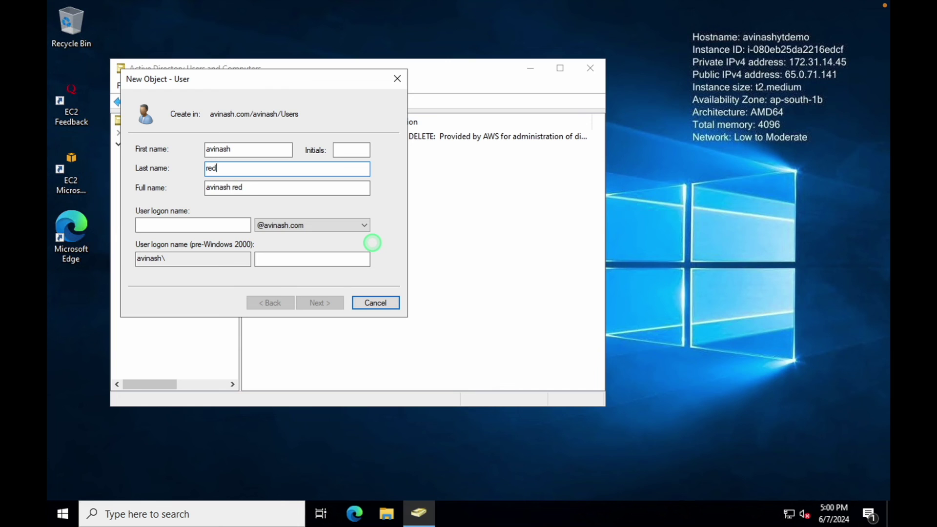
key(Tab)
key(Tab)
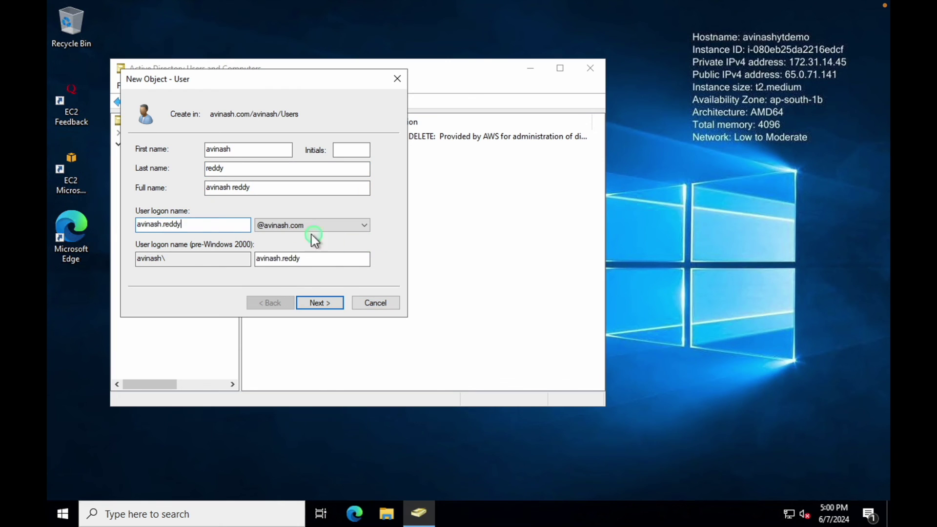
click(327, 303)
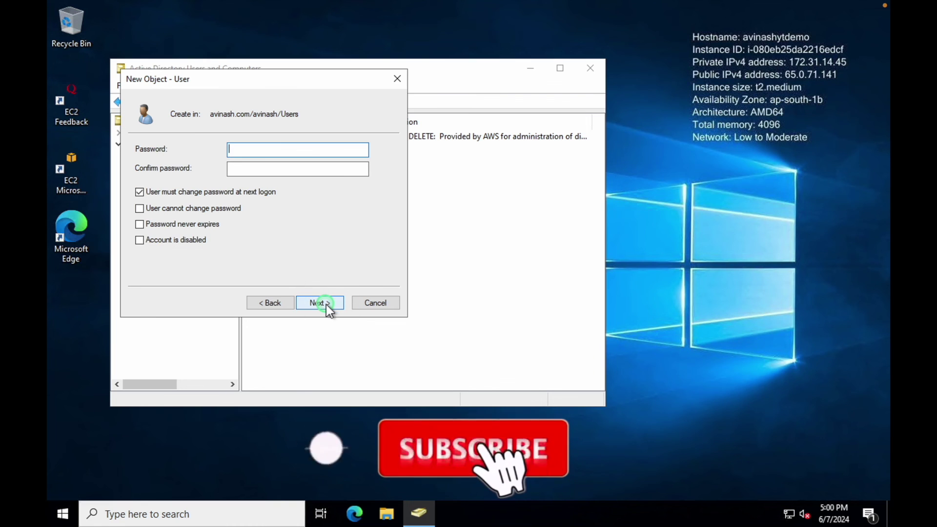
- Set and confirm the user's password, untick the forced change at next logon, and finish
text(•••••••••)
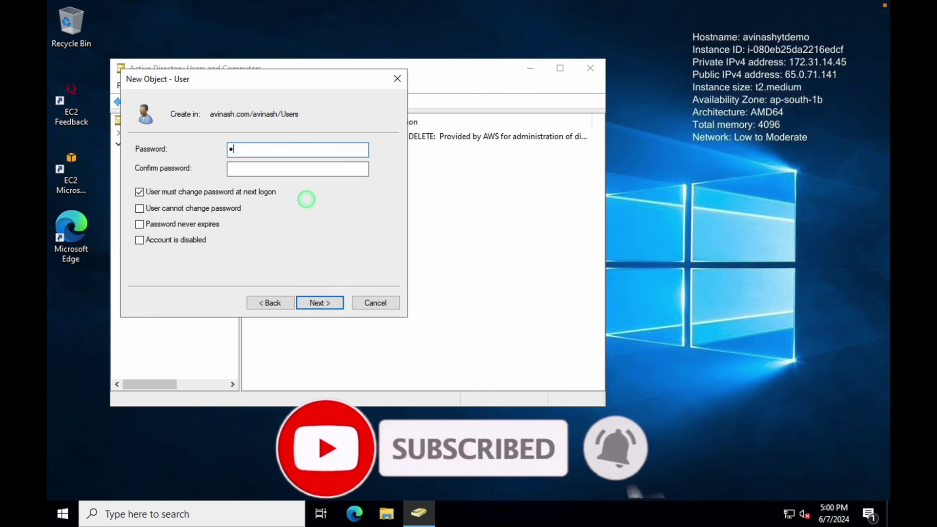
text(••••)
key(Tab)
text(•••••••••••••)
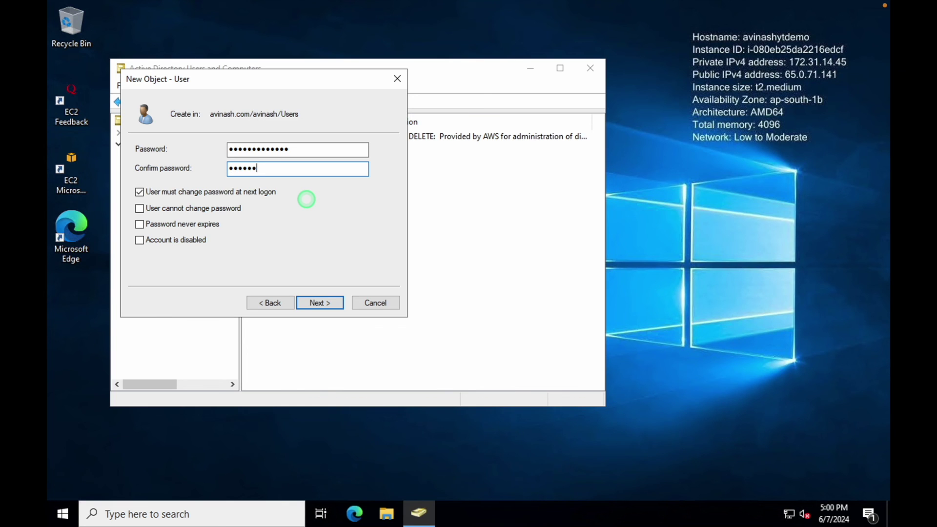
click(255, 193)
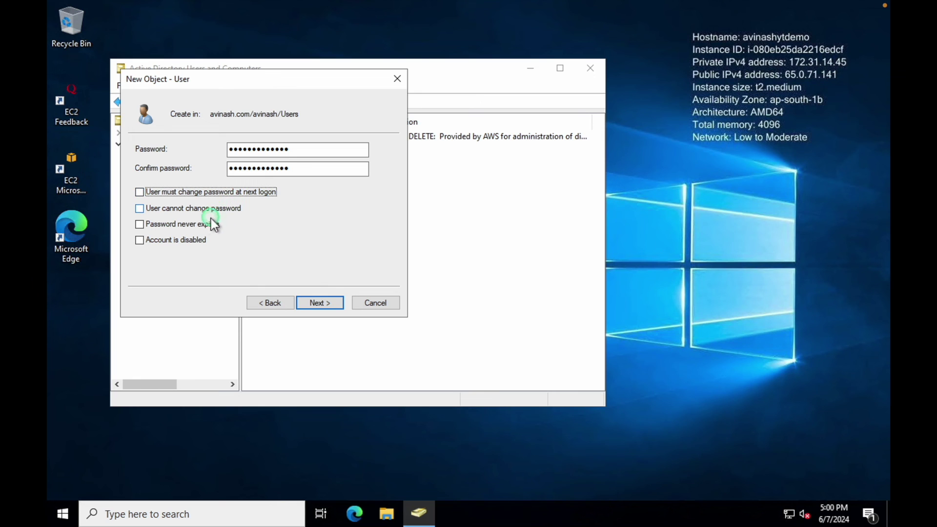
click(320, 302)
click(319, 301)
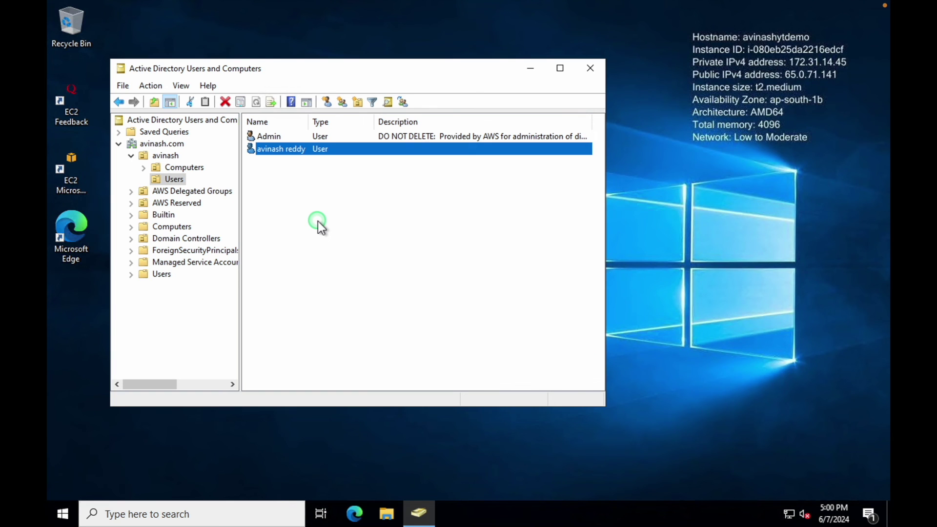
key(ctrl+Left)
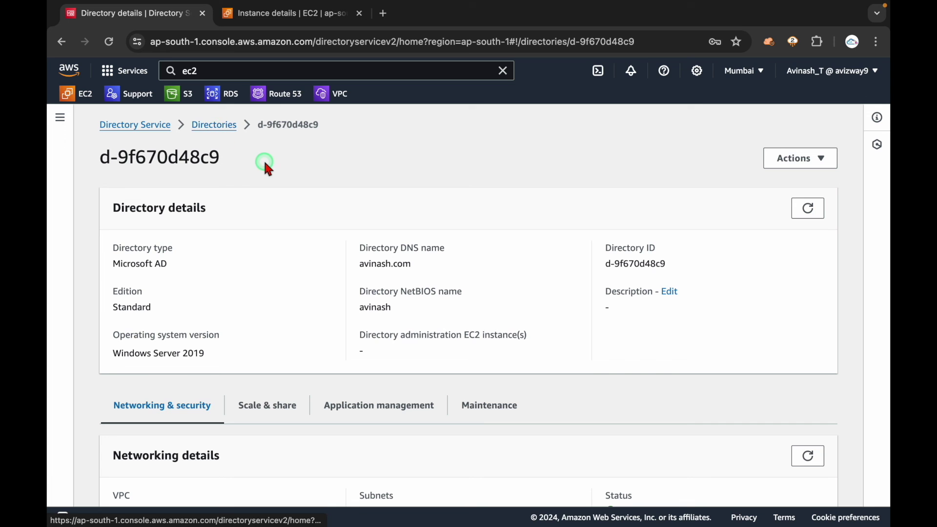
key(ctrl+Right)
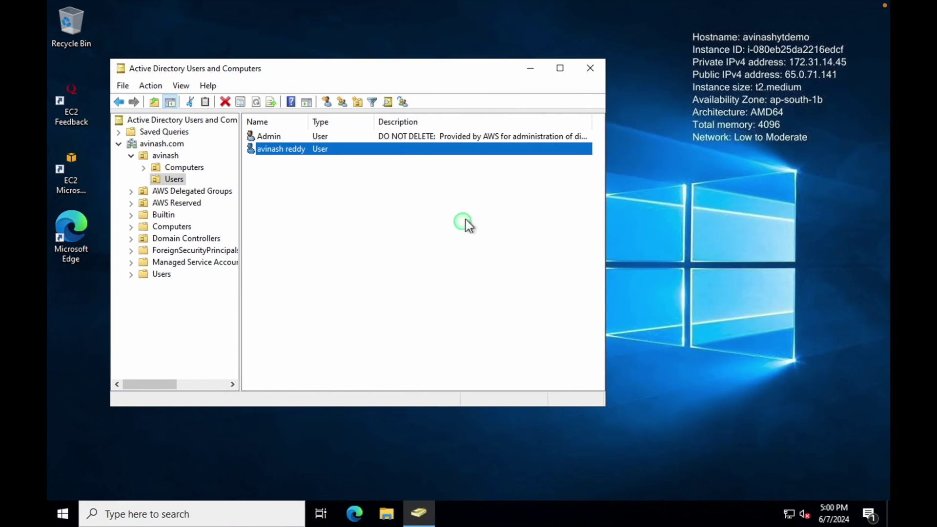
click(335, 266)
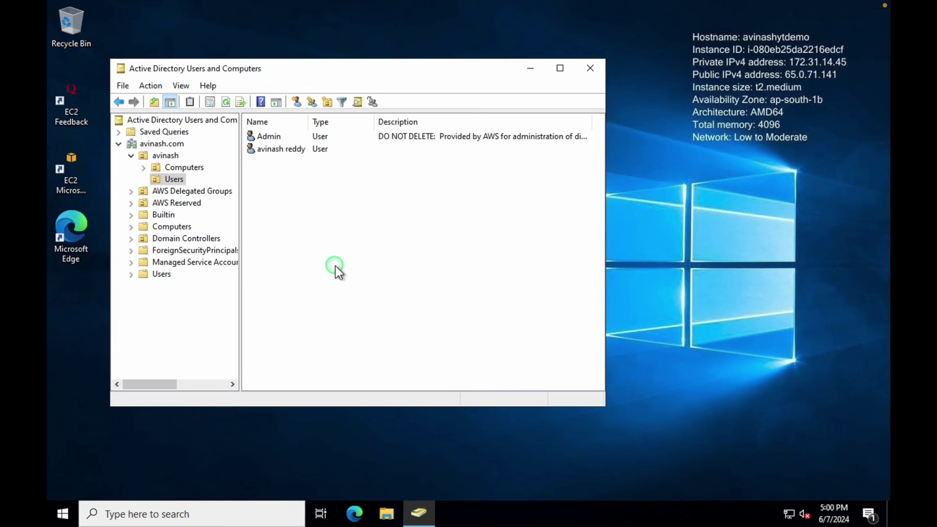
key(ctrl+Left)
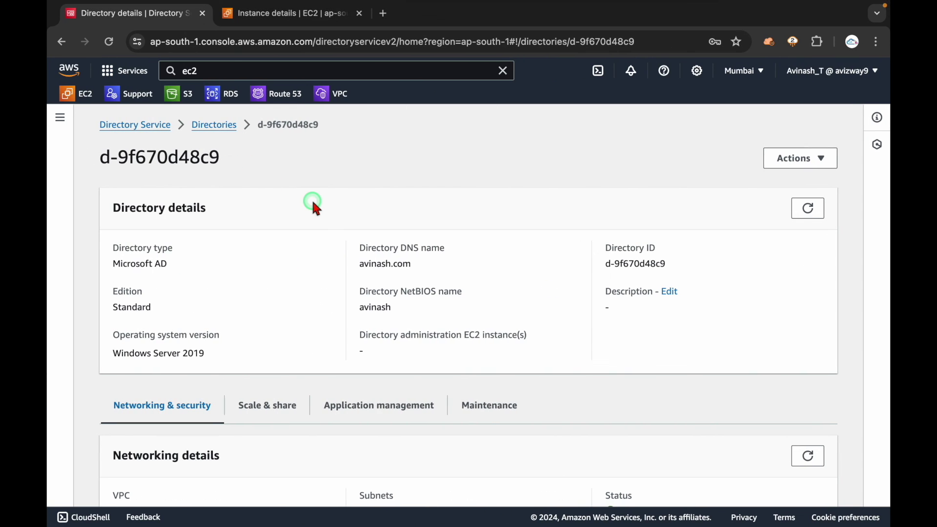
key(ctrl+Right)
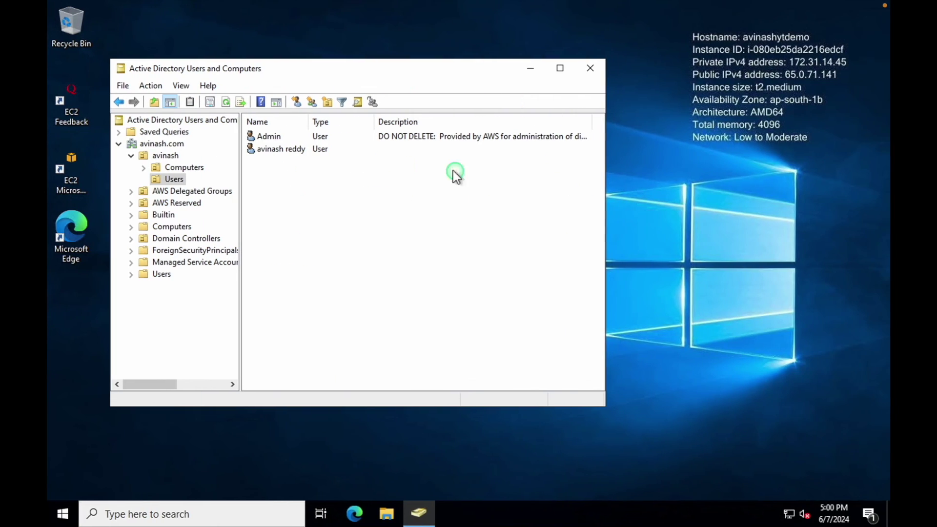